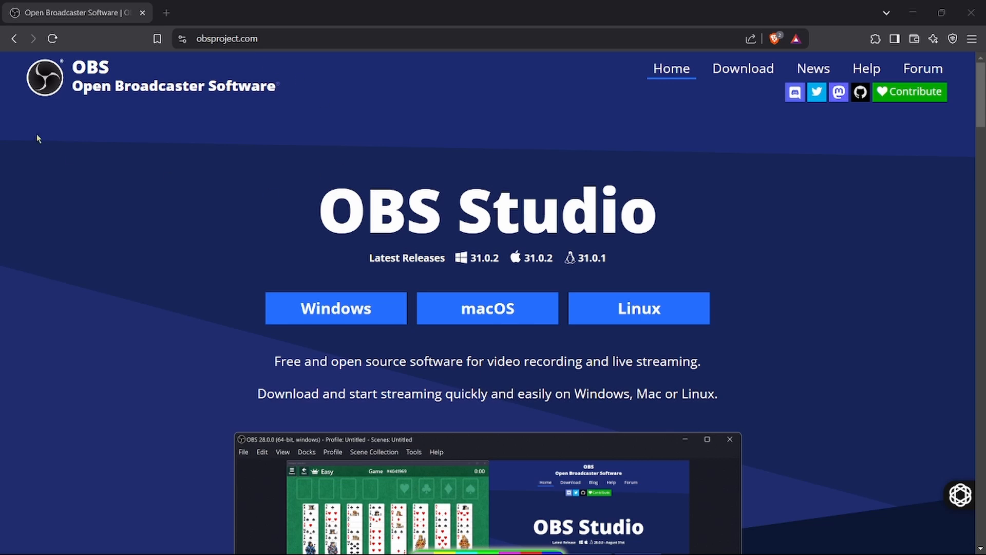
Download the Windows installer of OBS Studio from obsproject.com and save it to disk
scroll(156, 222, "down", 1)
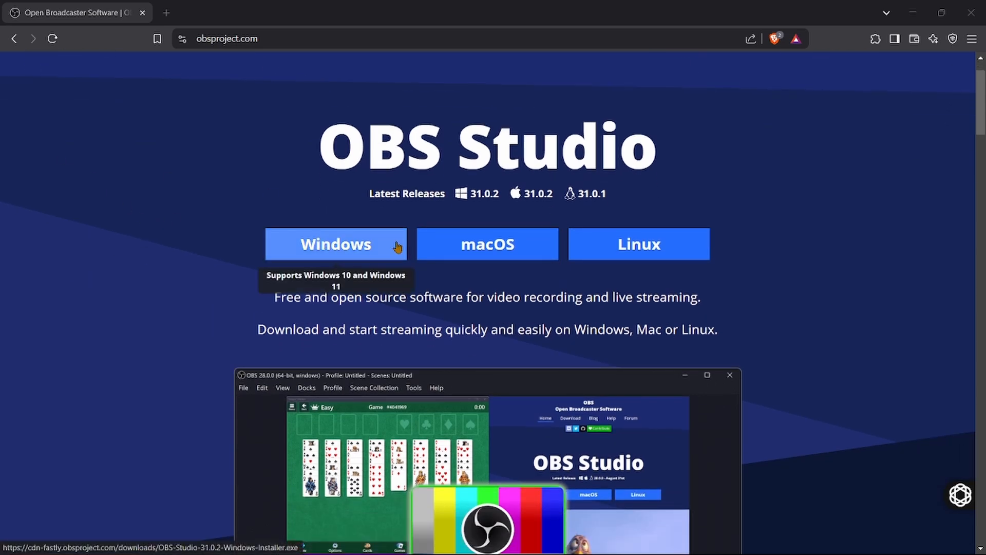
scroll(518, 351, "down", 2)
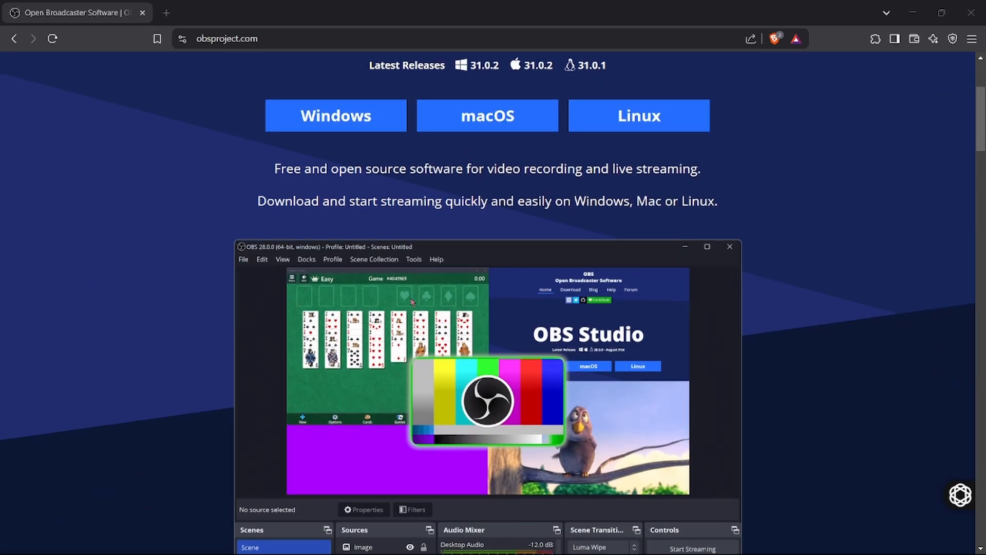
scroll(412, 302, "down", 2)
scroll(413, 301, "up", 5)
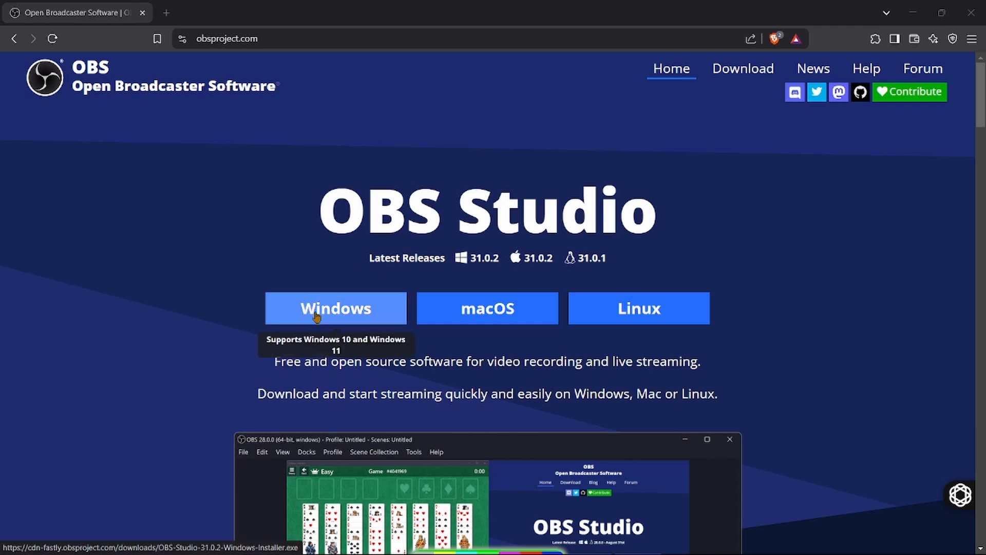
left_click(316, 315)
scroll(723, 320, "down", 2)
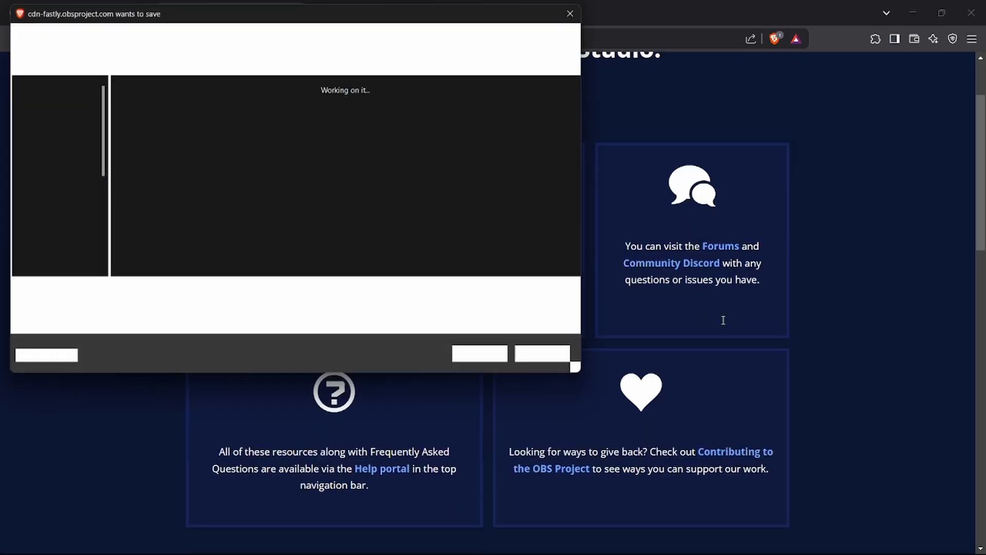
left_click(479, 354)
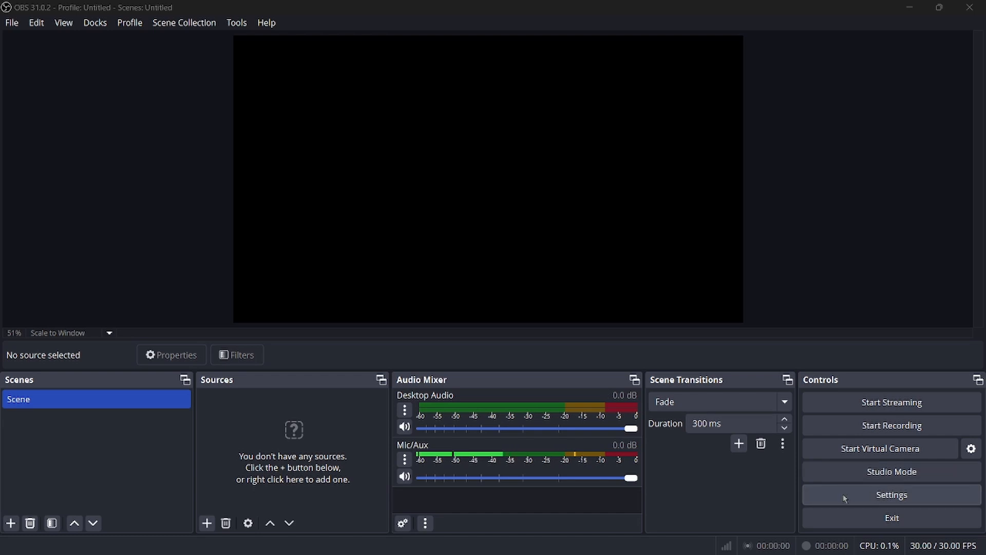
Turn on Studio Mode, then try to start streaming without video sources and go to the settings for the missing stream key
left_click(845, 474)
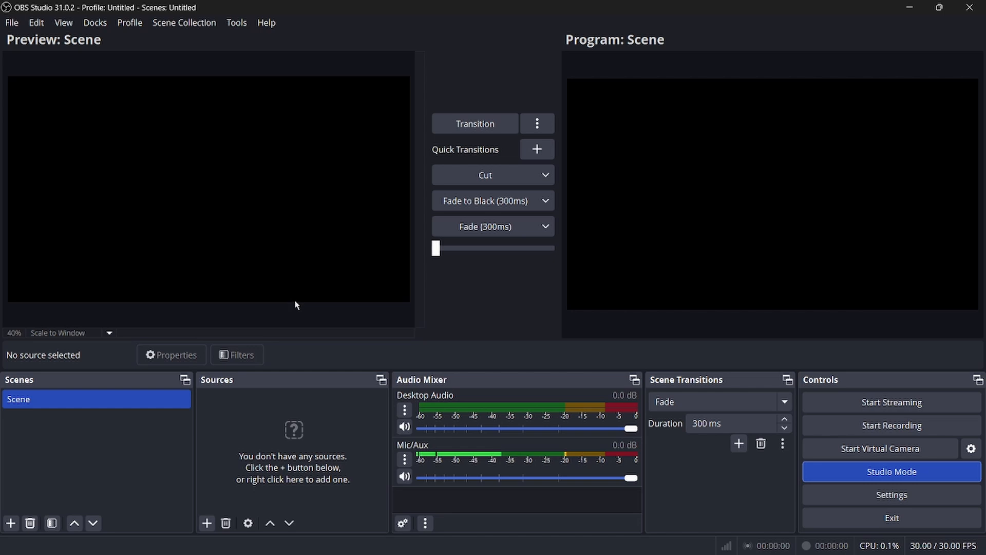
left_click(840, 410)
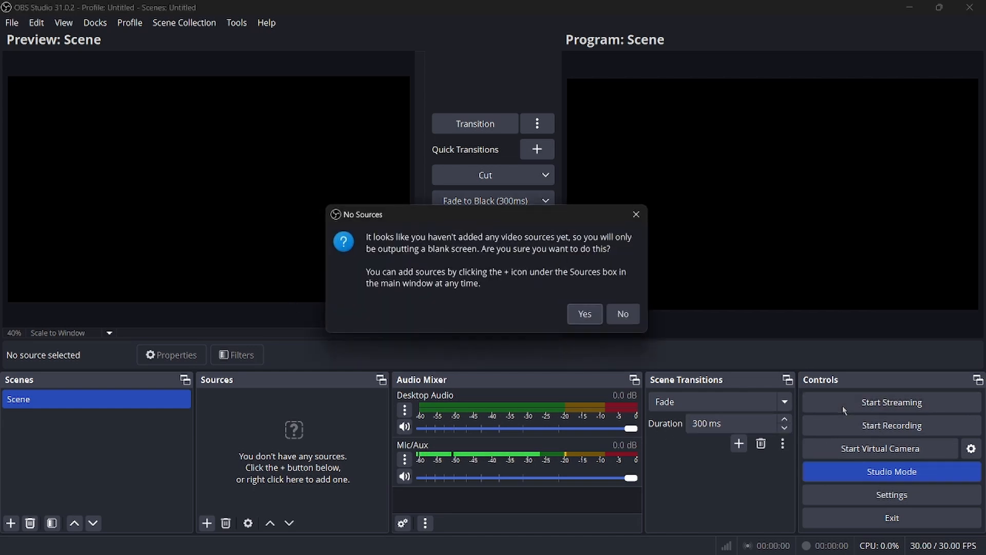
left_click(580, 315)
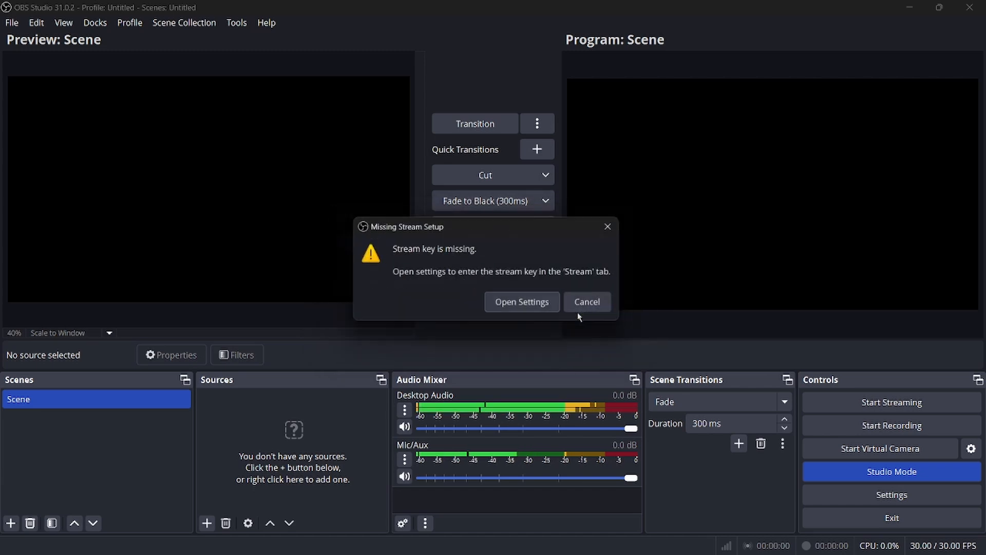
left_click(545, 306)
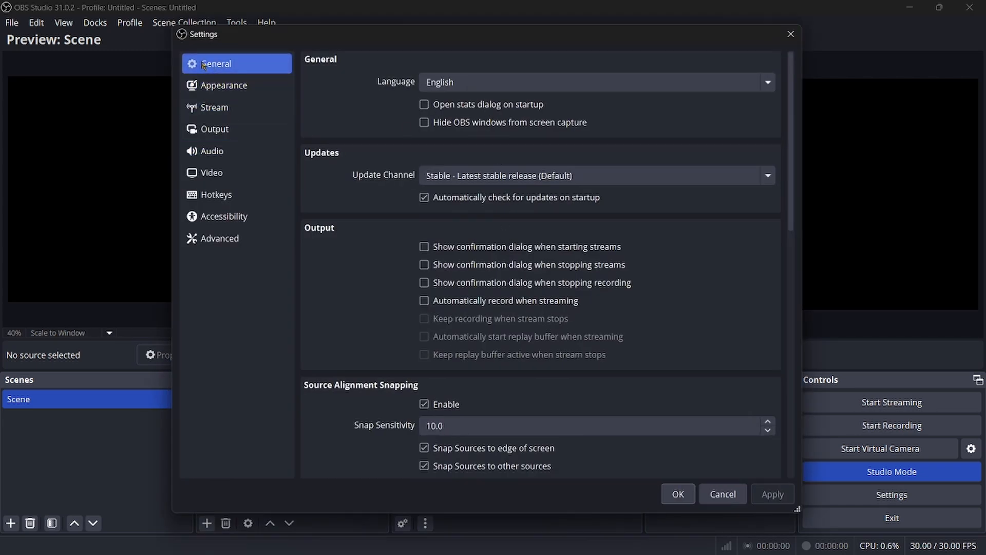
Set the streaming service to YouTube - RTMPS in the stream settings
left_click(215, 113)
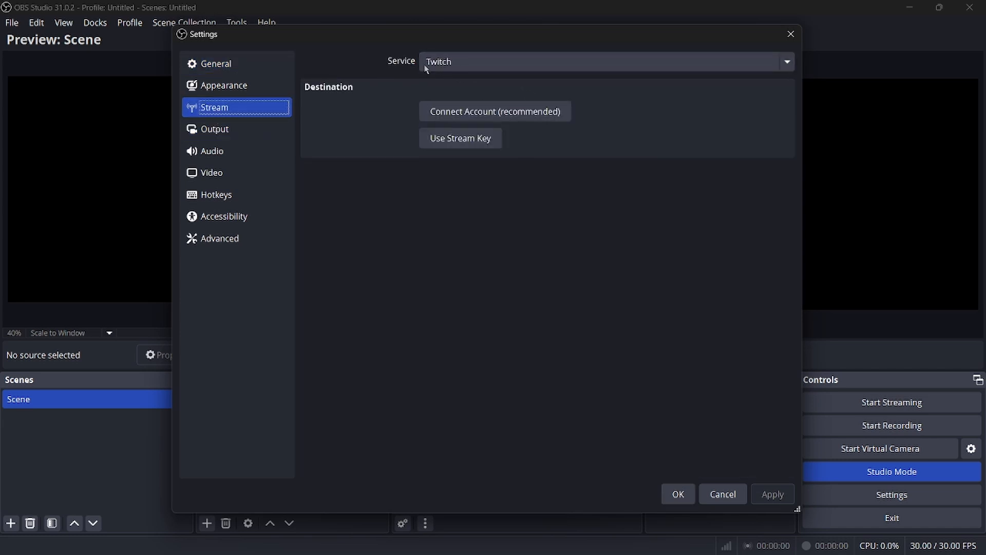
left_click(451, 67)
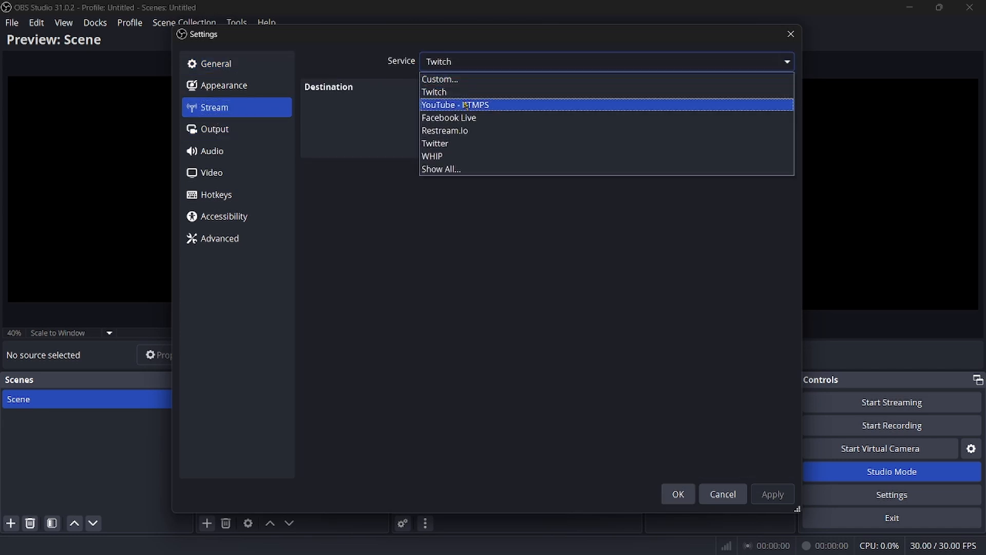
left_click(466, 105)
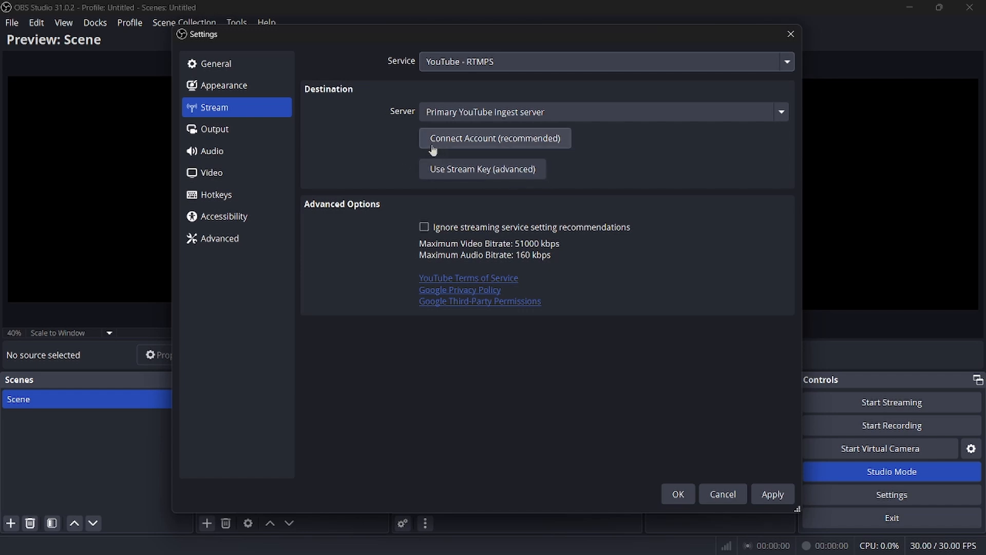
Connect the YouTube account by authorizing OBS Studio with the test Google account in the browser, and return to the OBS stream settings
left_click(510, 144)
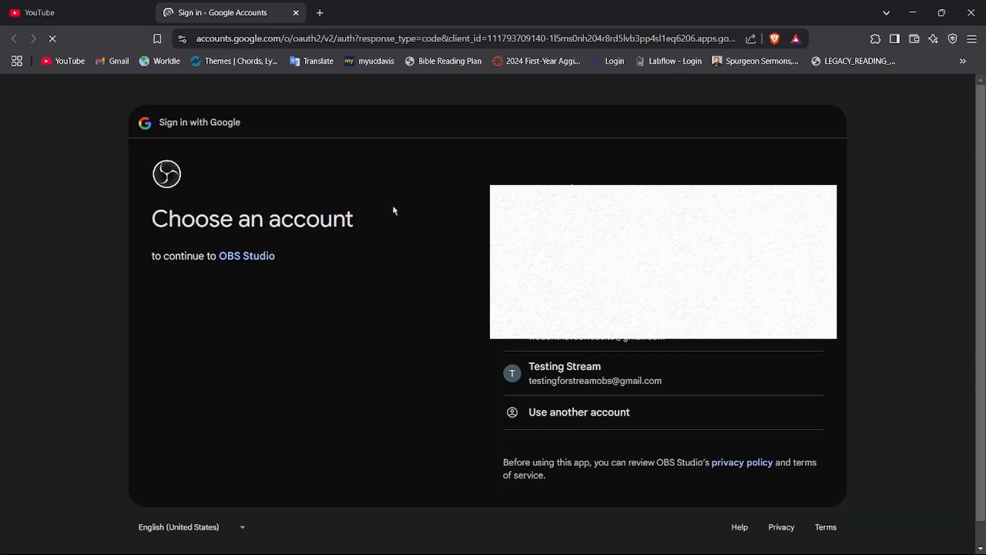
left_click(564, 385)
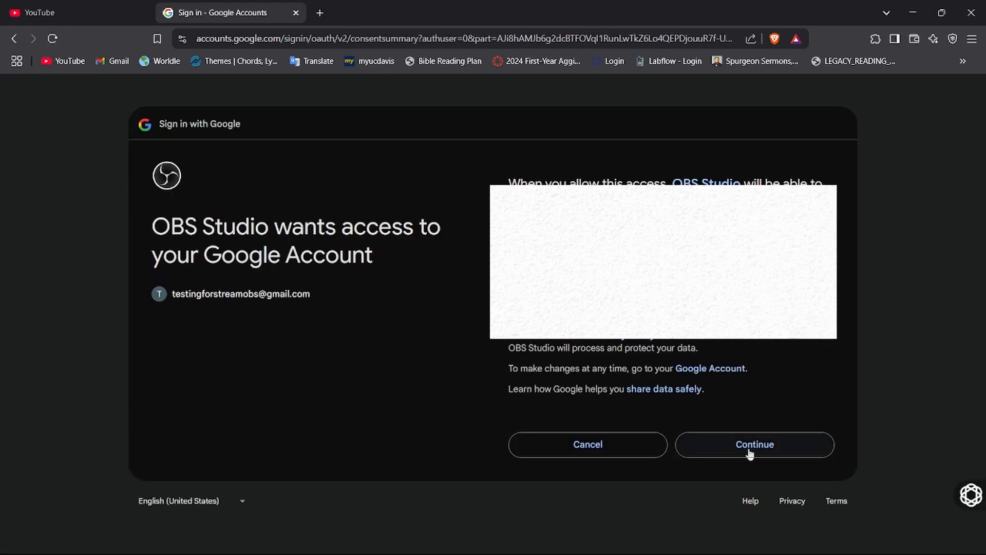
left_click(748, 450)
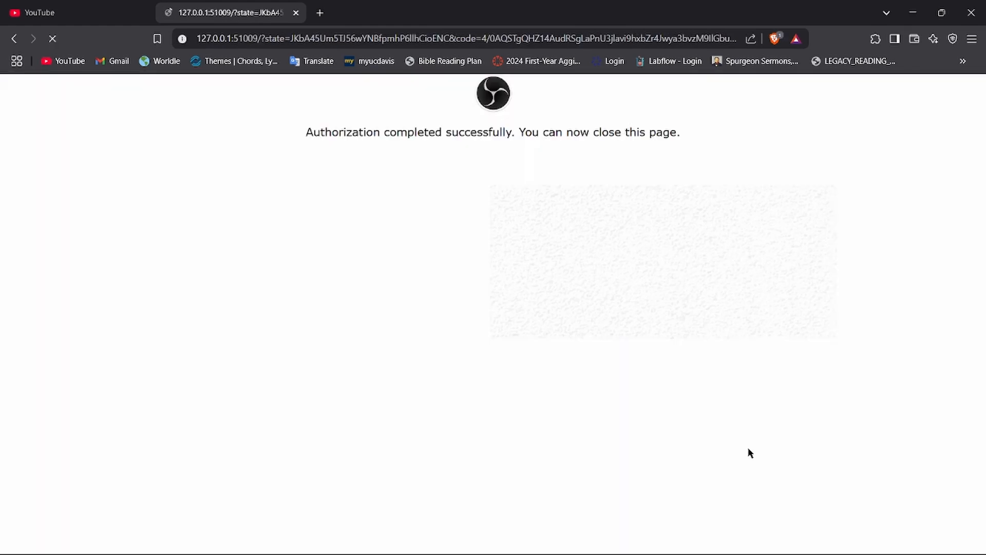
left_click(296, 12)
mouse_move(651, 540)
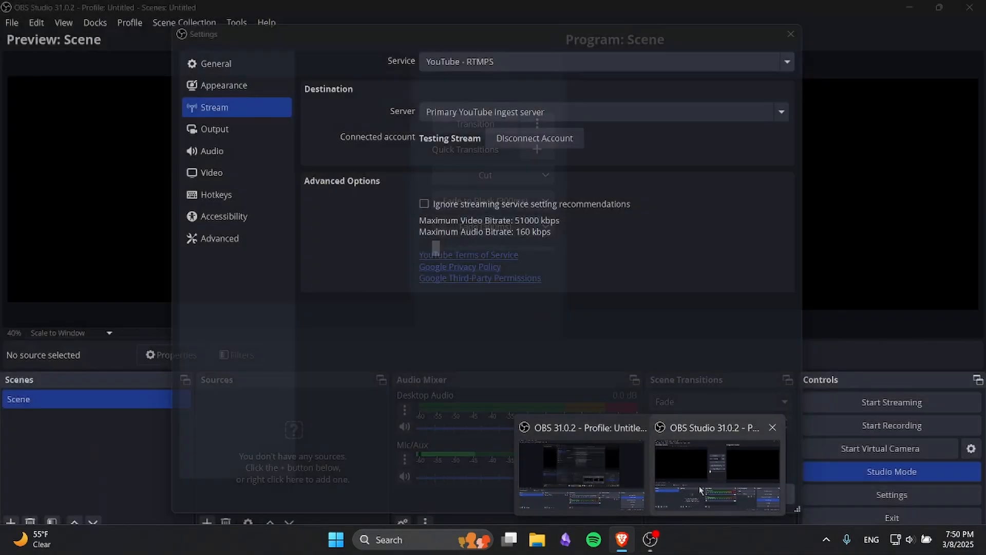
left_click(691, 495)
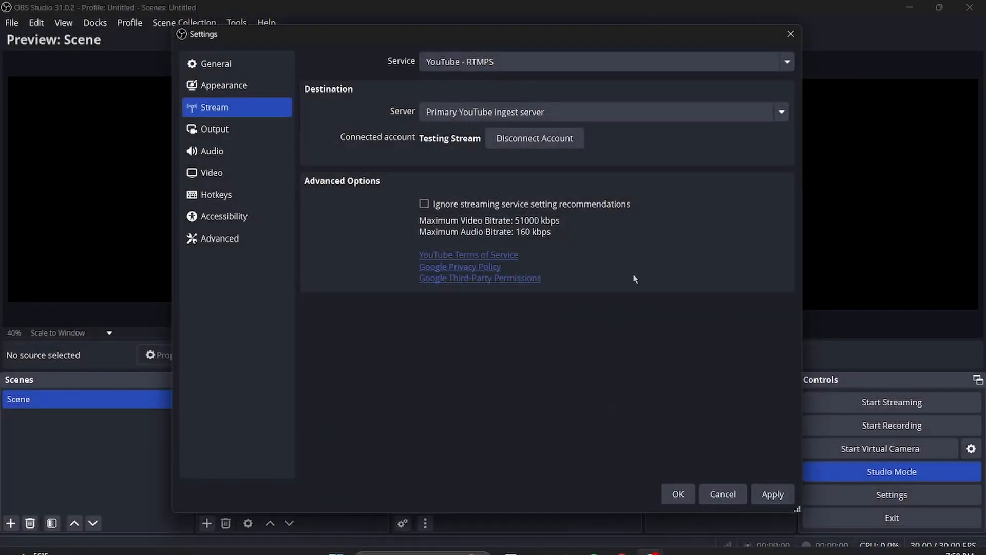
Apply the stream settings and close both the settings and the YouTube Live Control Panel dock, dismissing the dock notices
left_click(764, 494)
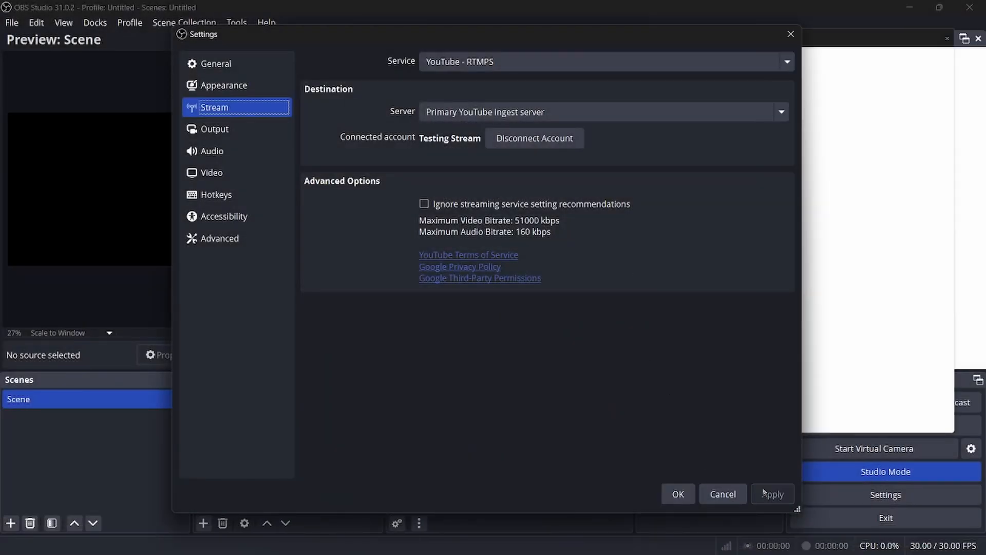
left_click(791, 35)
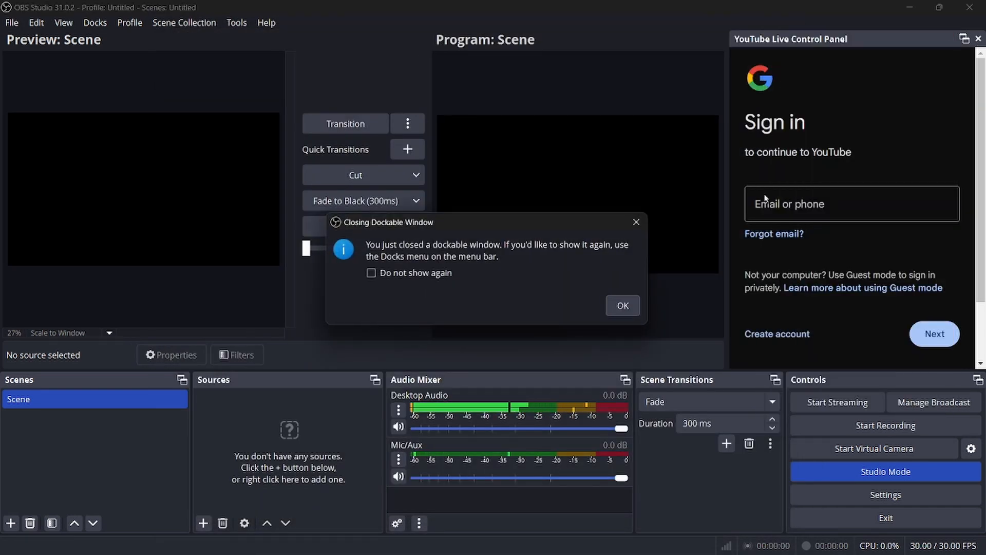
left_click(623, 305)
left_click(978, 39)
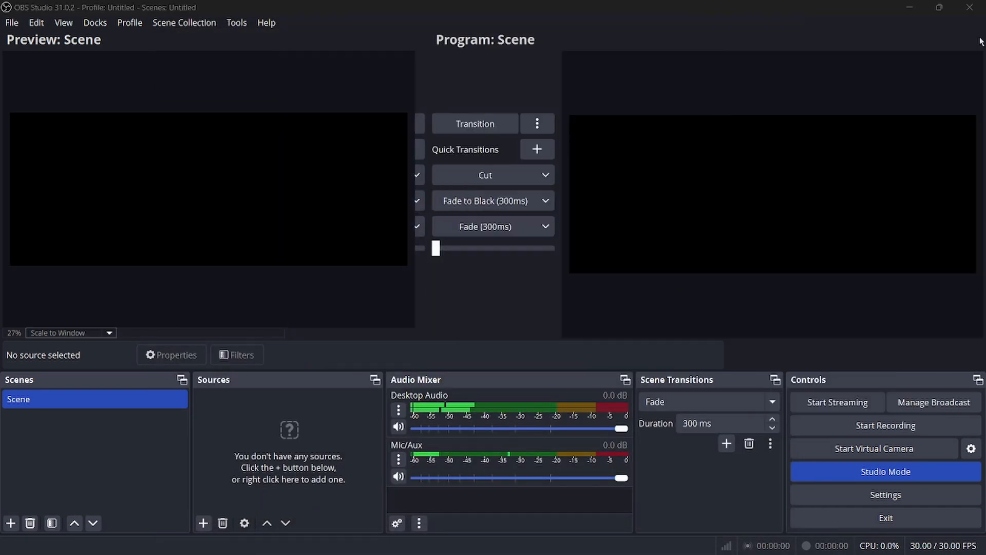
left_click(621, 306)
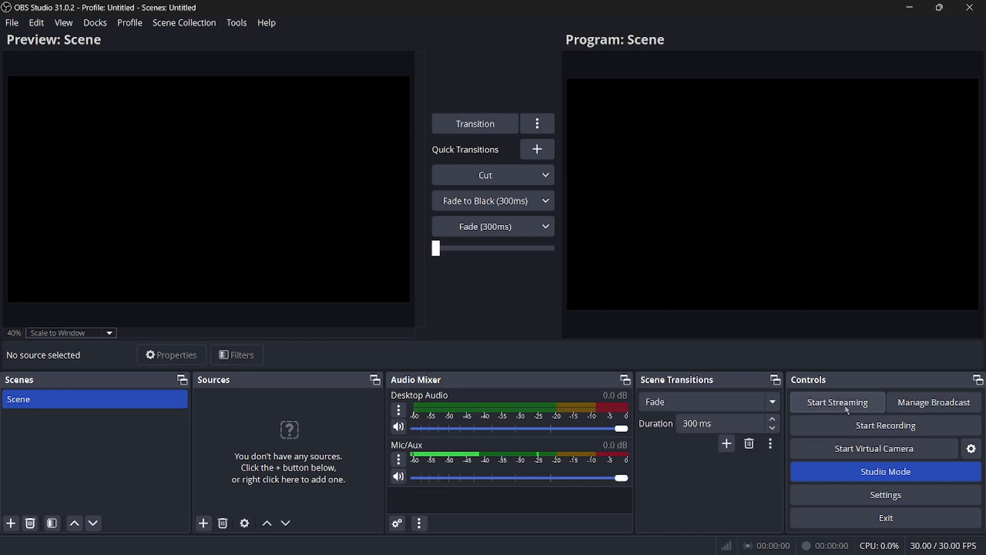
Open the YouTube broadcast setup and title the new broadcast "Testing Stream"
left_click(917, 404)
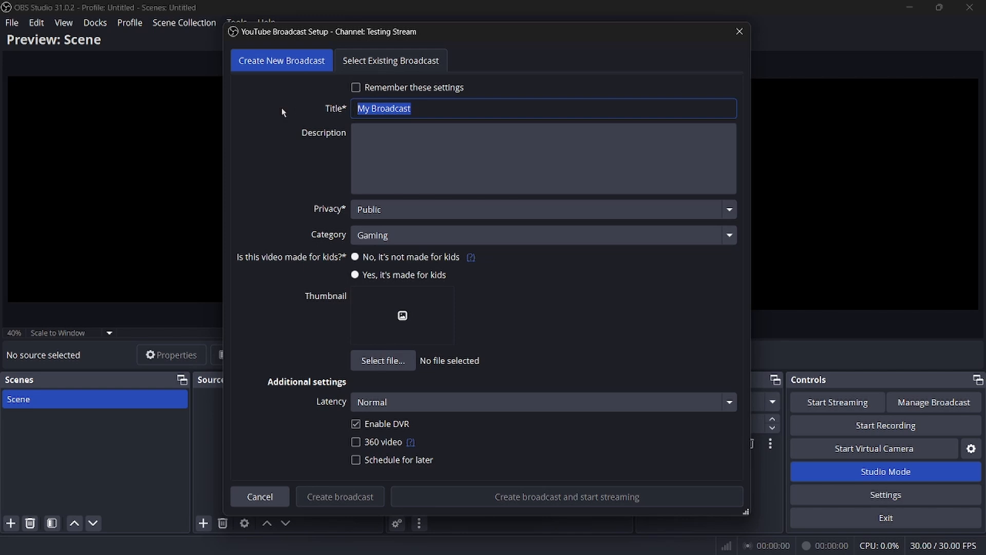
type("tes")
key("BackSpace")
key("BackSpace")
key("BackSpace")
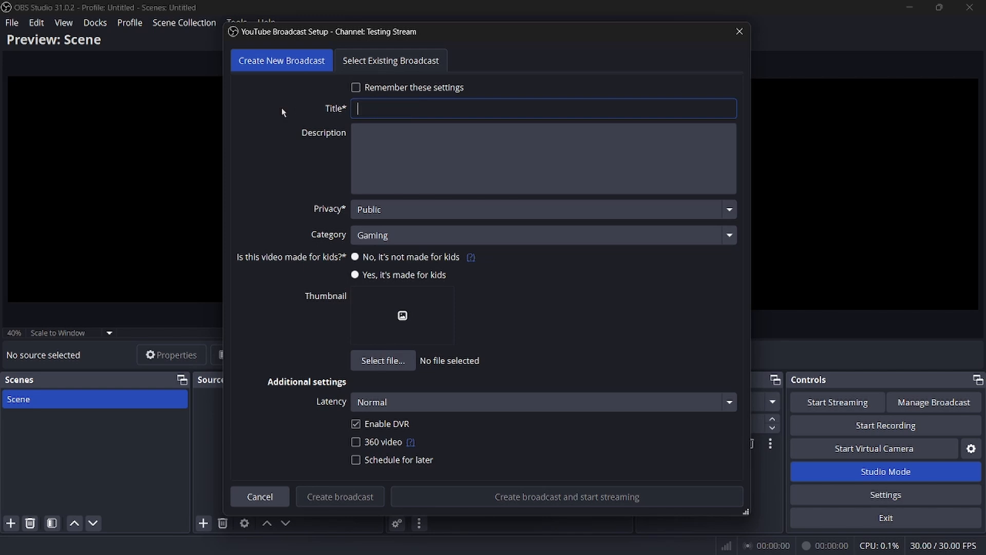
type("Testing Stream")
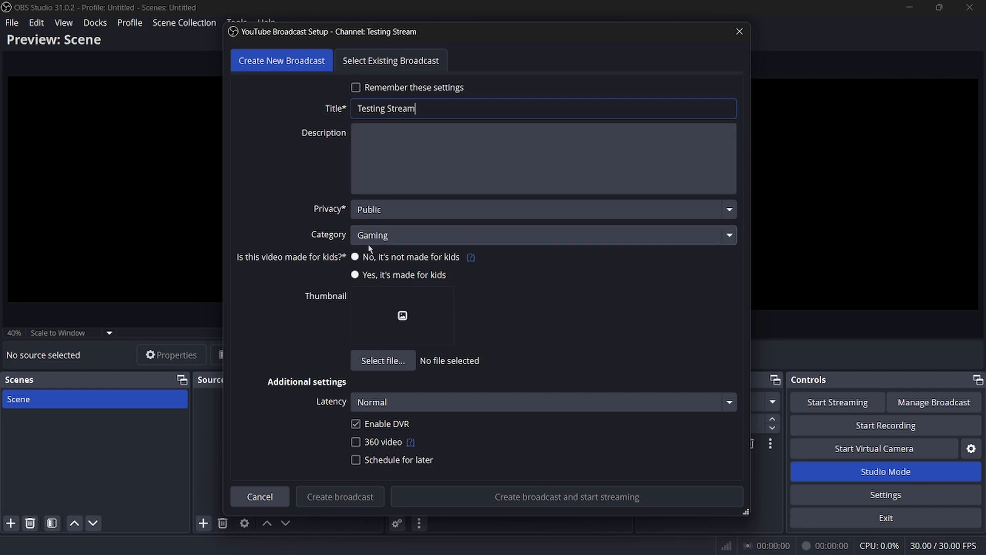
Create the broadcast with Unlisted privacy, the Gaming category and the not-made-for-kids option
left_click(396, 236)
left_click(433, 237)
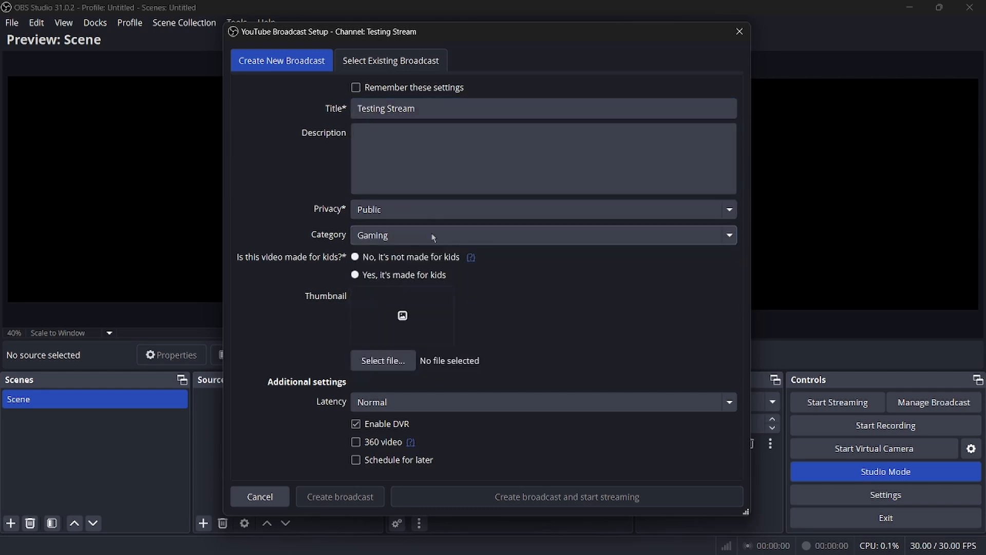
left_click(396, 210)
left_click(406, 239)
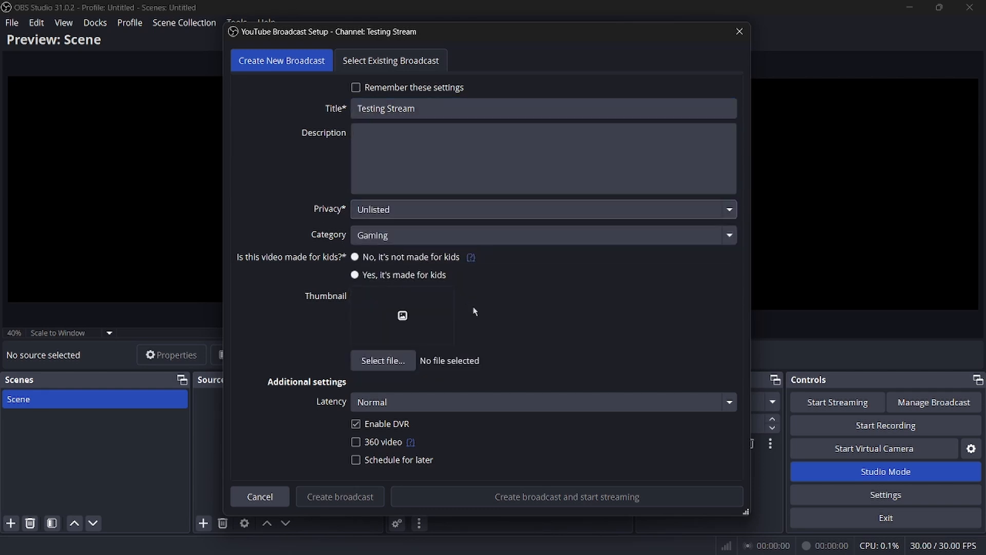
left_click(373, 260)
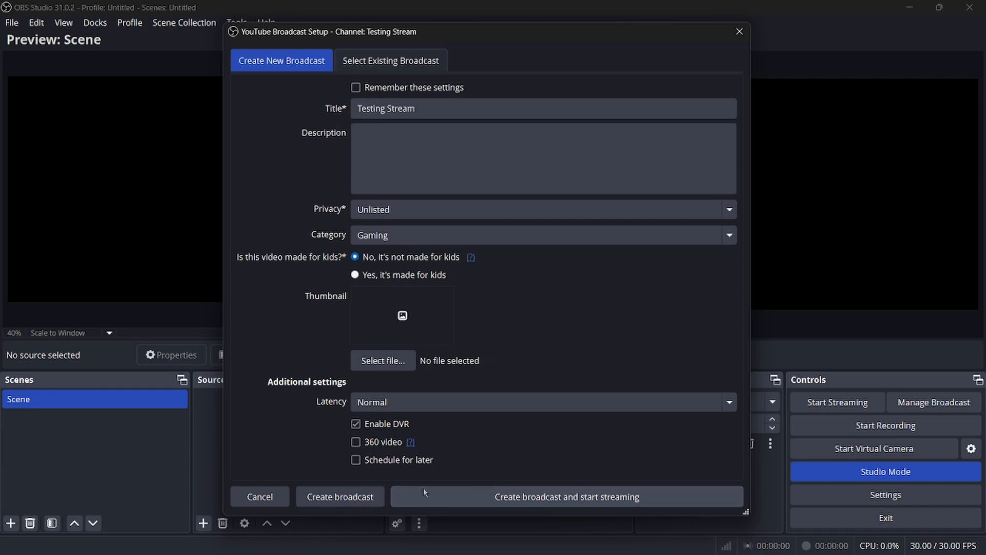
left_click(358, 498)
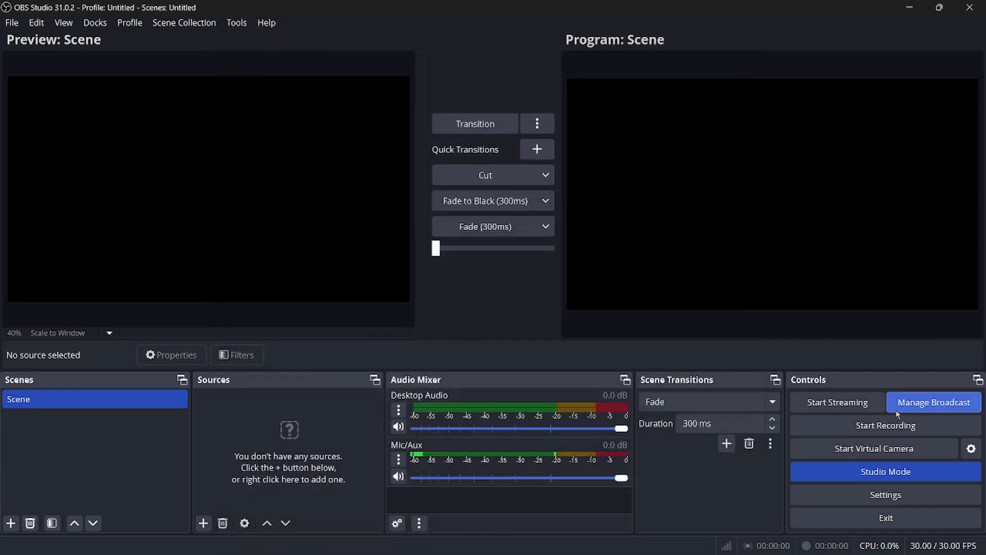
Compare the existing broadcasts in the broadcast setup and select the scheduled "Testing Stream" broadcast
left_click(926, 406)
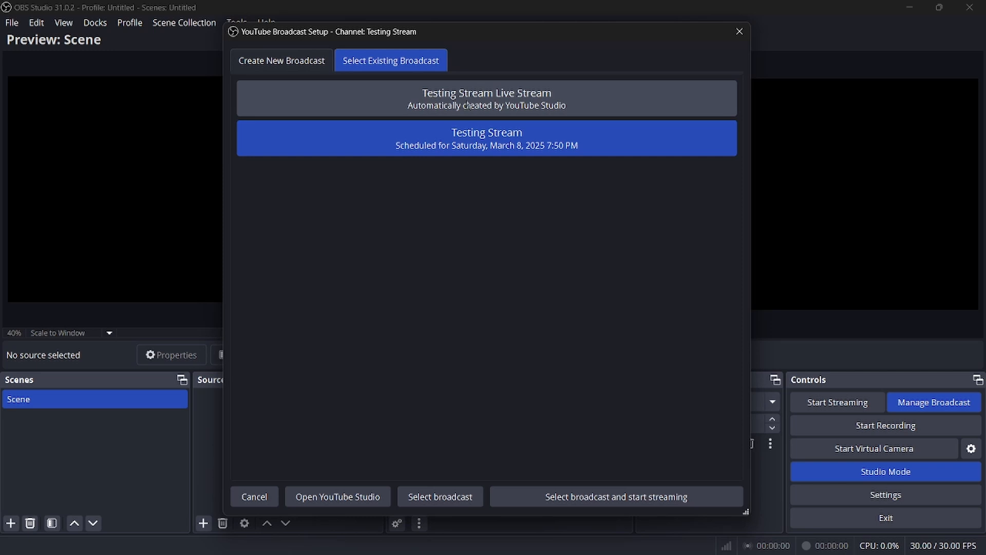
left_click(477, 107)
left_click(482, 141)
left_click(485, 112)
left_click(478, 139)
left_click(311, 103)
left_click(368, 137)
key("Up")
key("Down")
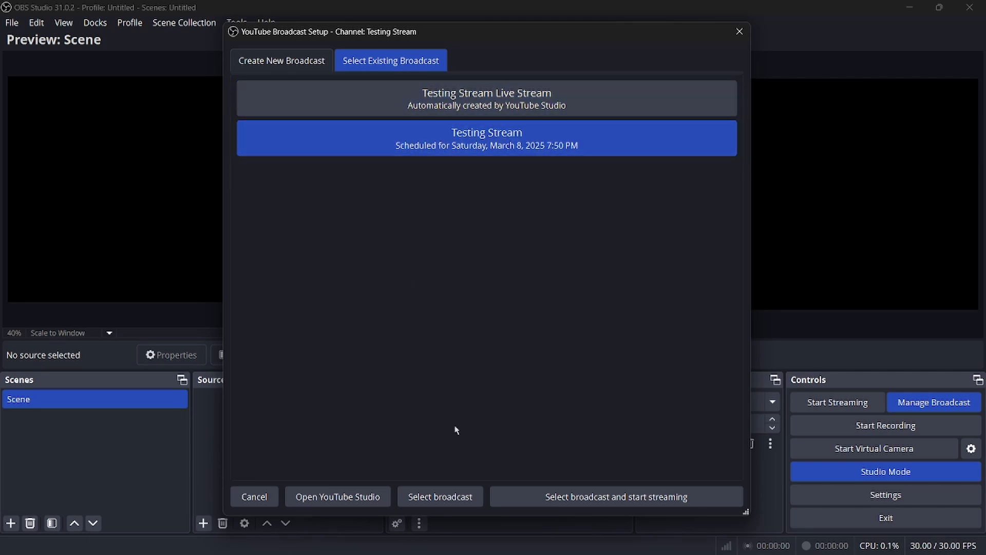
left_click(456, 497)
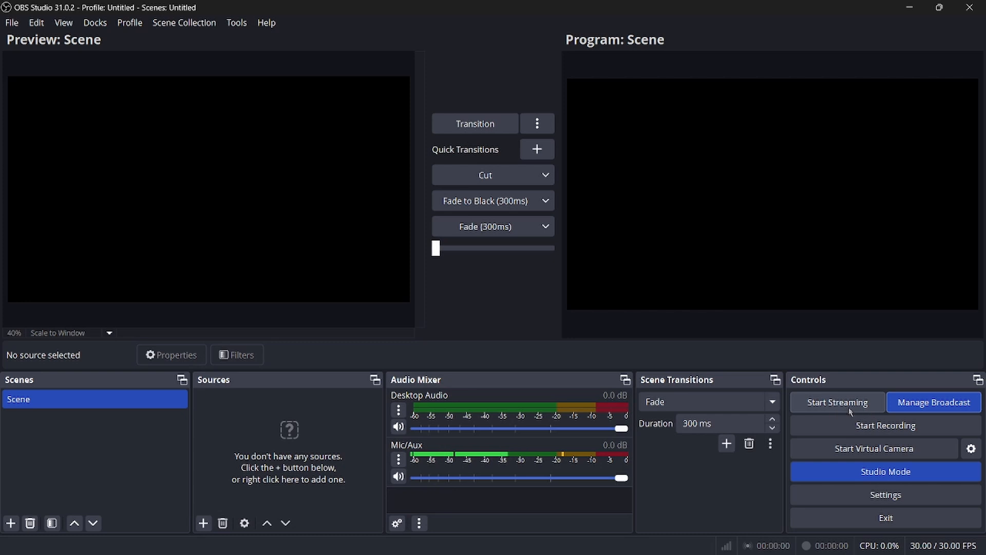
Switch the selected broadcast to "Testing Stream Live Stream", the one created by YouTube Studio
left_click(933, 402)
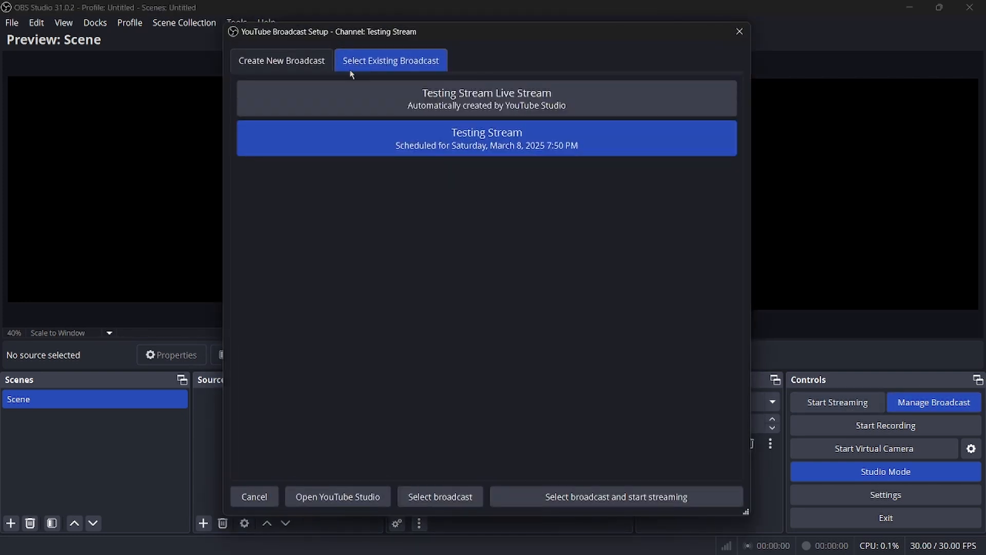
left_click(414, 111)
left_click(438, 497)
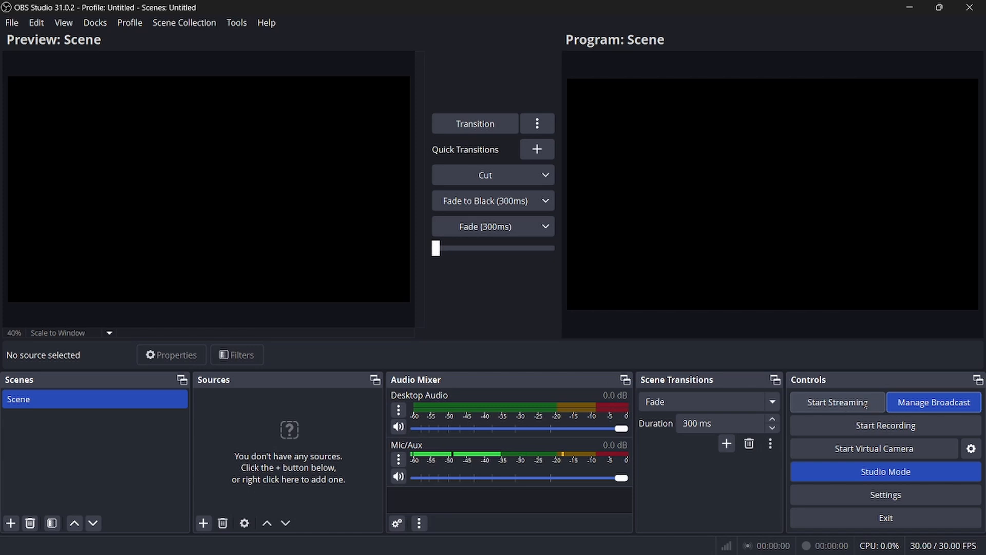
Check the scheduled "Testing Stream" entry among the existing YouTube broadcasts and leave the broadcast setup without applying it
left_click(915, 400)
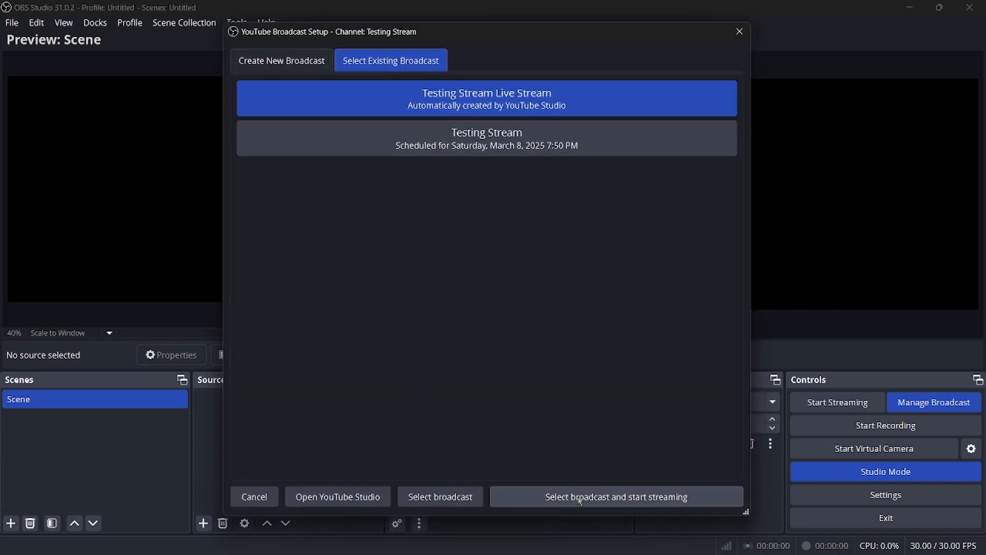
left_click(544, 139)
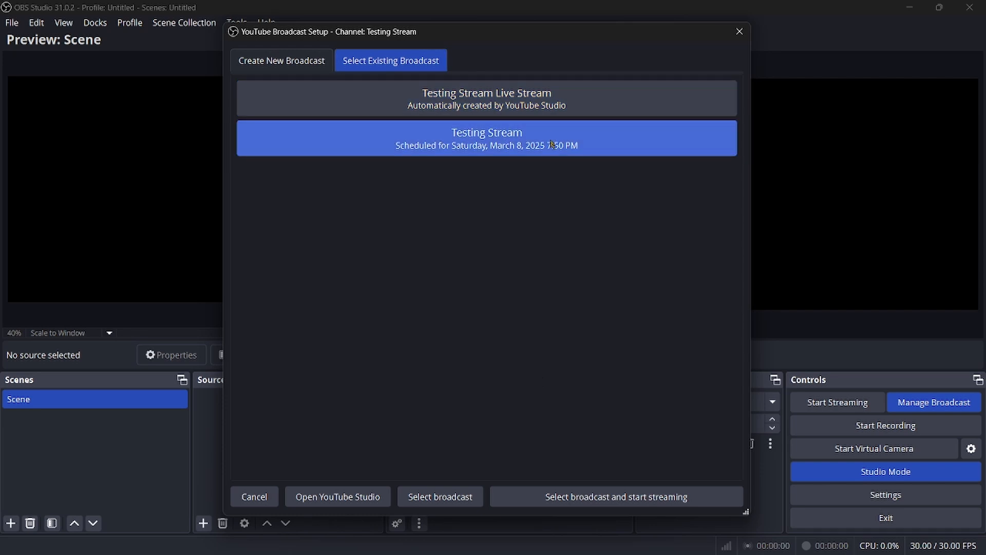
left_click(739, 32)
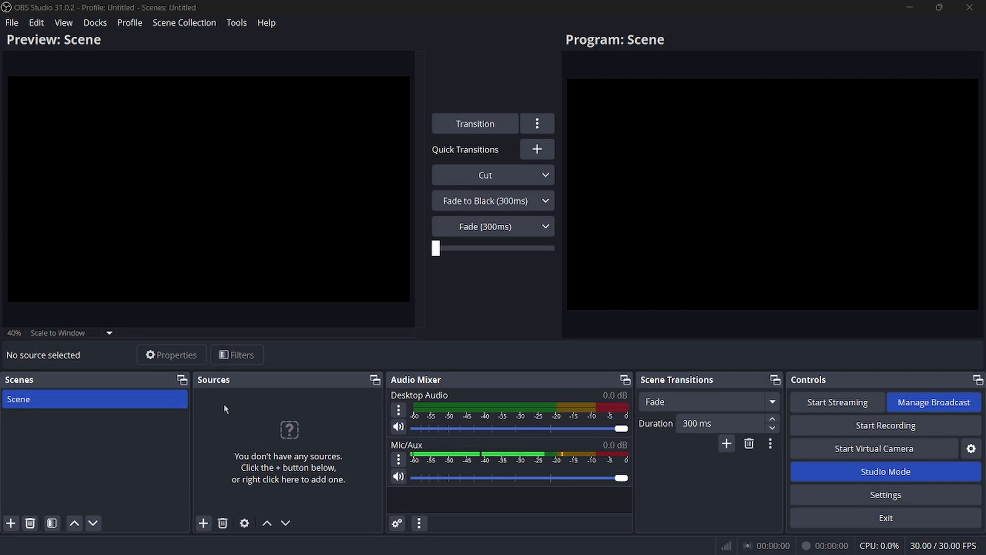
Add a second scene with the default name and switch the preview between both scenes, ending on the first one
right_click(100, 406)
key("Escape")
left_click(11, 523)
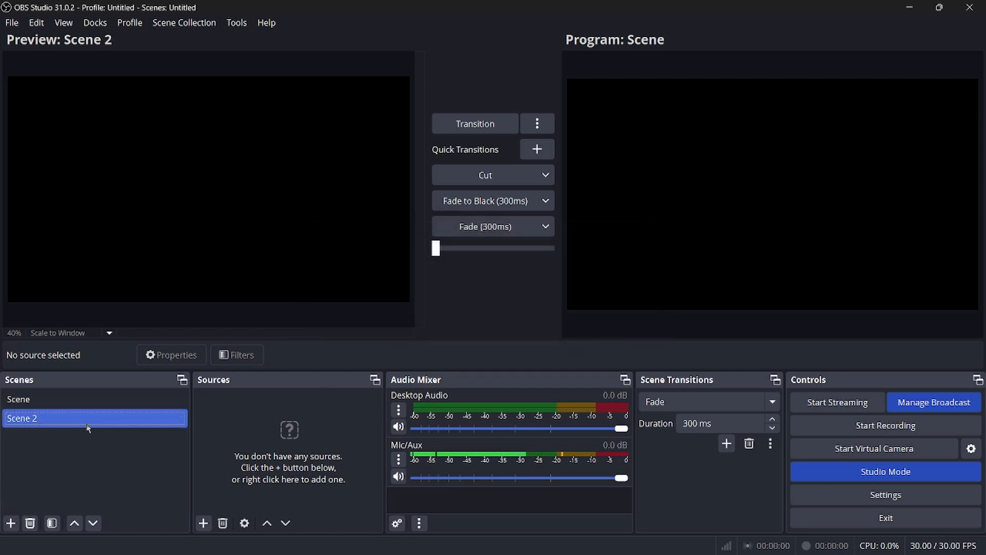
left_click(90, 399)
left_click(97, 415)
left_click(98, 406)
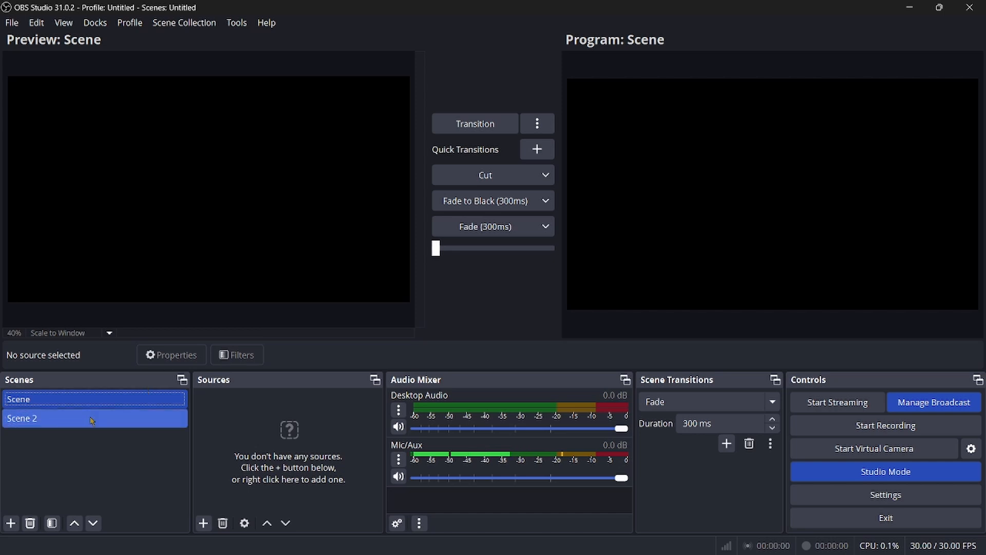
Rename the first scene as "Game"
right_click(100, 401)
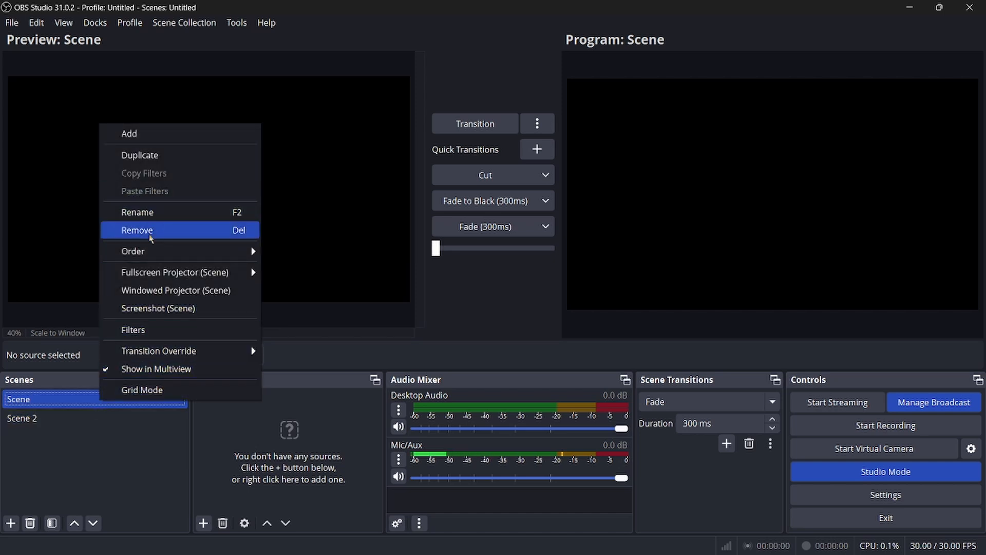
left_click(164, 217)
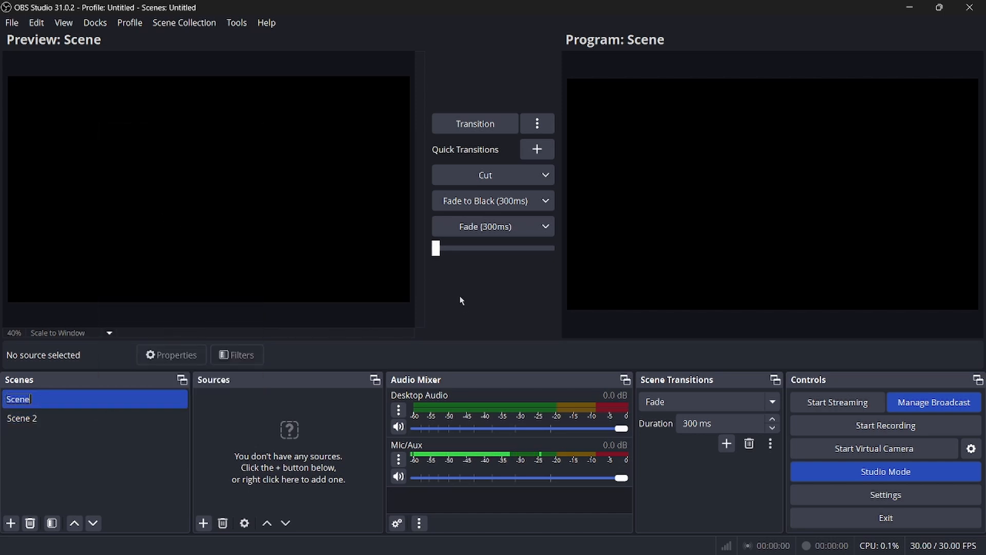
type("Gam")
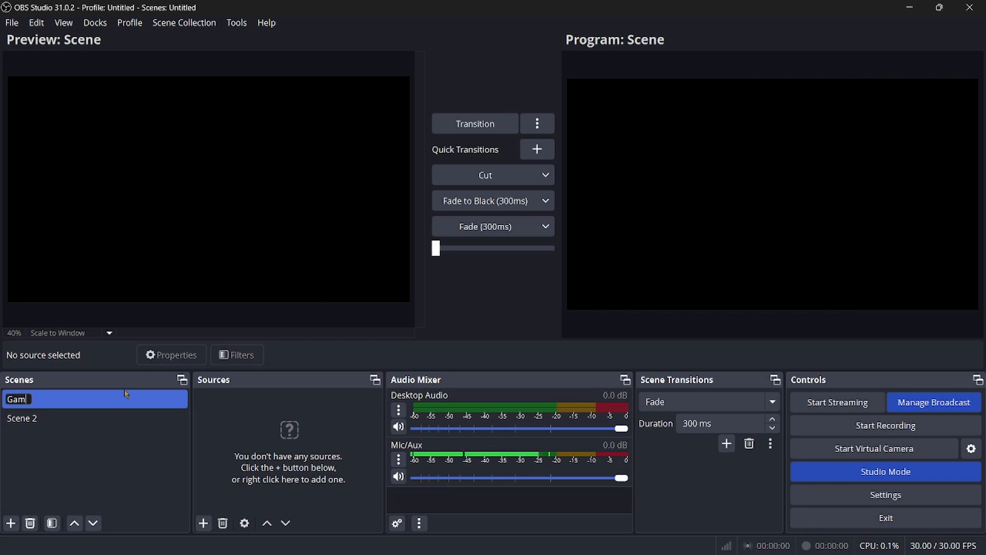
type("e")
key("Return")
Rename the second scene as "Powerpoint"
left_click(97, 418)
right_click(97, 420)
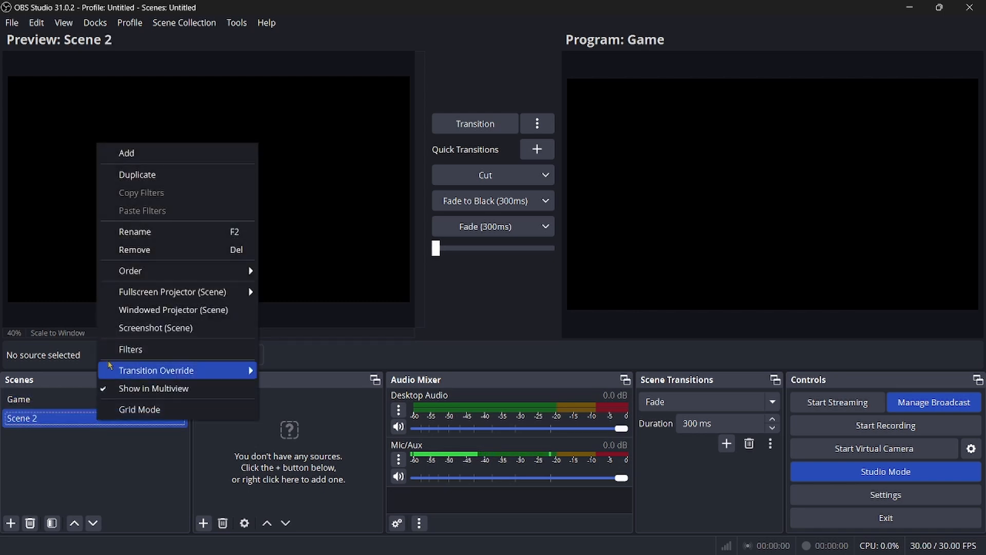
left_click(154, 235)
type("P")
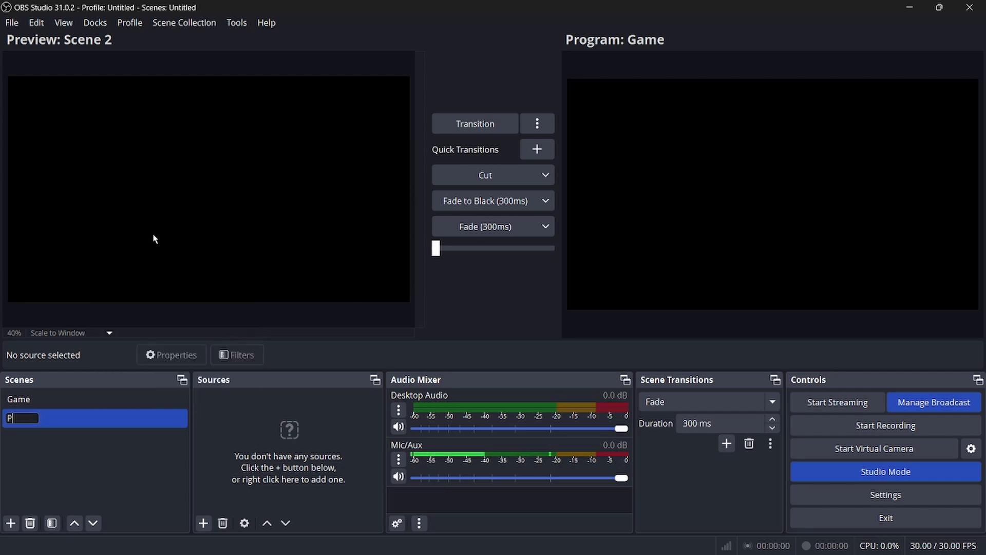
type("owerpoint")
key("Return")
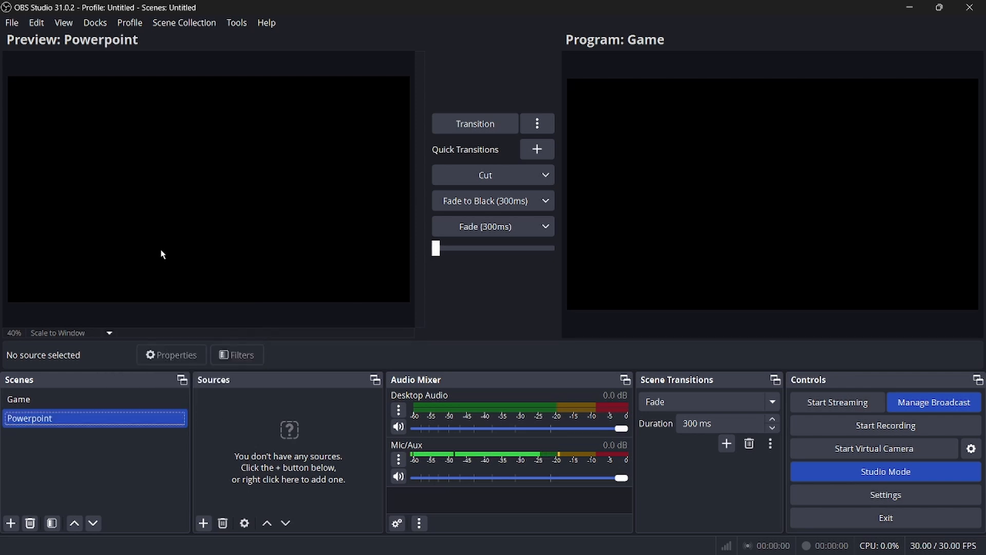
Switch the preview between the Game and Powerpoint scenes, ending on Game
left_click(105, 400)
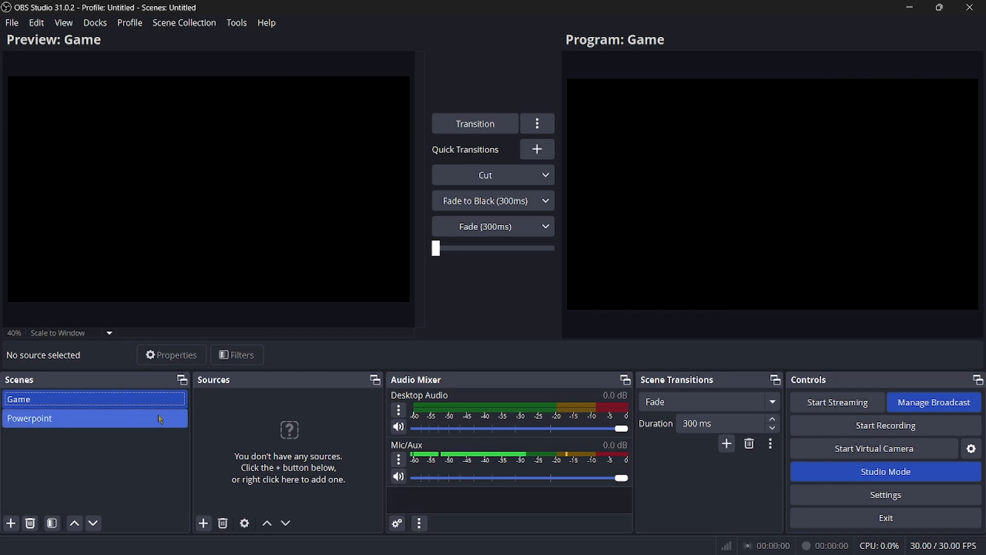
left_click(160, 419)
left_click(142, 404)
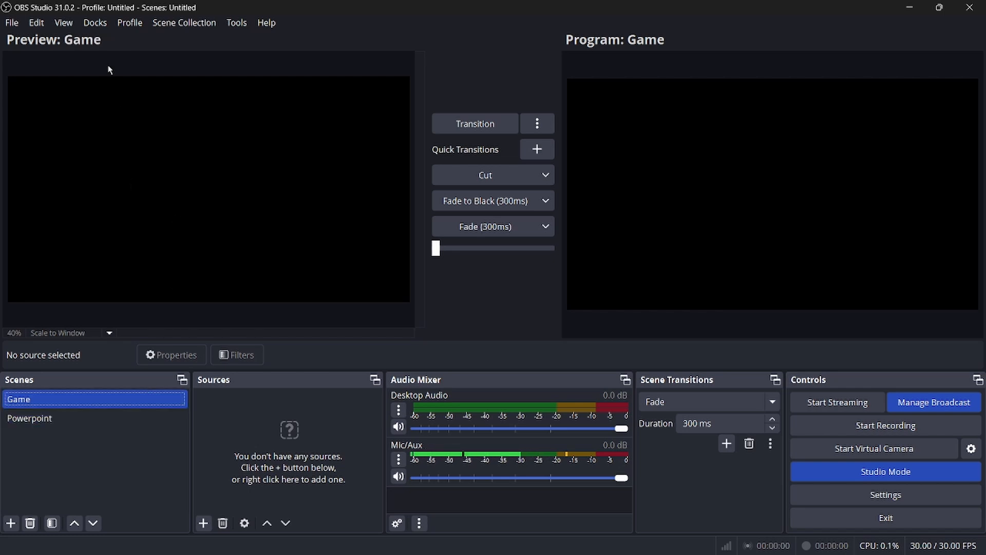
left_click(82, 420)
left_click(97, 403)
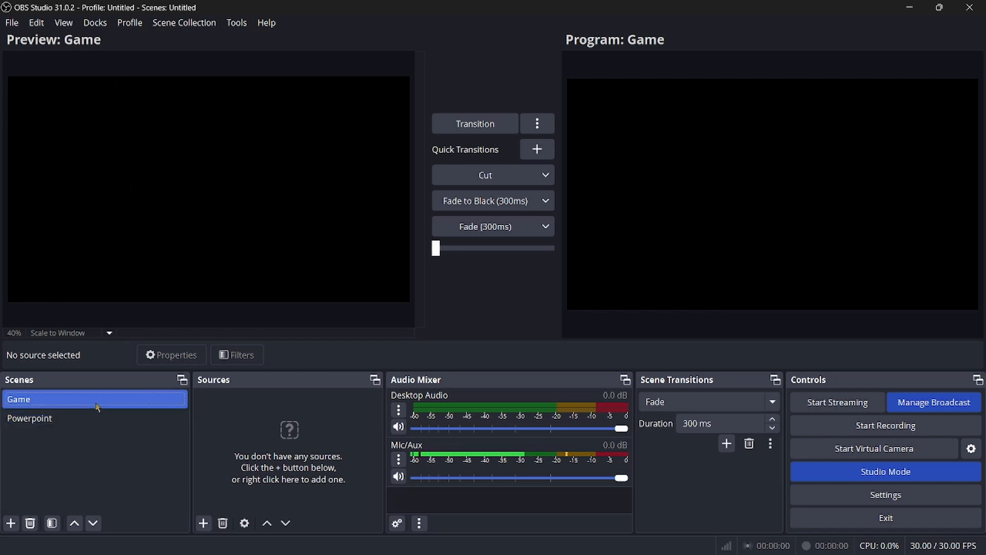
Add a Color Source with the default name to the Game scene and set its color to purple, #aa55ff
left_click(204, 523)
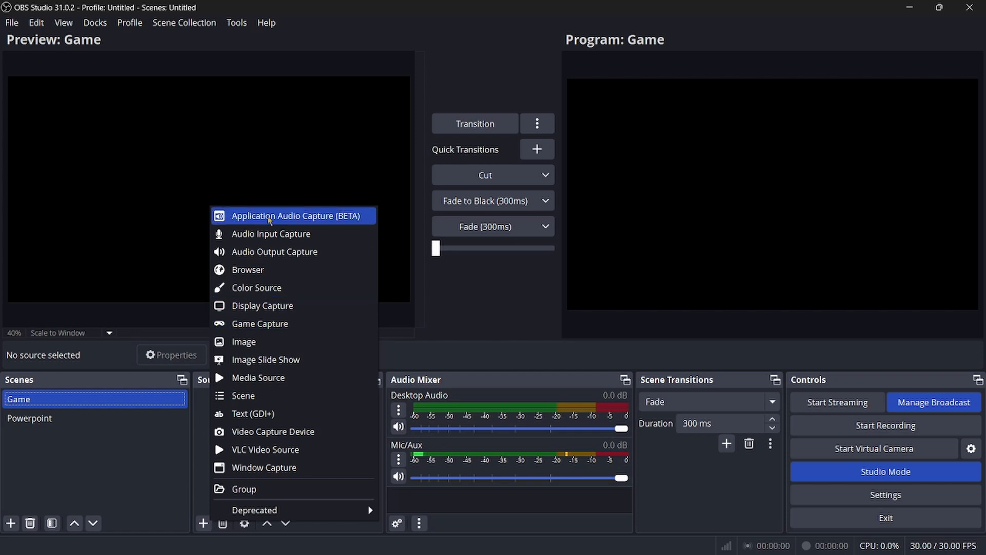
left_click(225, 289)
left_click(523, 360)
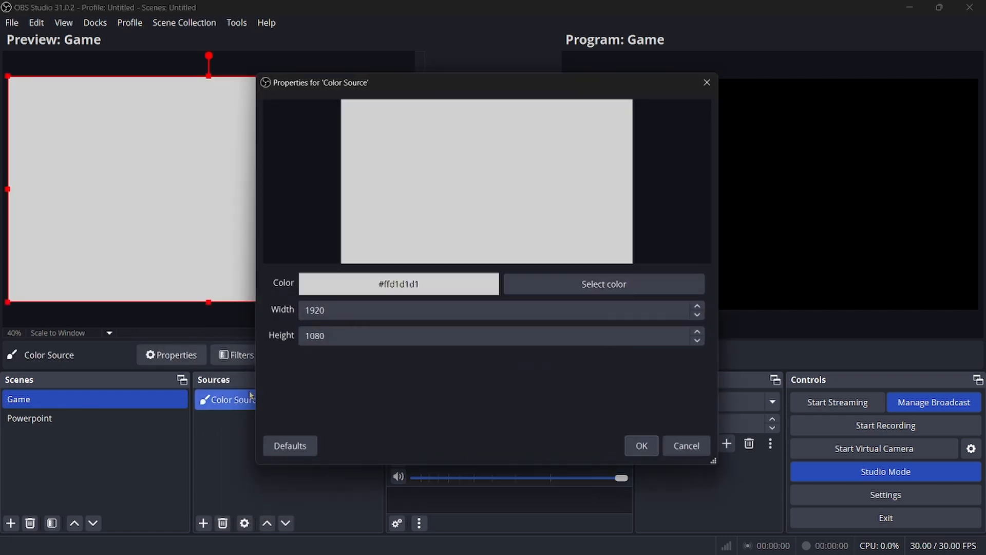
left_click(591, 284)
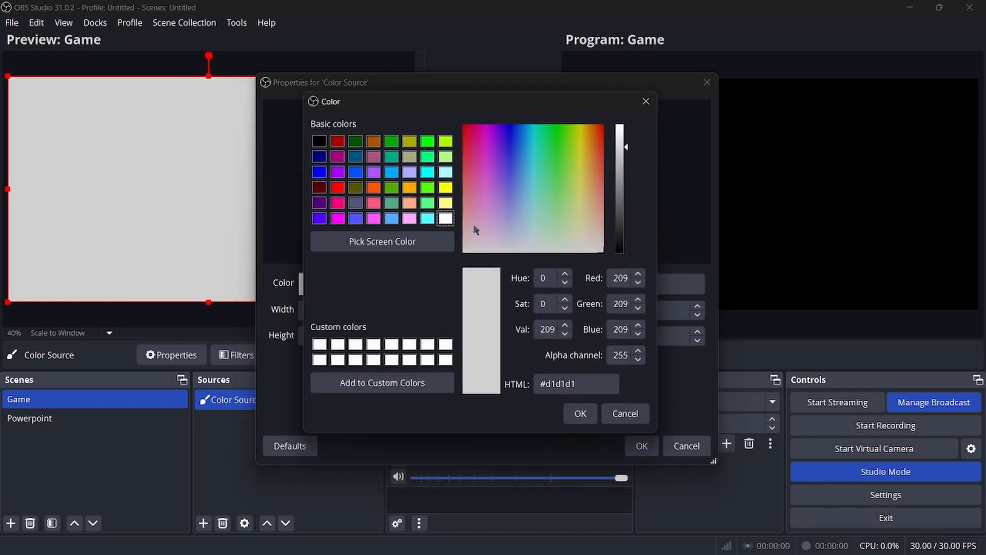
left_click(374, 171)
left_click(581, 414)
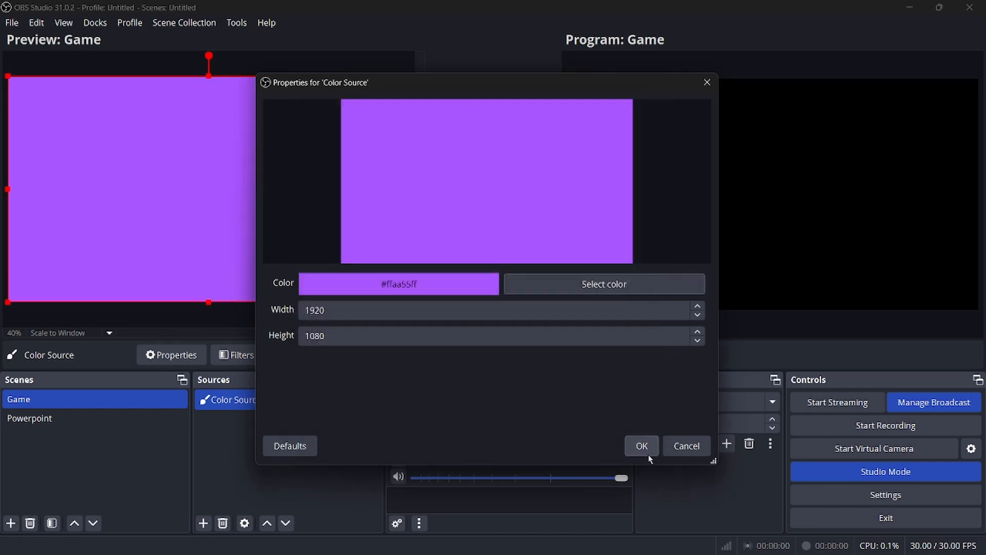
left_click(642, 446)
Add a Color Source to the Powerpoint scene, keeping the default name, the light gray color and the 1920 × 1080 size
left_click(61, 419)
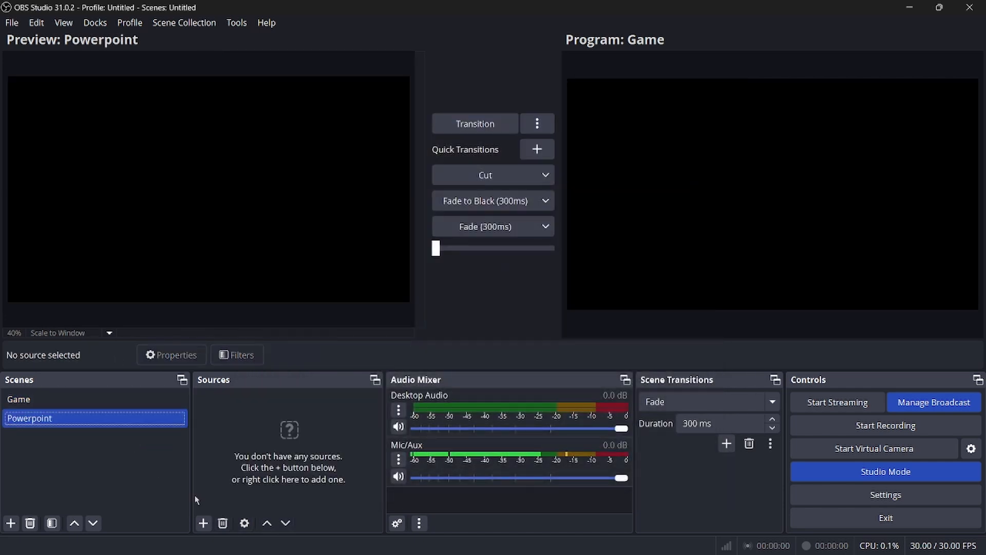
left_click(204, 524)
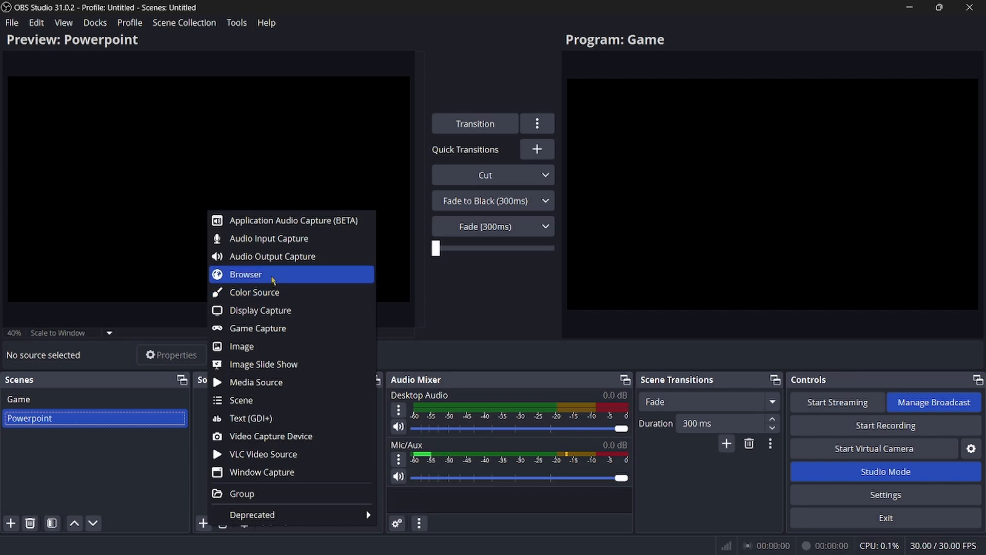
left_click(260, 292)
left_click(519, 359)
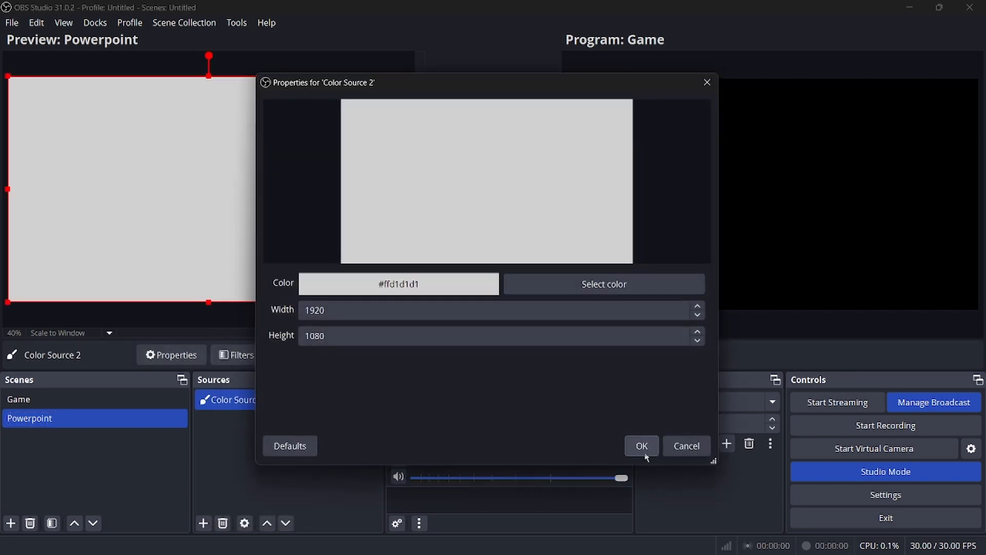
left_click(643, 447)
Compare the purple Game scene with the gray Powerpoint scene in the preview
left_click(141, 400)
left_click(139, 418)
left_click(139, 400)
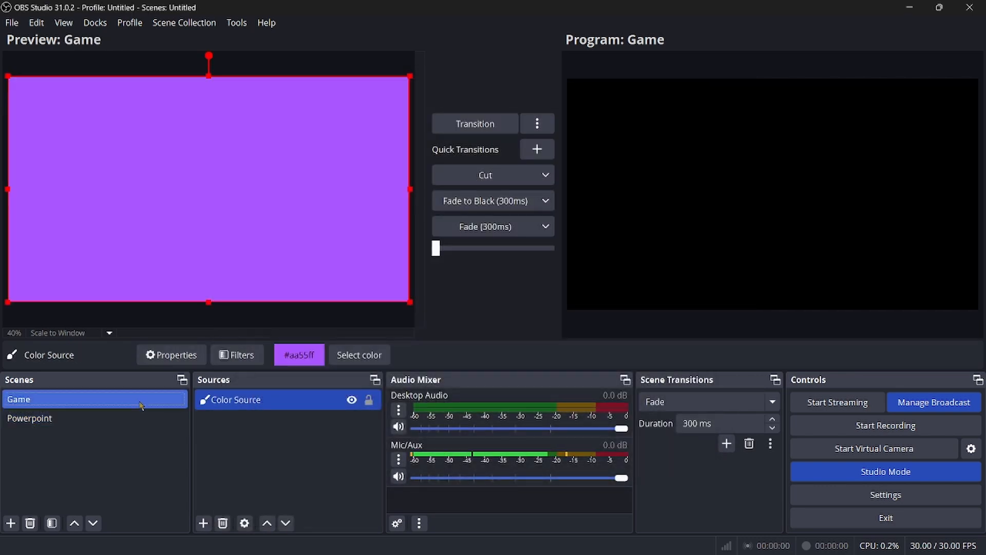
left_click(137, 418)
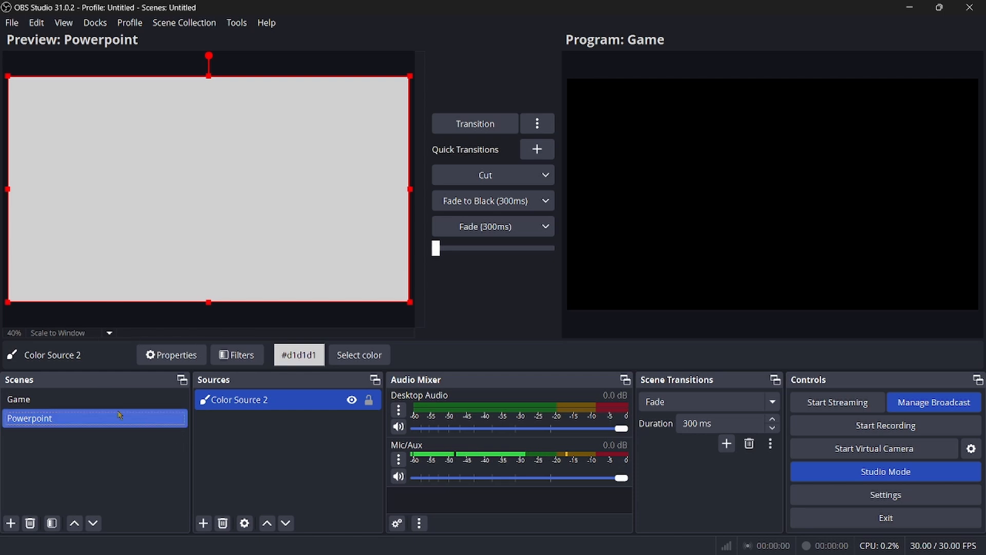
Transition the Game scene to the program output, followed by the Powerpoint scene
left_click(103, 399)
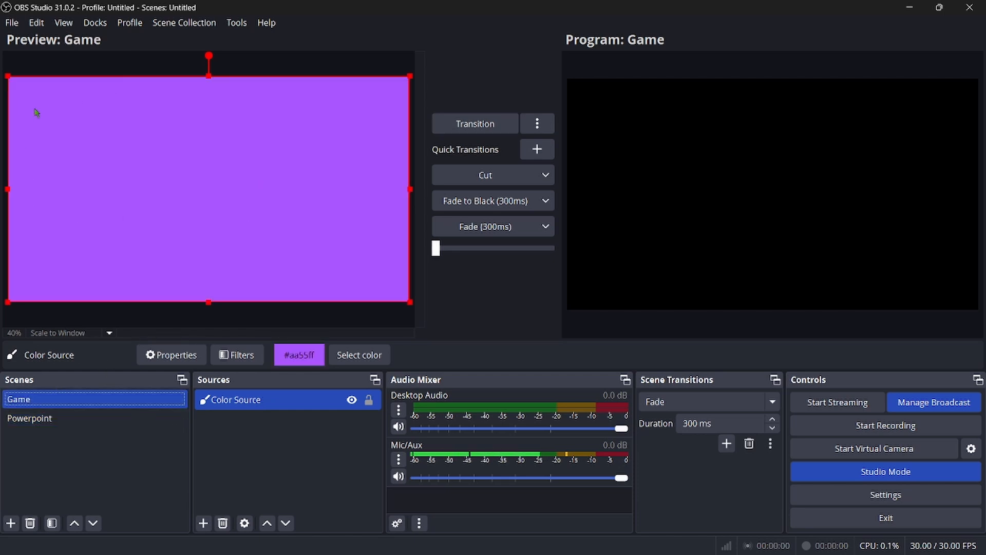
left_click(487, 126)
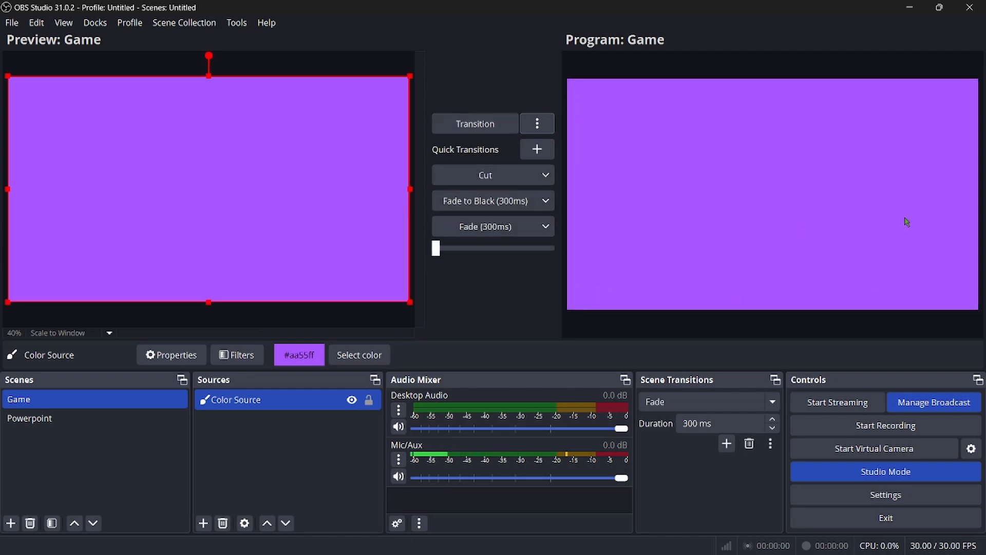
left_click(175, 418)
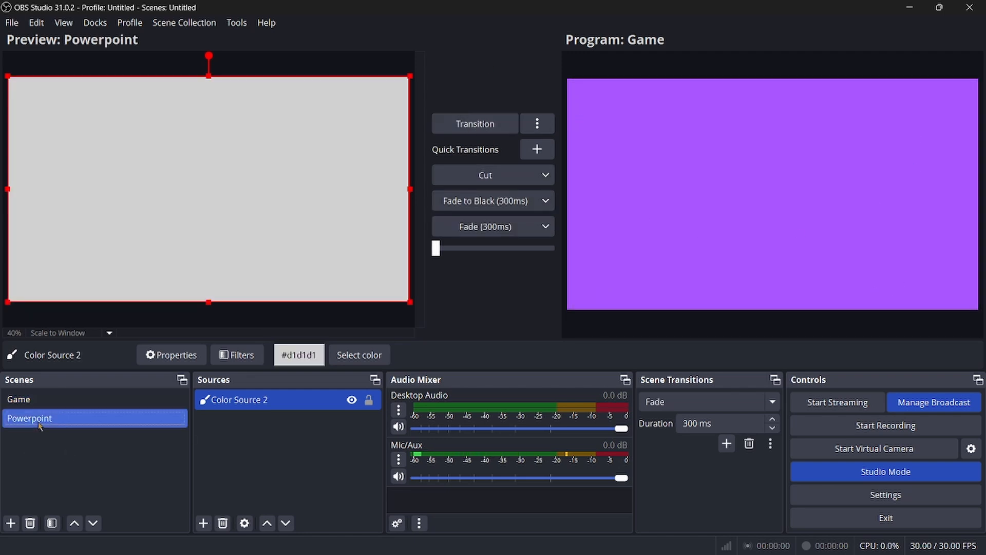
left_click(481, 121)
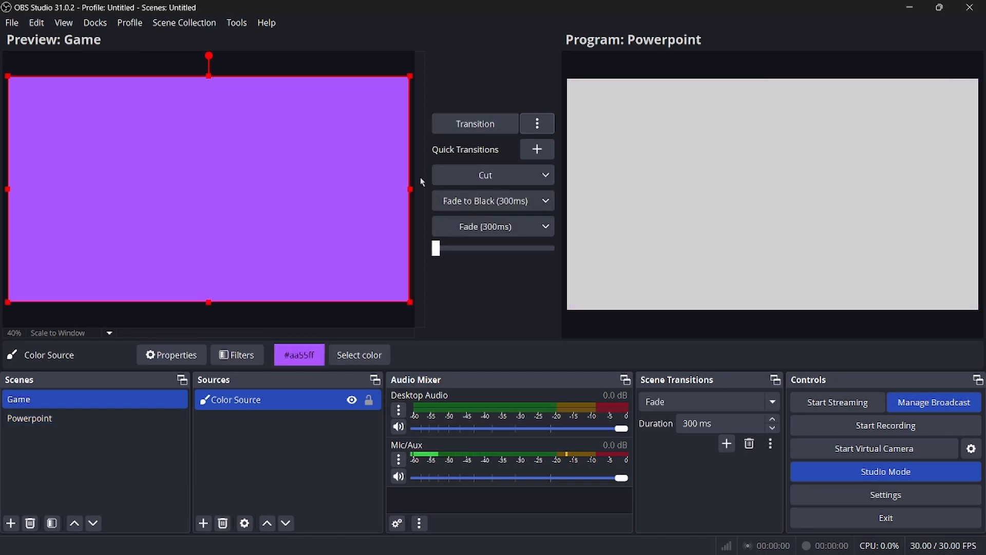
Alternate the preview between Game and Powerpoint while Powerpoint stays on the program output
left_click(183, 420)
left_click(88, 402)
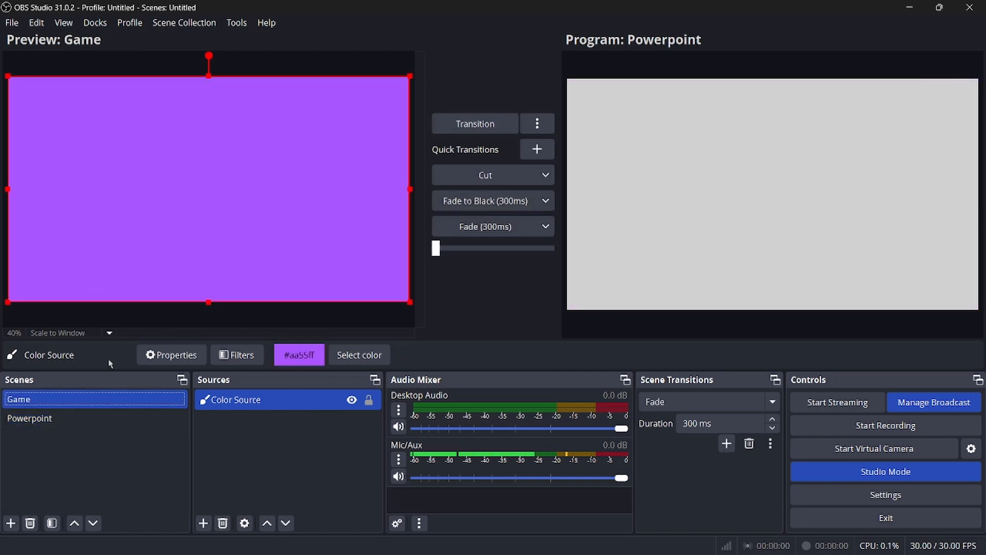
left_click(81, 423)
left_click(84, 405)
mouse_move(409, 304)
left_mouse_down()
mouse_move(216, 202)
mouse_move(313, 269)
mouse_move(239, 217)
mouse_move(404, 287)
mouse_move(408, 303)
left_mouse_up()
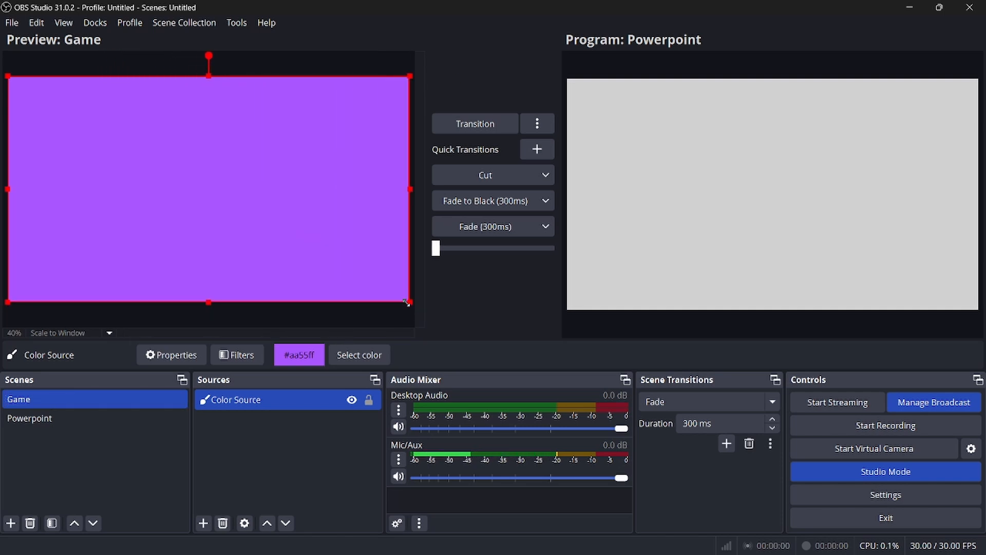
left_click(113, 418)
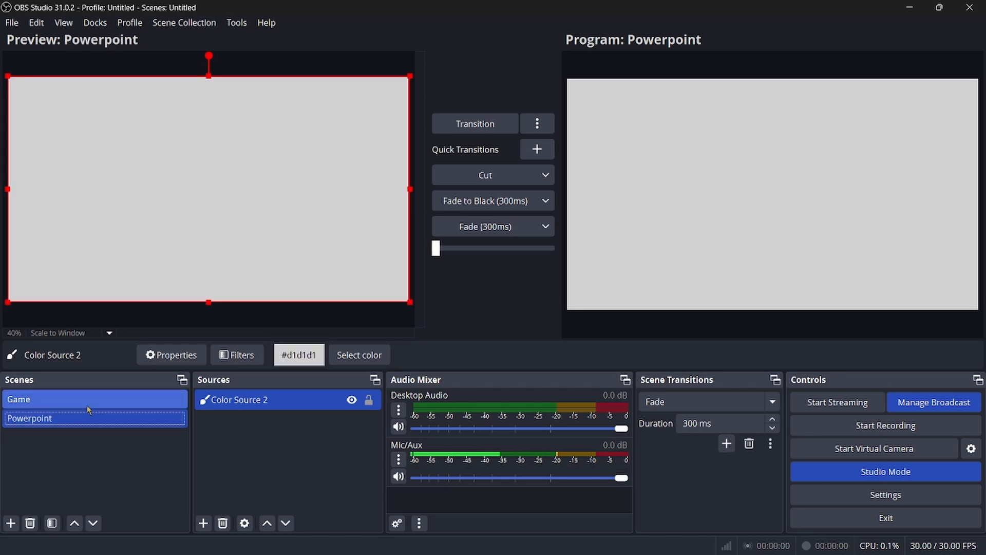
Delete the purple Color Source from the Game scene
left_click(88, 409)
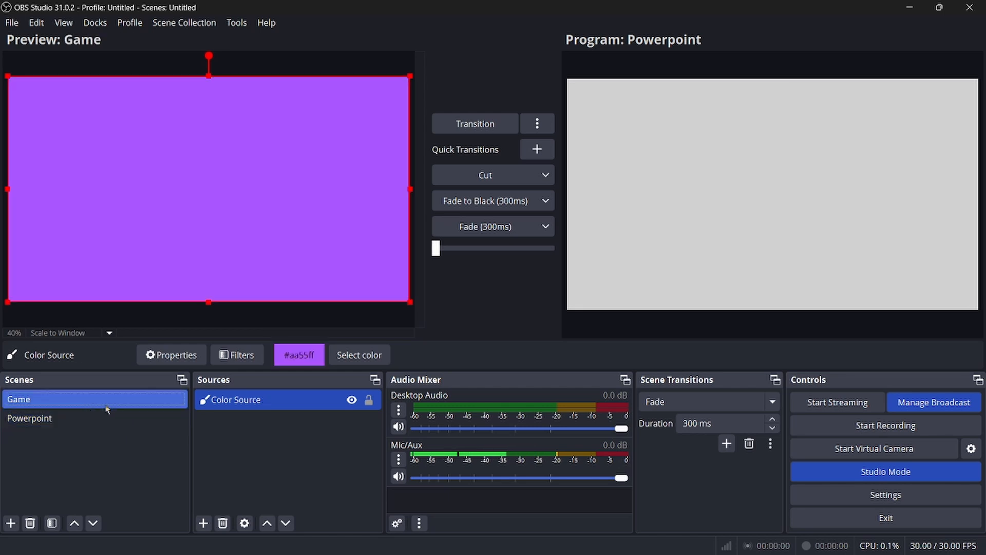
left_click(239, 401)
right_click(238, 401)
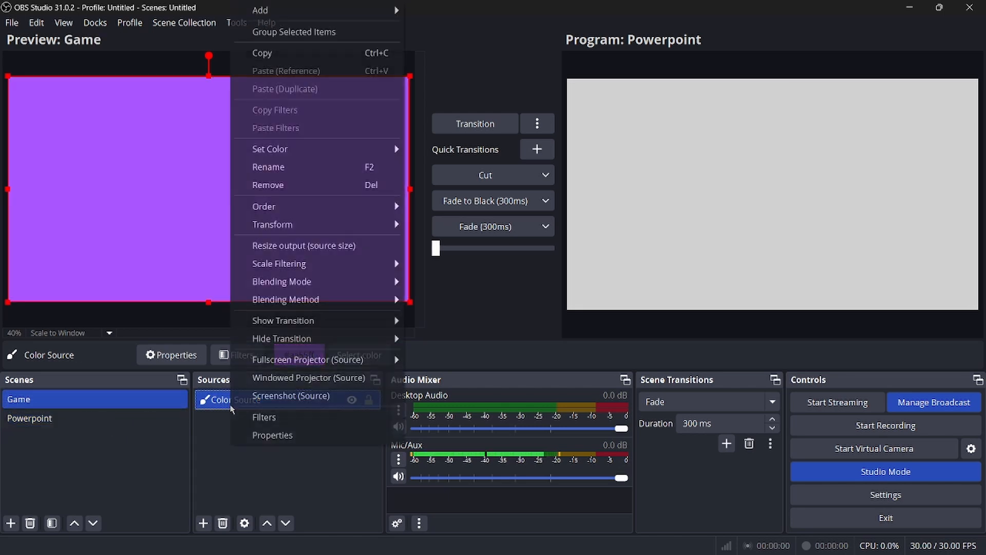
left_click(218, 521)
left_click(542, 294)
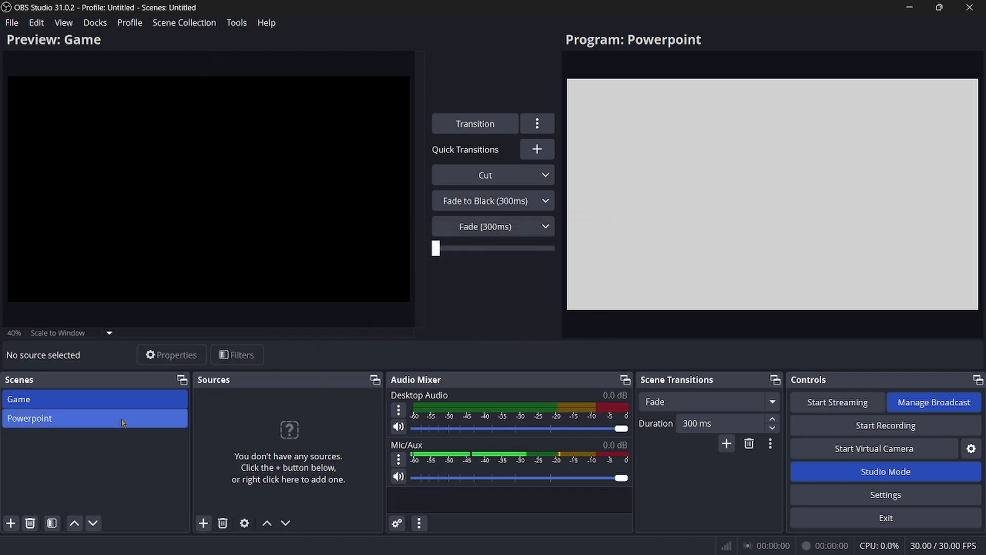
Delete the gray Color Source from the Powerpoint scene and return the preview to the Game scene
left_click(121, 419)
left_click(221, 522)
left_click(545, 293)
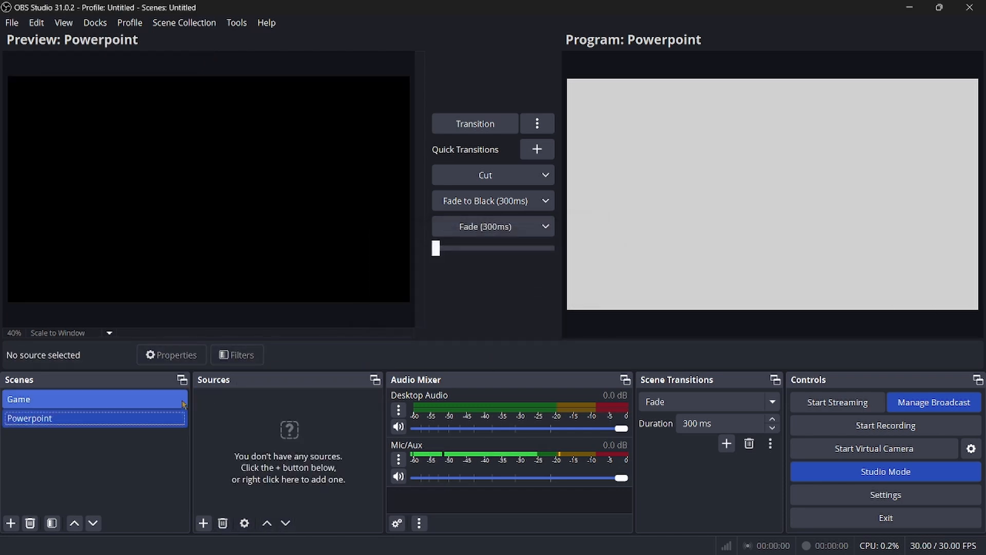
left_click(92, 399)
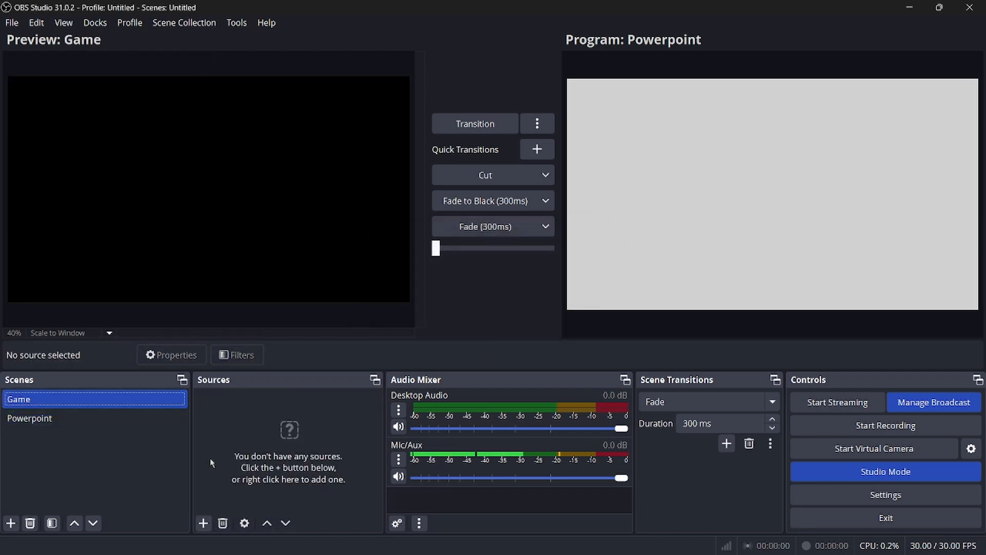
Create a Browser source named "youtube" in the Game scene
left_click(204, 523)
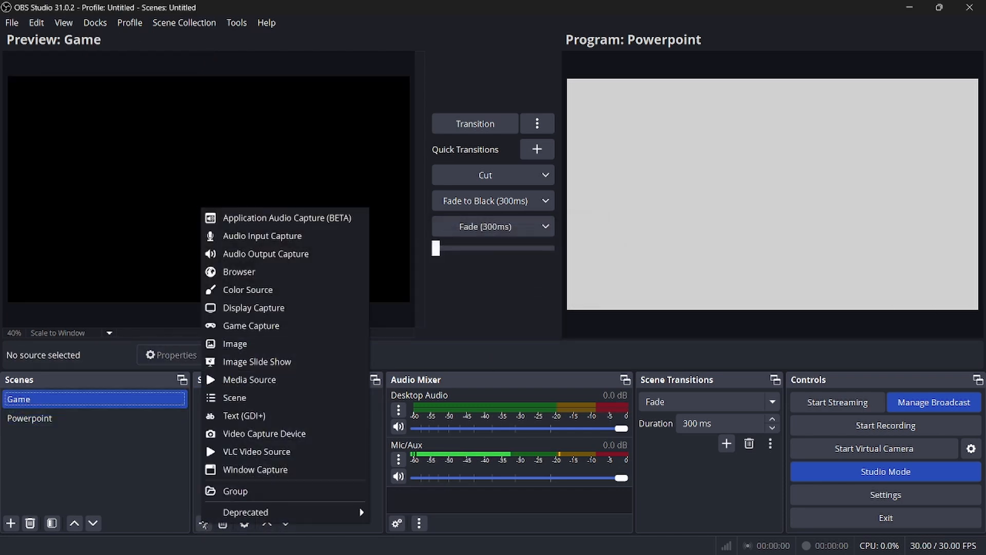
left_click(240, 273)
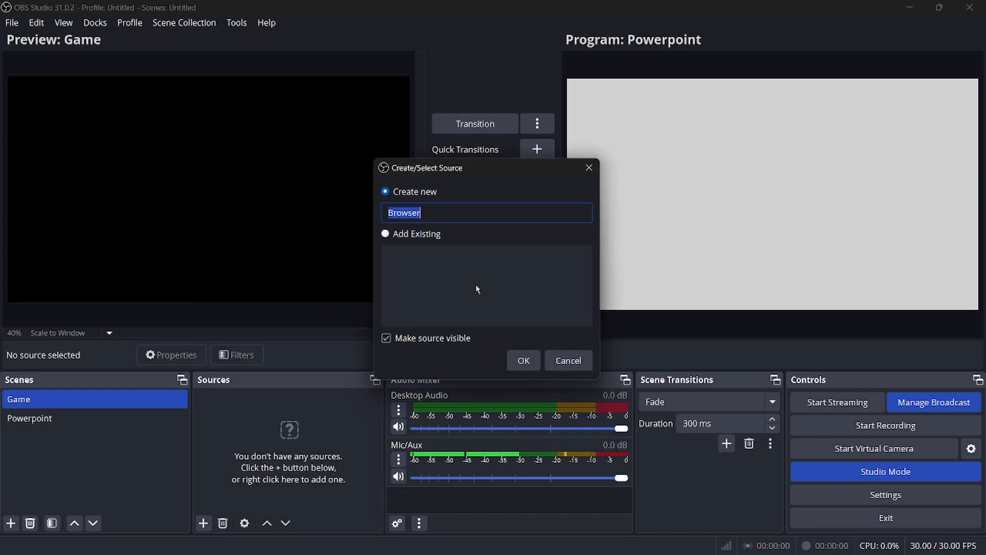
type("yout")
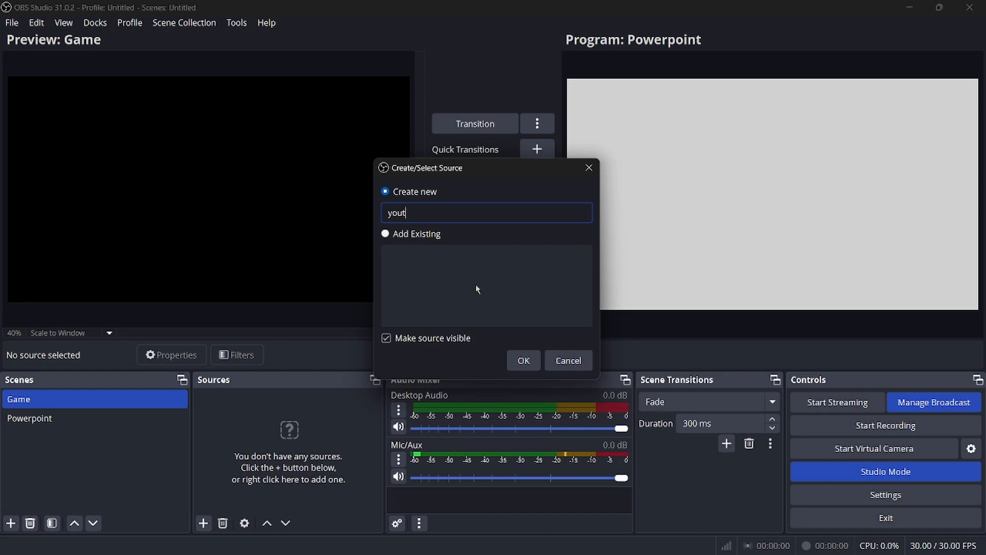
type("ube")
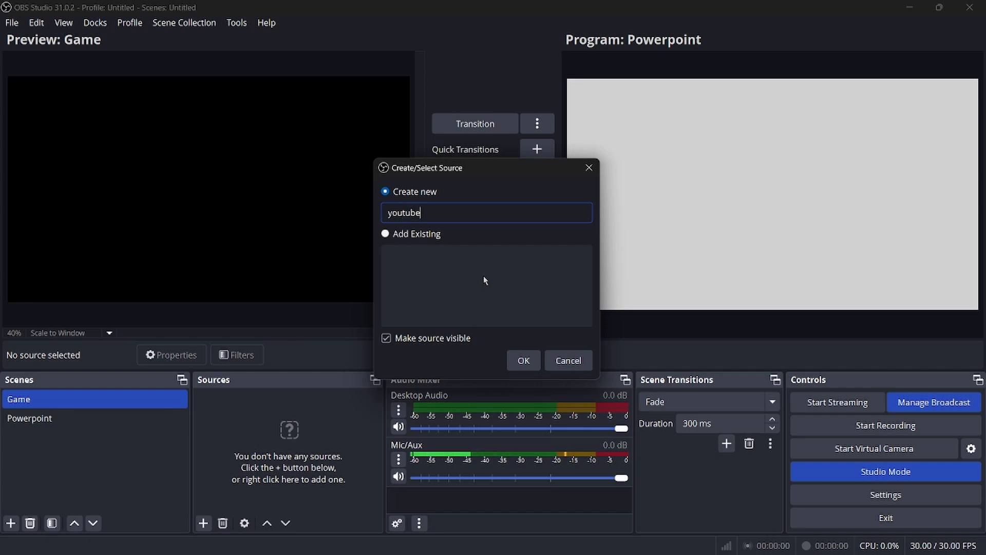
left_click(523, 361)
Set the browser source's URL to youtube.com and enlarge it in the preview, leaving about 504 px beside it and 18 px below
left_click_drag(520, 301, 318, 299)
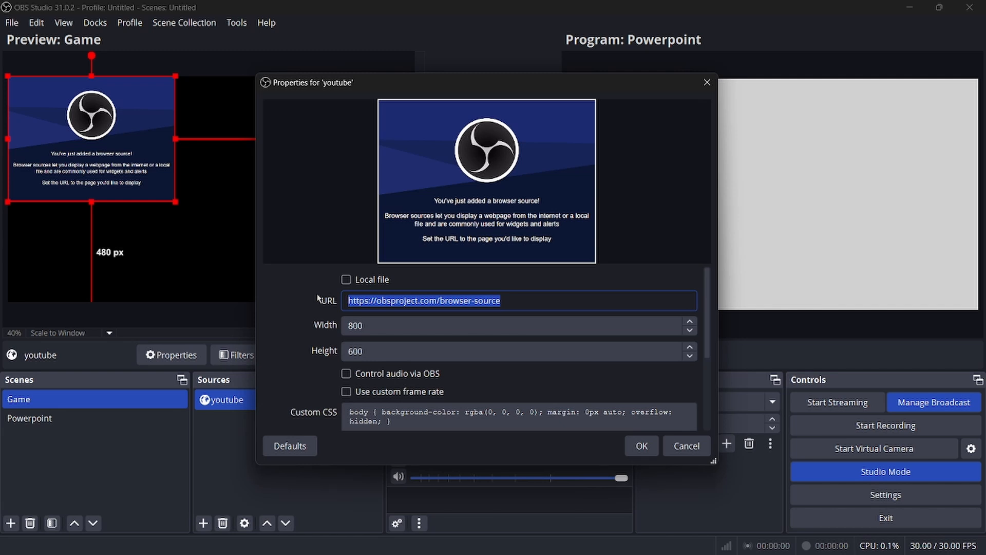
type("youtube.com")
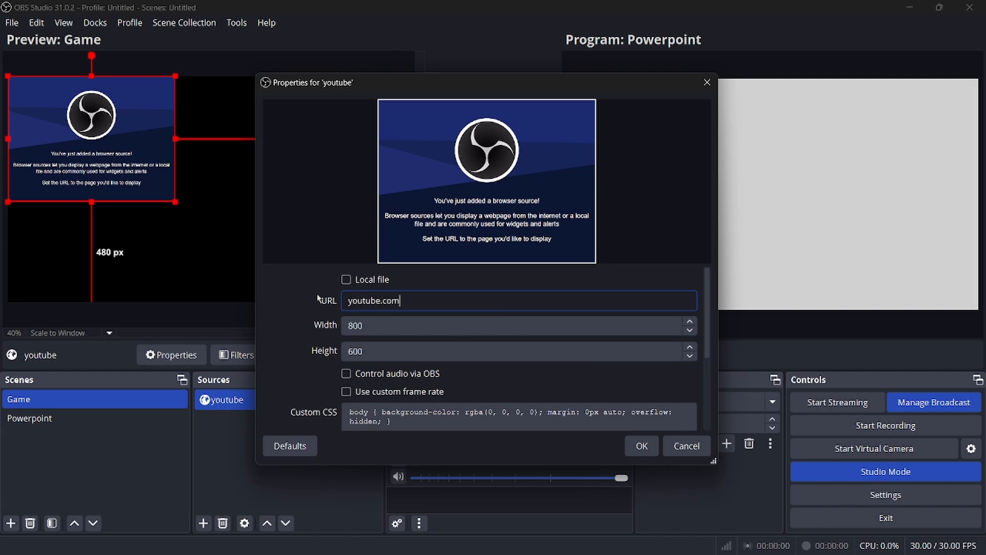
left_click(641, 446)
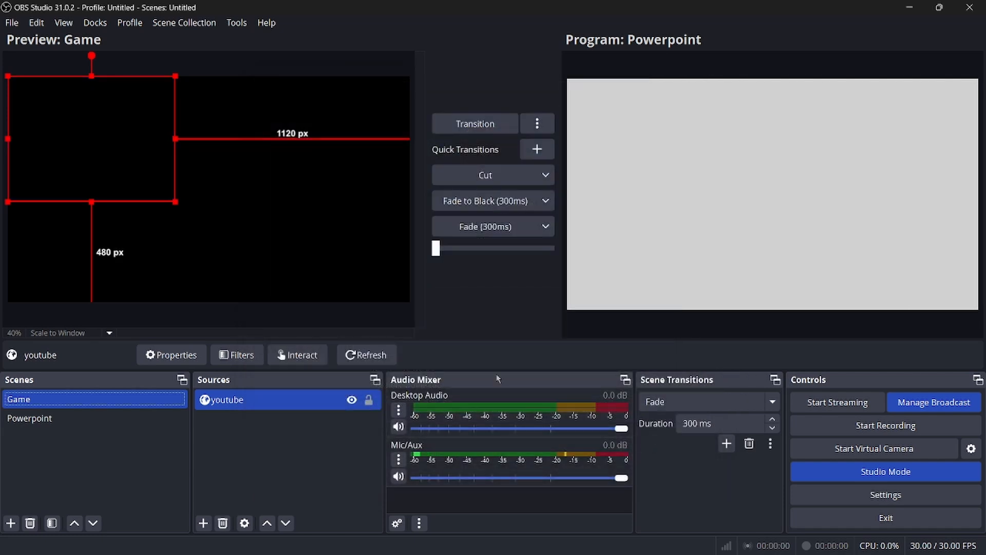
left_click_drag(174, 203, 304, 298)
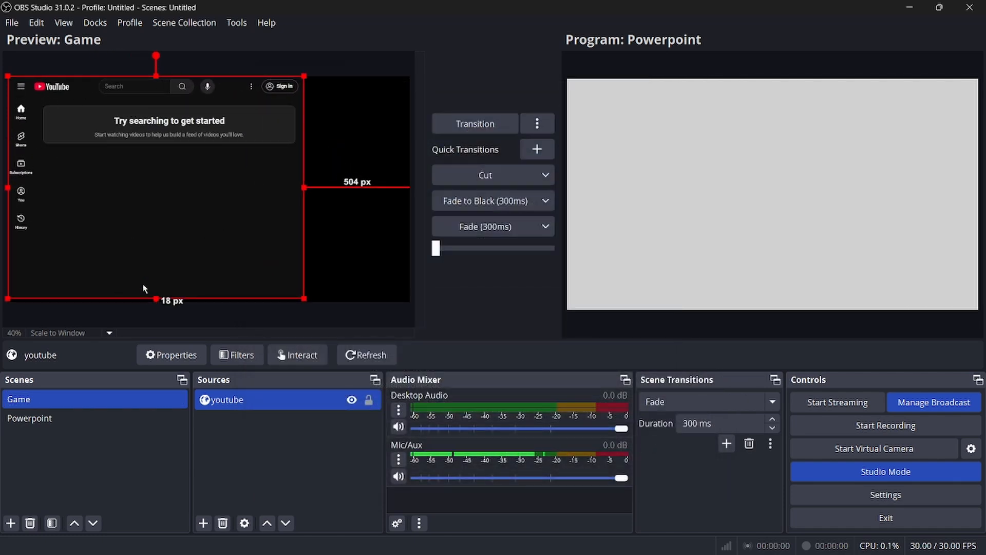
Delete the youtube browser source from the Game scene
right_click(219, 404)
left_click(223, 523)
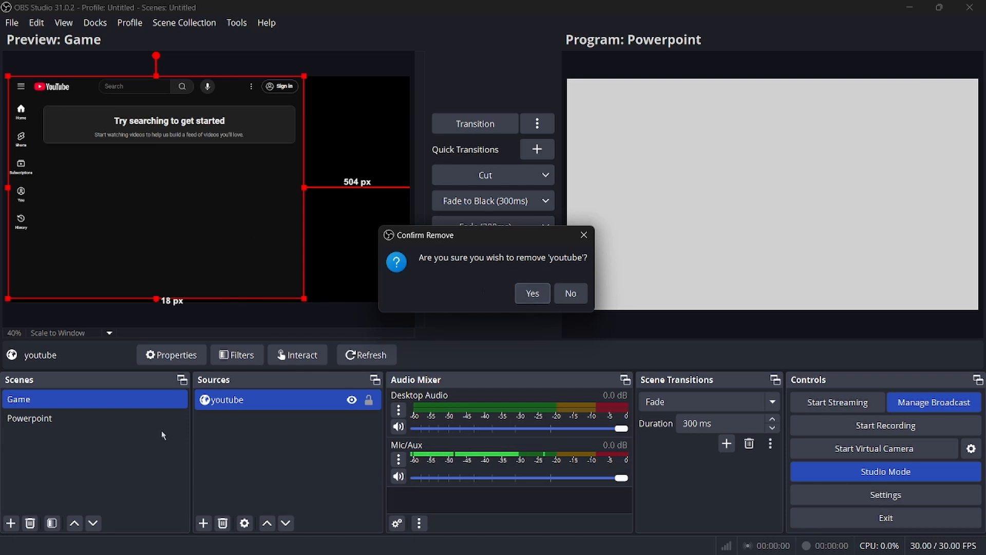
key("Return")
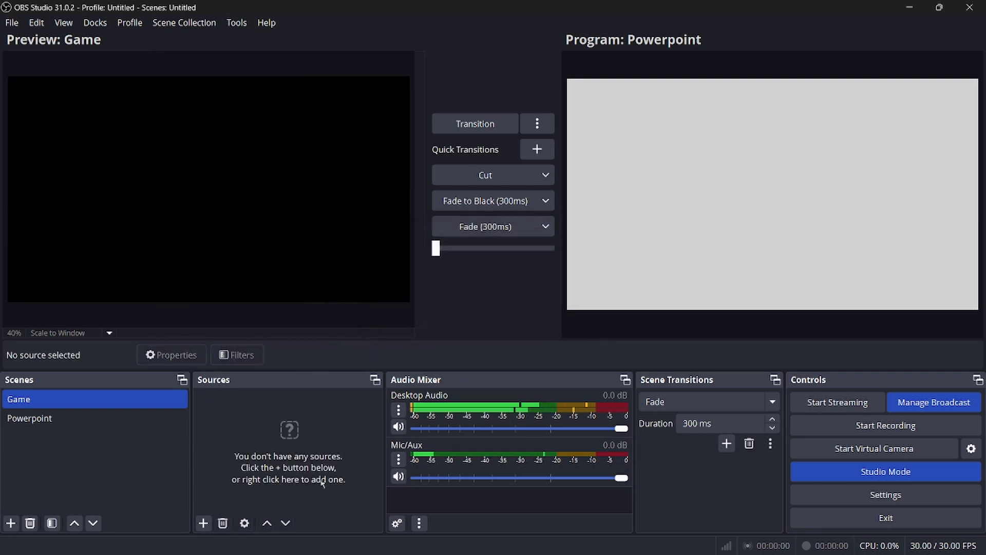
Add a Display Capture source to the Game scene and choose the display TYPEC: 1920x1080 @ 1920,0
left_click(204, 523)
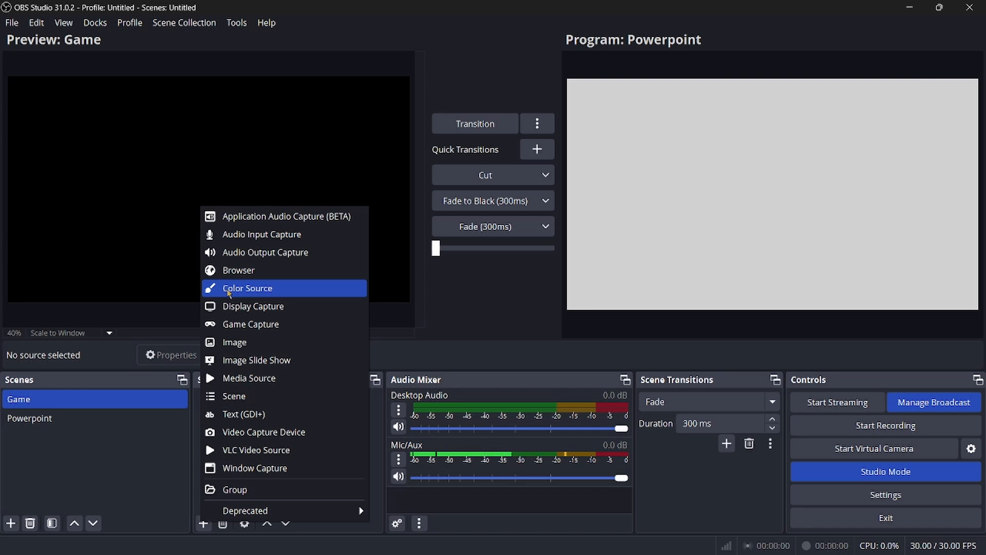
left_click(259, 306)
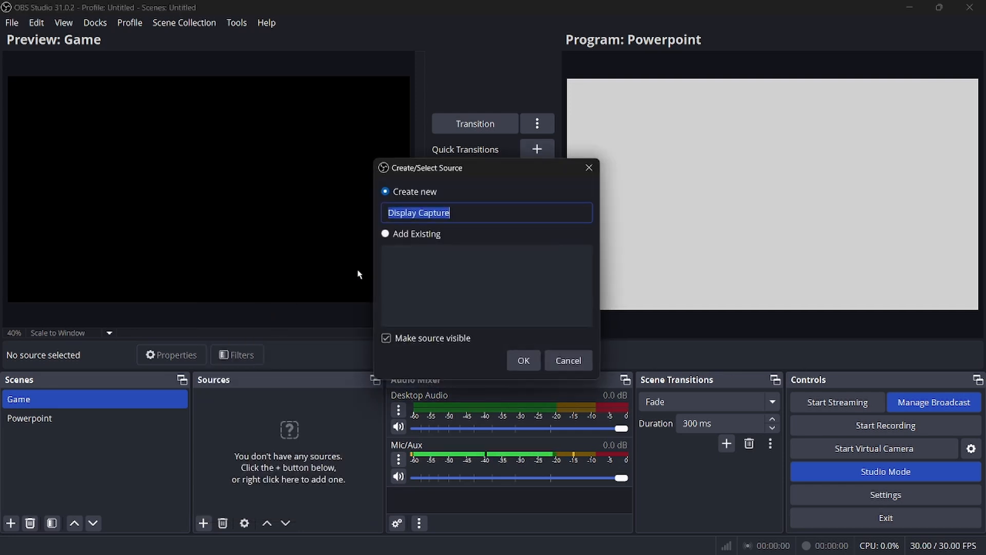
left_click(523, 360)
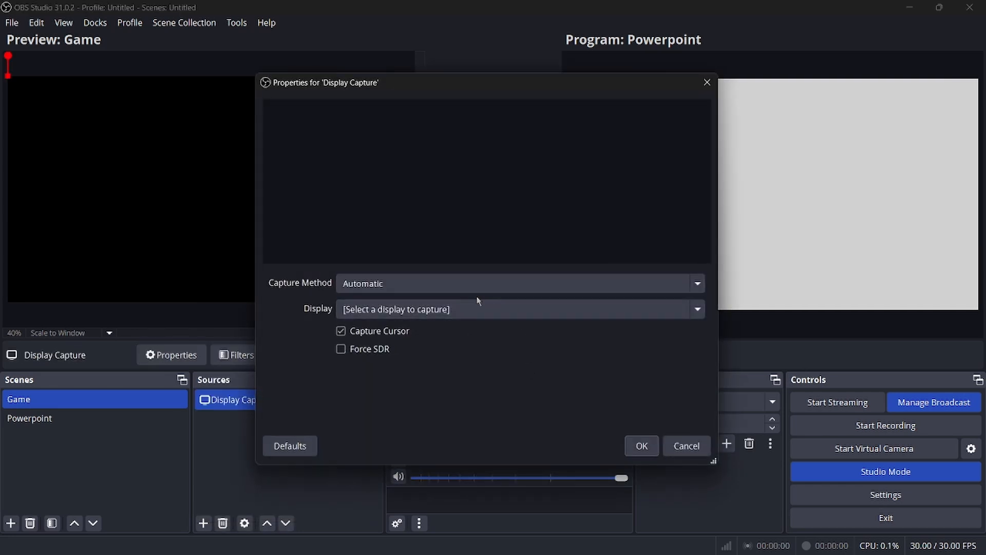
left_click(452, 313)
left_click(432, 339)
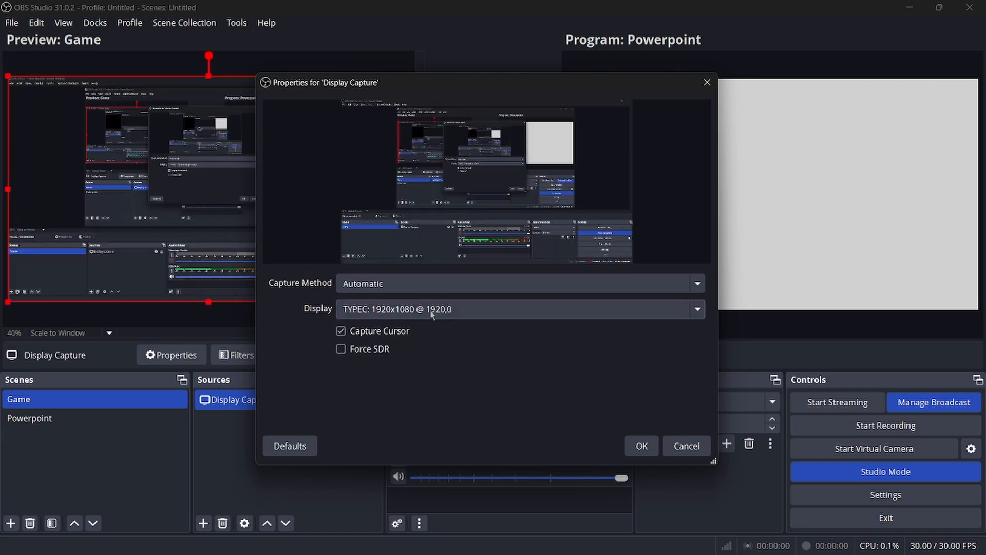
Switch the captured display to the 1920x1080 primary monitor and back to the TYPEC display
left_click(432, 310)
left_click(437, 351)
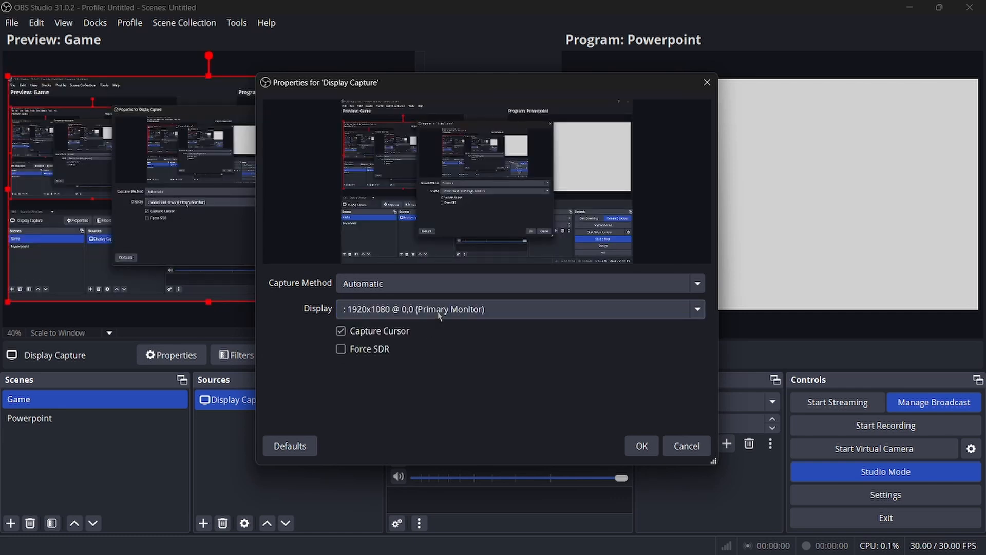
left_click(439, 315)
left_click(436, 340)
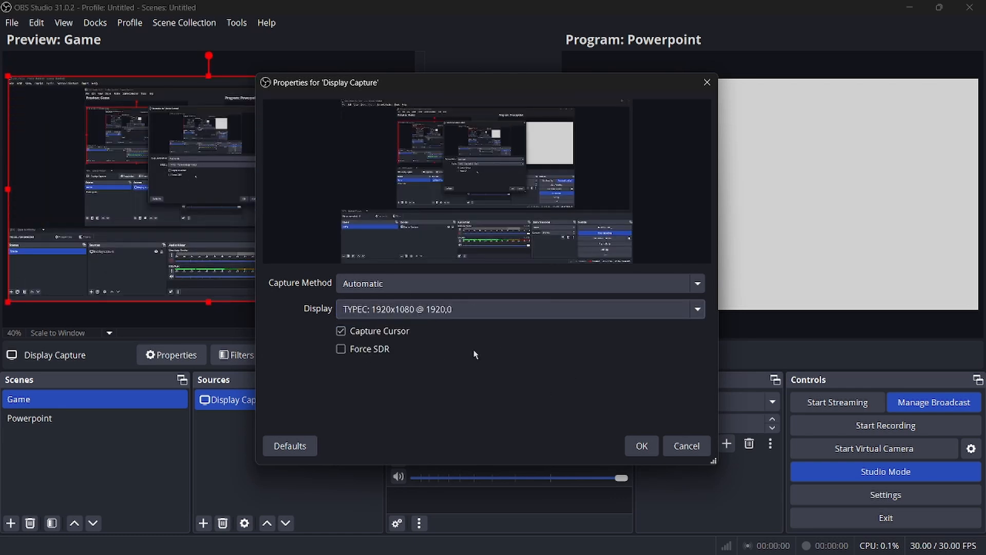
Discard the display selection and delete the Display Capture source from the Game scene
left_click(682, 446)
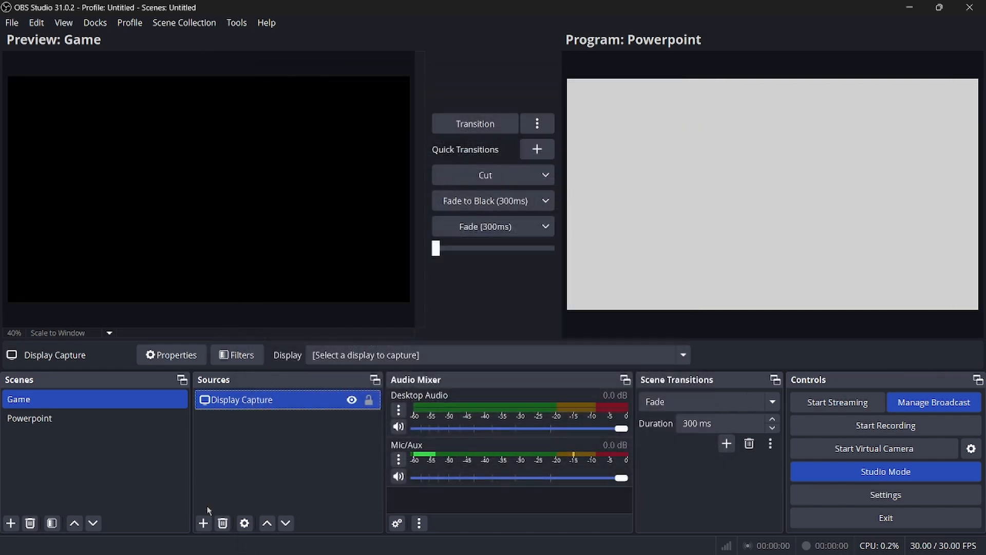
left_click(222, 522)
left_click(544, 291)
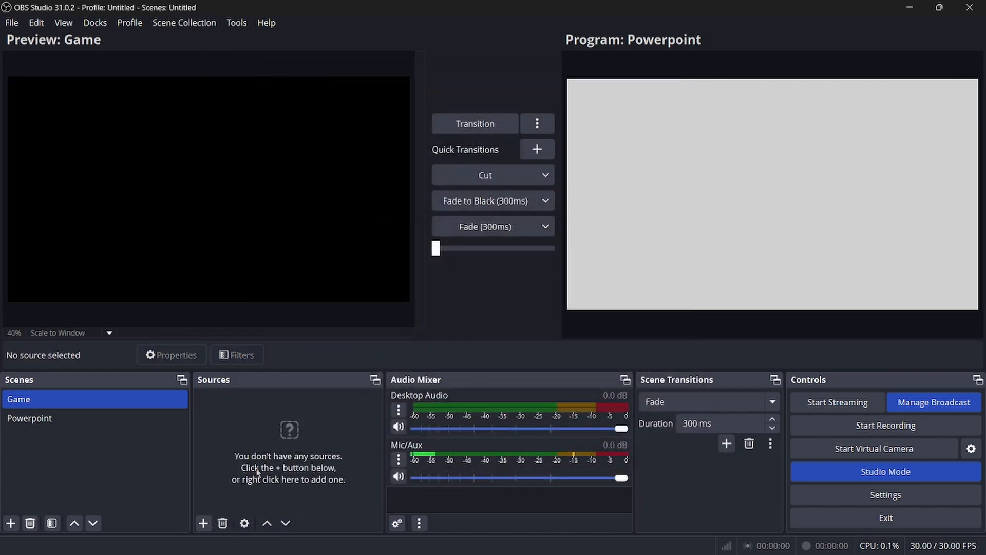
Add an Image source showing s-l1200.png from Downloads to the Game scene and shrink it near the middle of the canvas
left_click(203, 523)
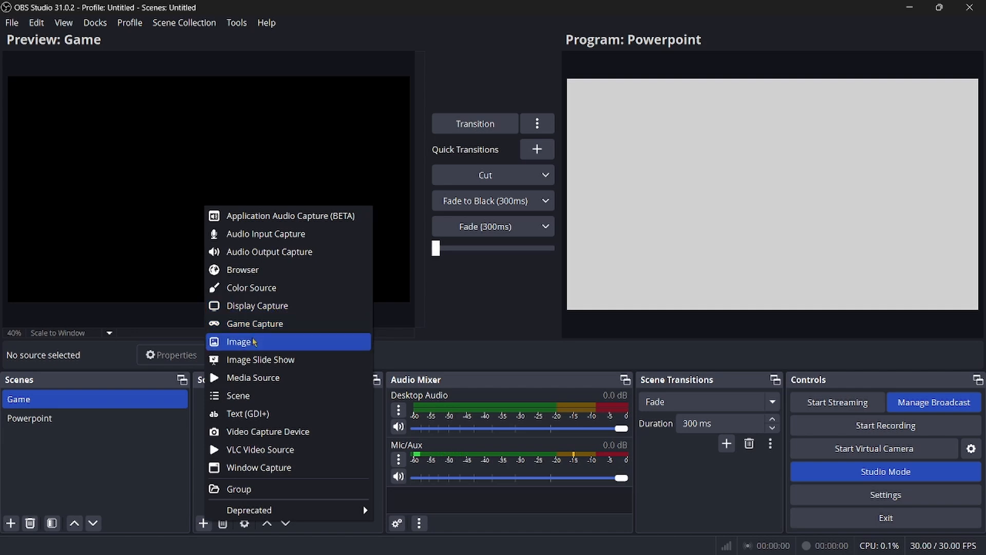
left_click(239, 341)
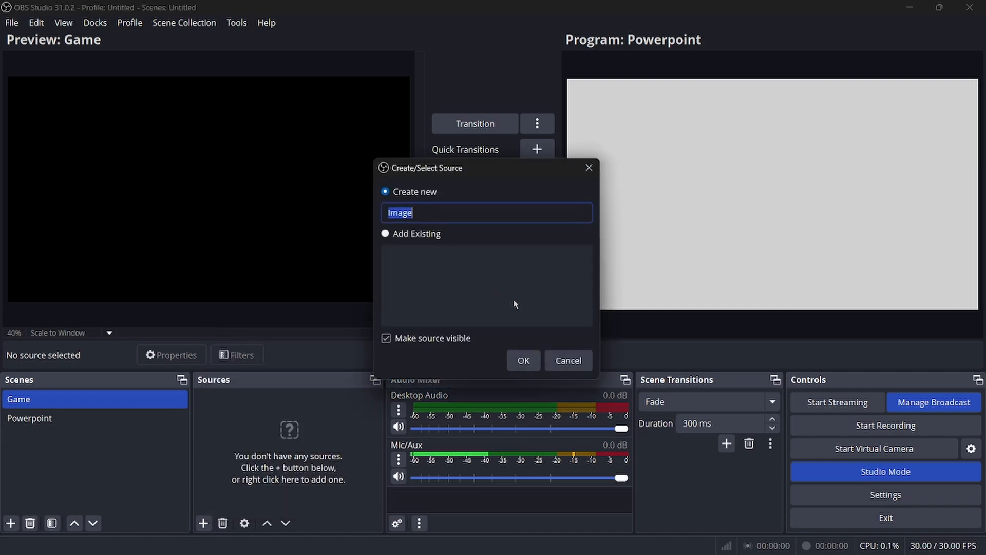
left_click(520, 359)
left_click(679, 284)
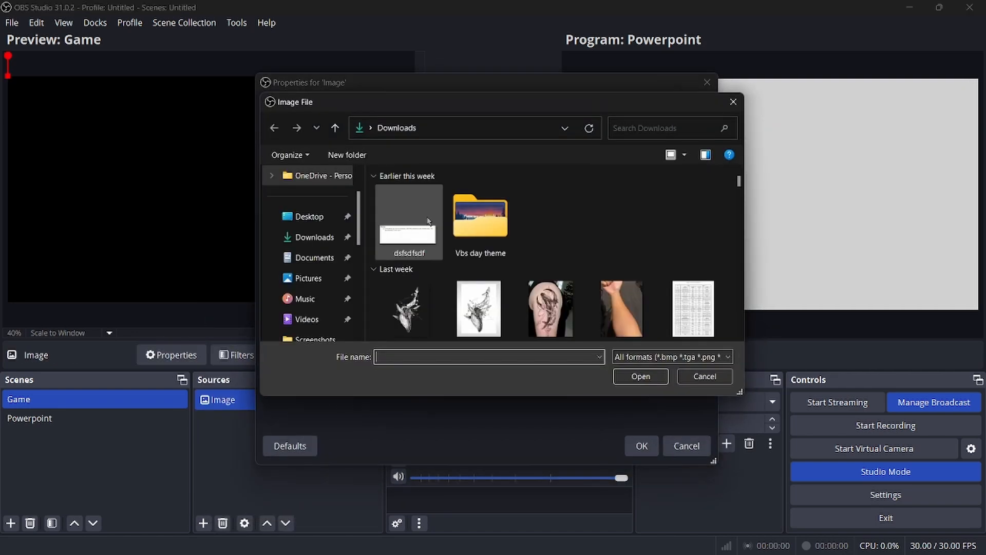
left_click(409, 220)
left_click(654, 370)
left_click(643, 446)
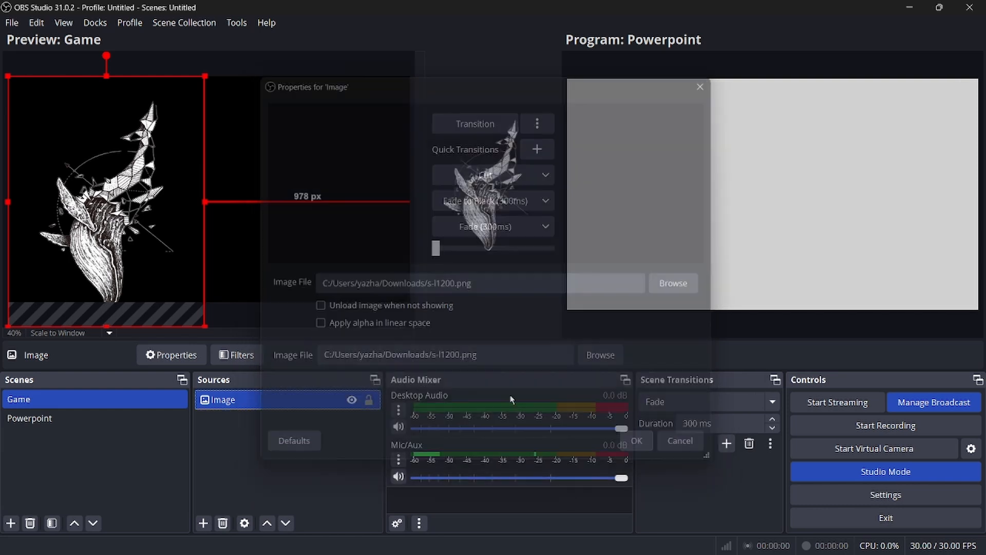
left_click_drag(131, 210, 226, 204)
left_click_drag(303, 327, 236, 274)
Add a Color Source with the default colour #d1d1d1 to the Game scene
left_click(203, 523)
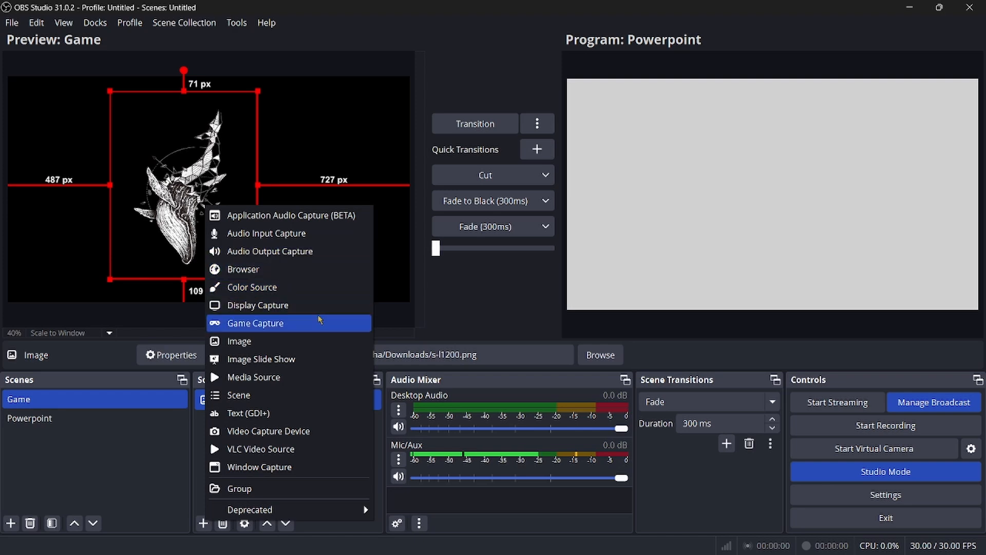
left_click(256, 286)
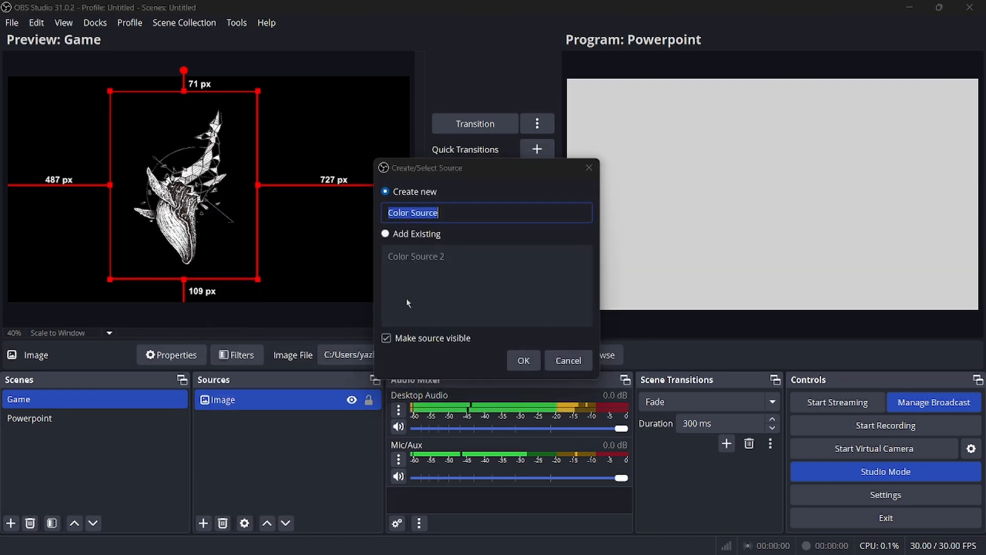
left_click(519, 359)
left_click(639, 443)
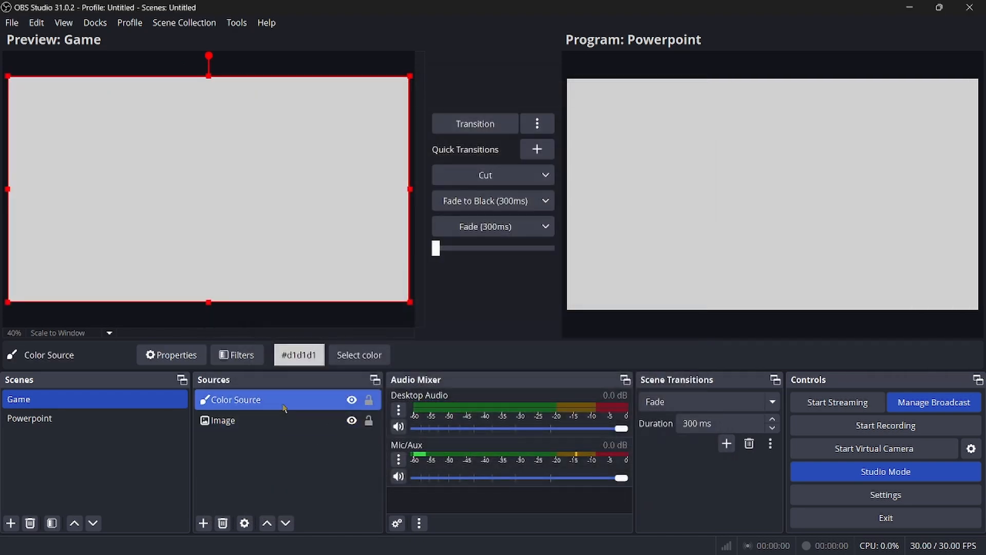
Order the Color Source beneath the Image source and shift the whale image closer to the canvas centre
left_click_drag(280, 400, 282, 440)
left_click(253, 401)
left_click(280, 422)
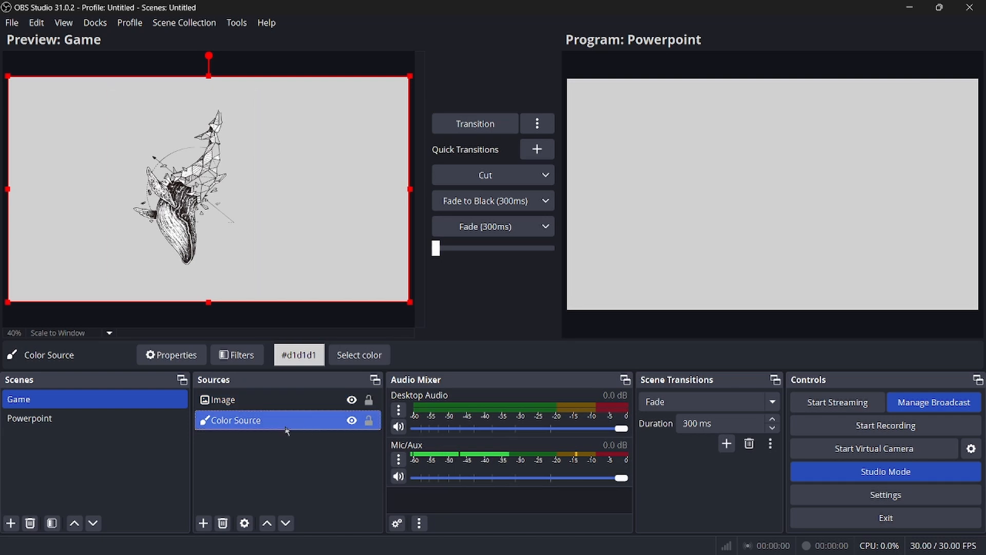
left_click_drag(166, 193, 200, 227)
Delete the Image source and the Color Source from the Game scene
left_click(222, 524)
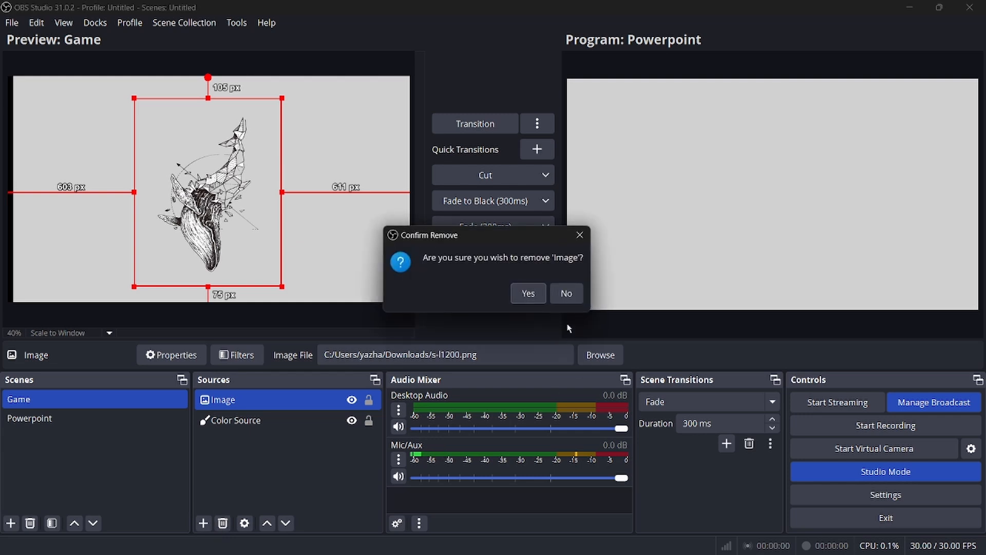
left_click(527, 291)
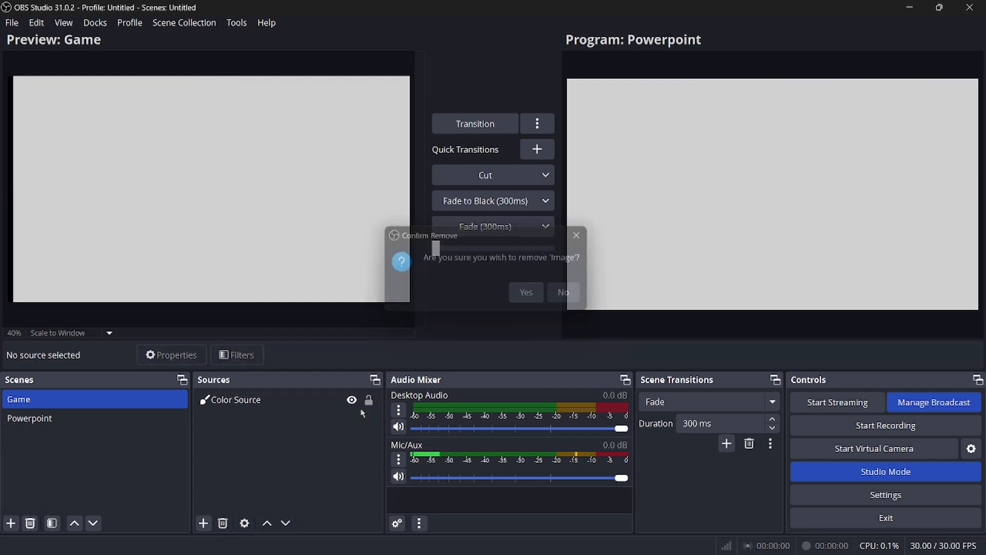
left_click(223, 524)
left_click(534, 292)
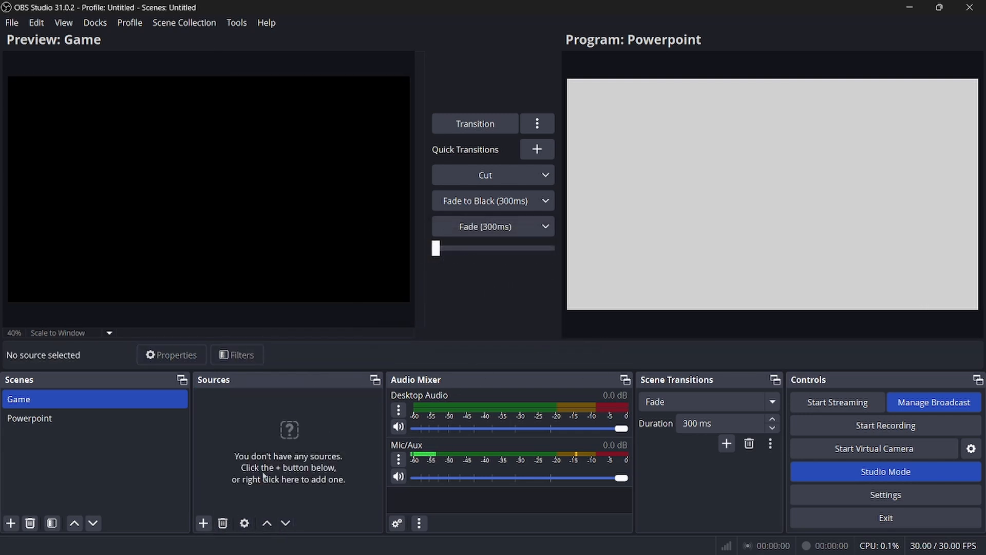
Add an Image Slide Show source to the Game scene
left_click(203, 523)
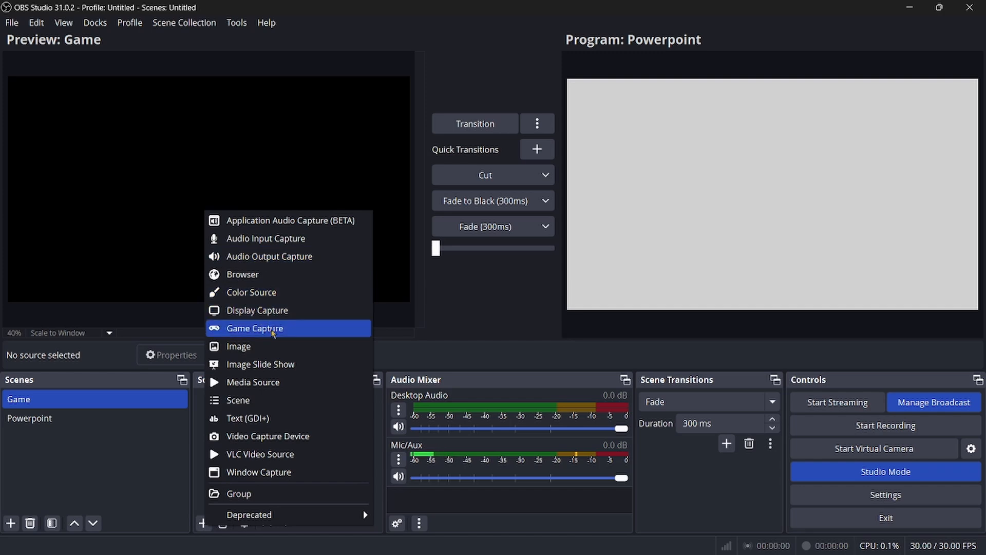
left_click(245, 365)
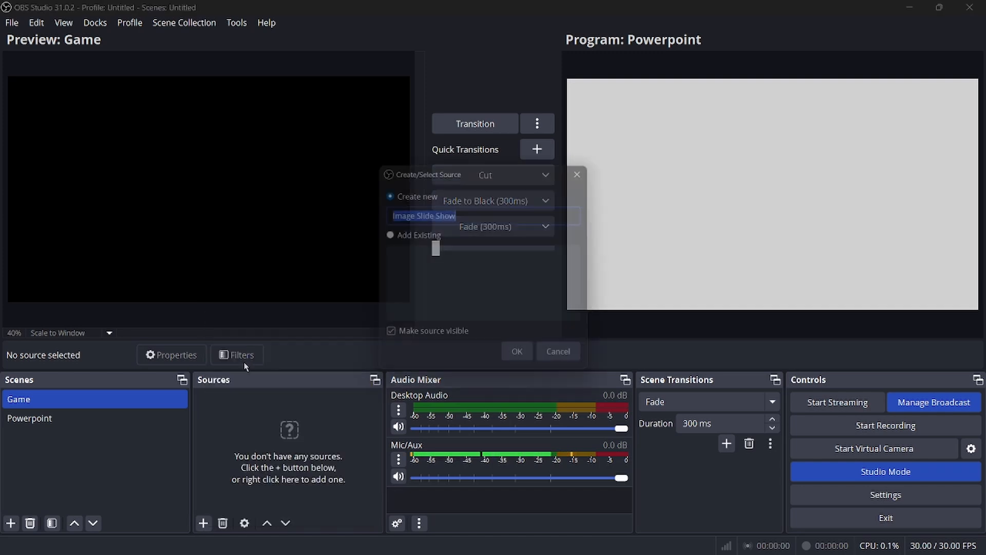
left_click(520, 359)
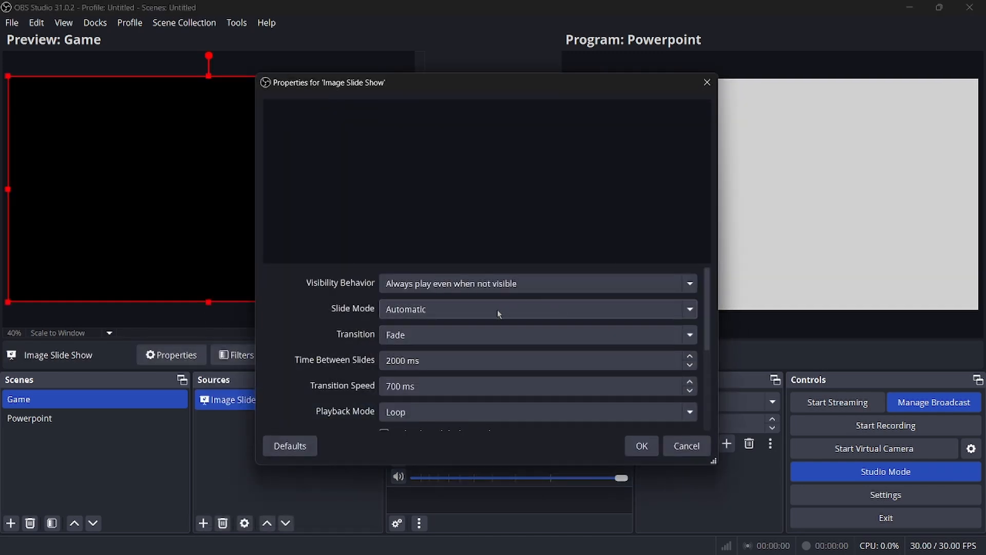
Add the two s-l1200 whale images from Downloads to the Image Slide Show and accept its properties
scroll(637, 339, "down", 3)
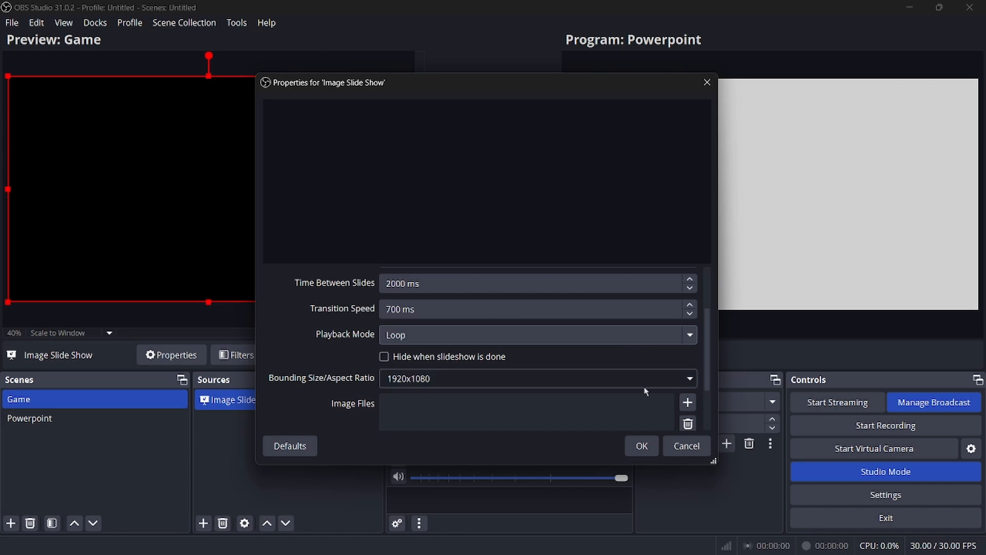
scroll(399, 353, "down", 2)
scroll(403, 349, "up", 1)
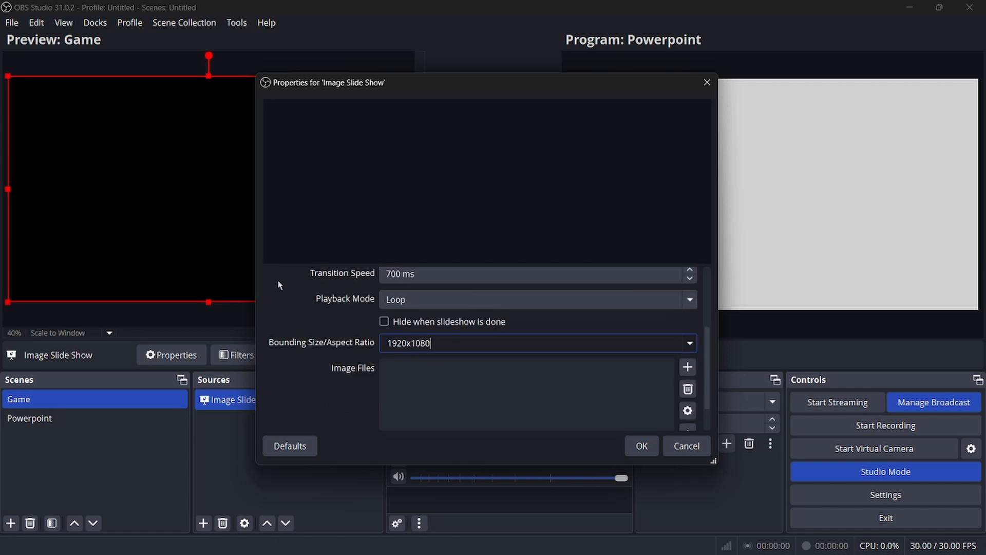
left_click(688, 366)
left_click(723, 376)
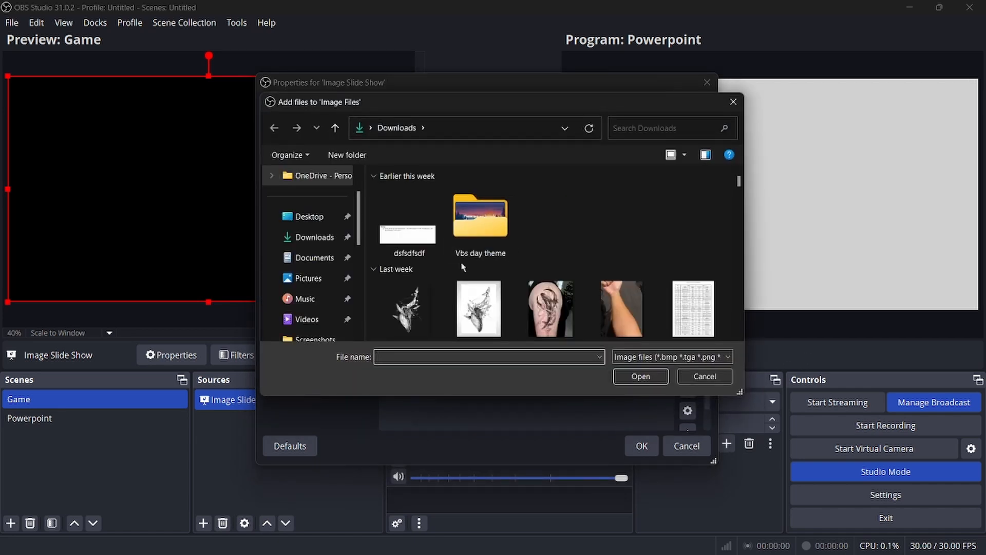
left_click(411, 308)
left_click(487, 293)
left_click(410, 280, "ctrl")
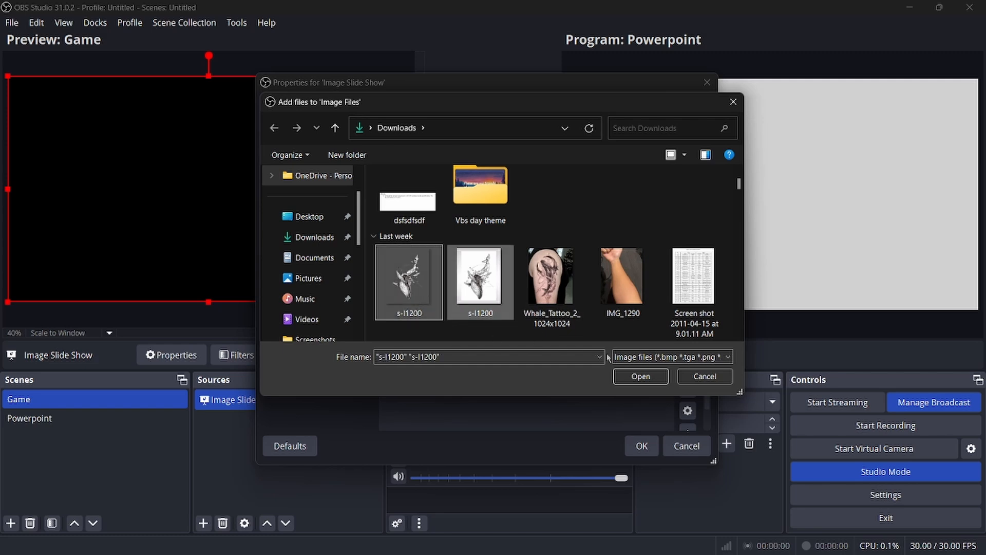
left_click(640, 376)
left_click(642, 446)
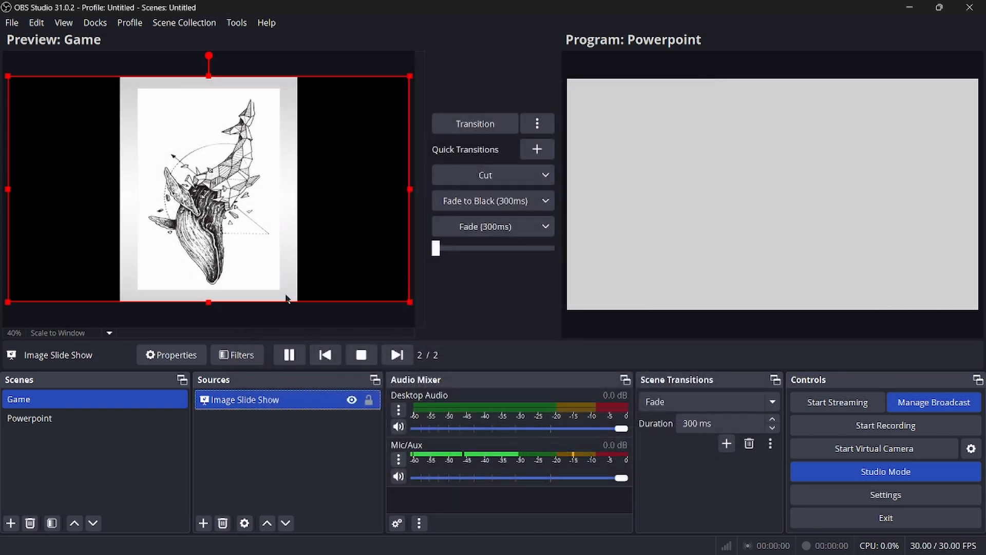
Replace the Game scene's Image Slide Show with a Media Source that plays the local file IMG_2731
left_click(222, 523)
left_click(543, 291)
left_click(204, 523)
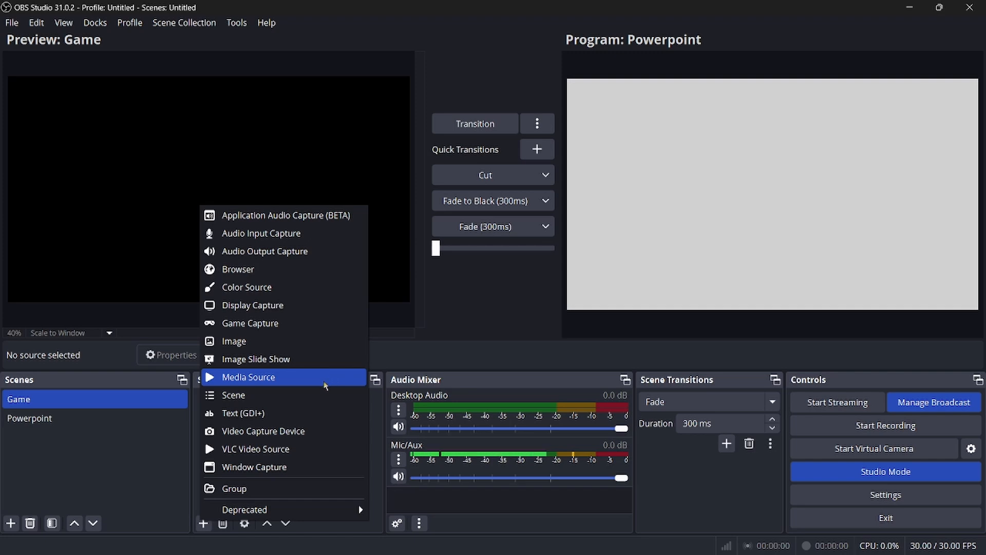
left_click(323, 379)
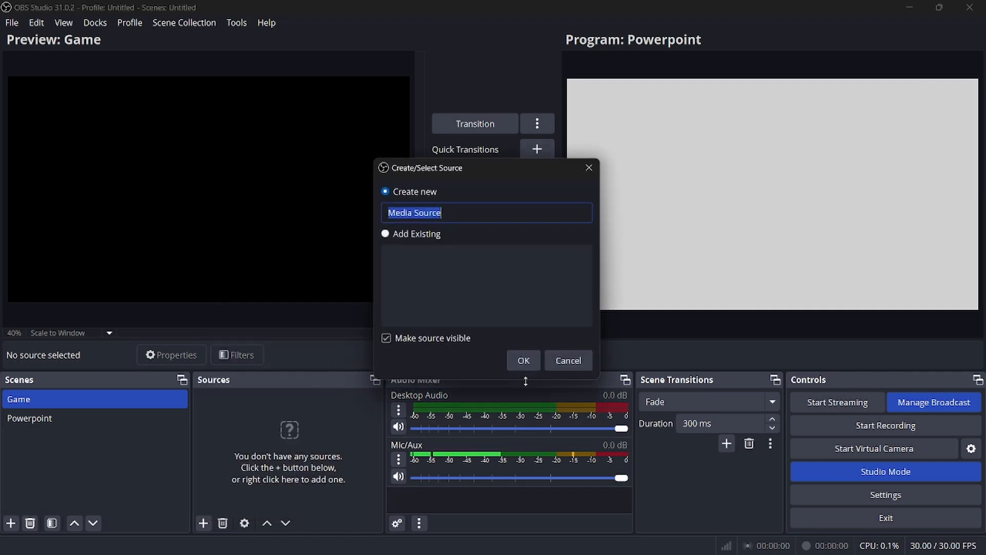
left_click(527, 362)
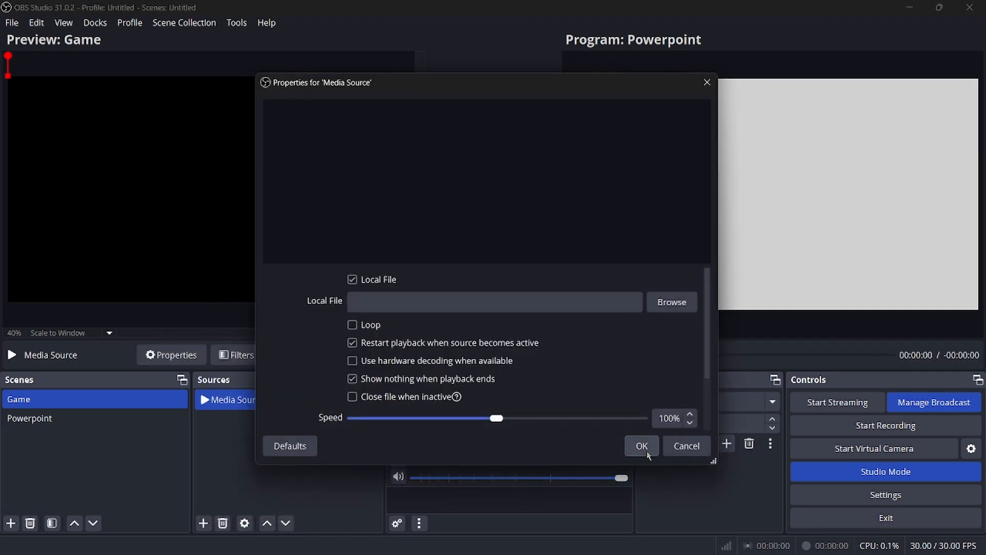
left_click(672, 302)
double_click(524, 226)
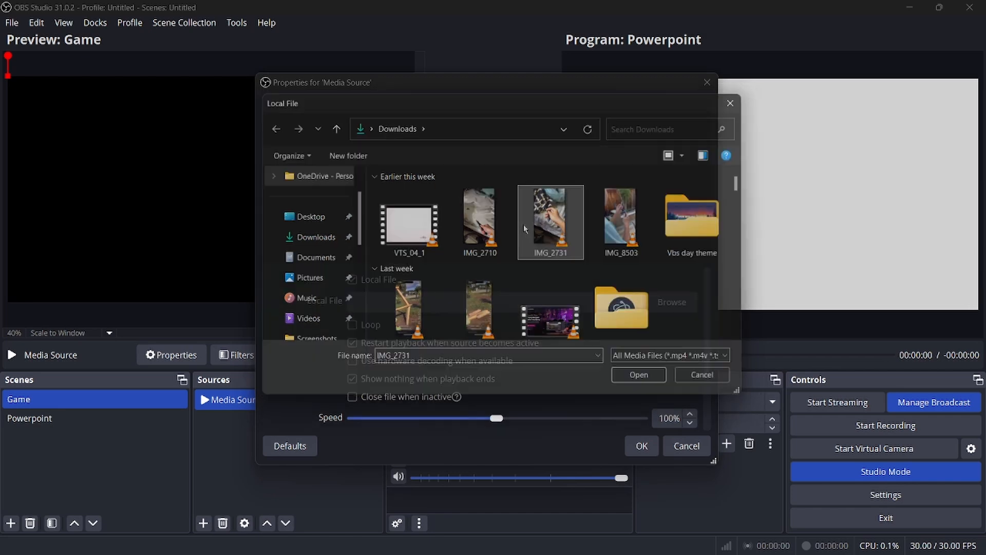
left_click(642, 446)
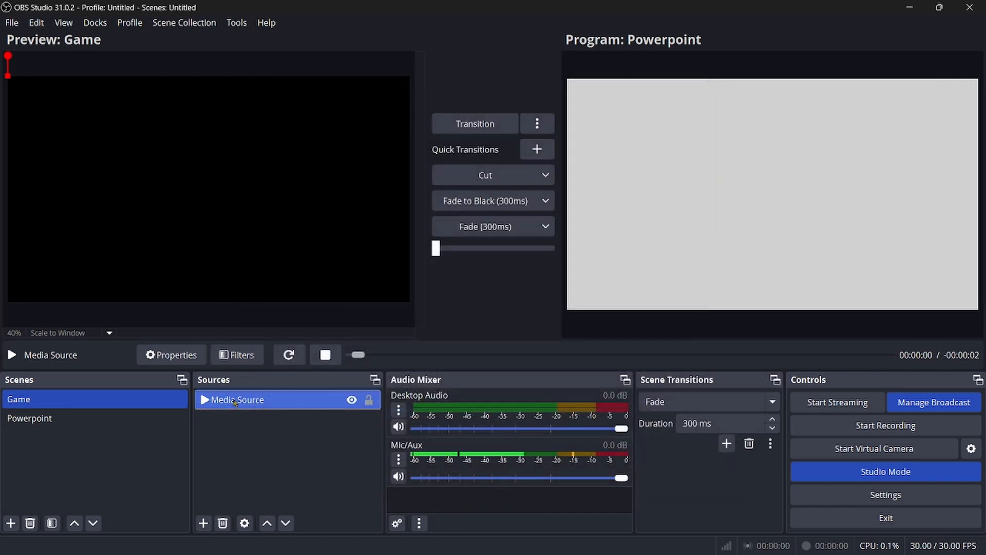
Restart the media clip and transition the Game scene to the program output
left_click(288, 360)
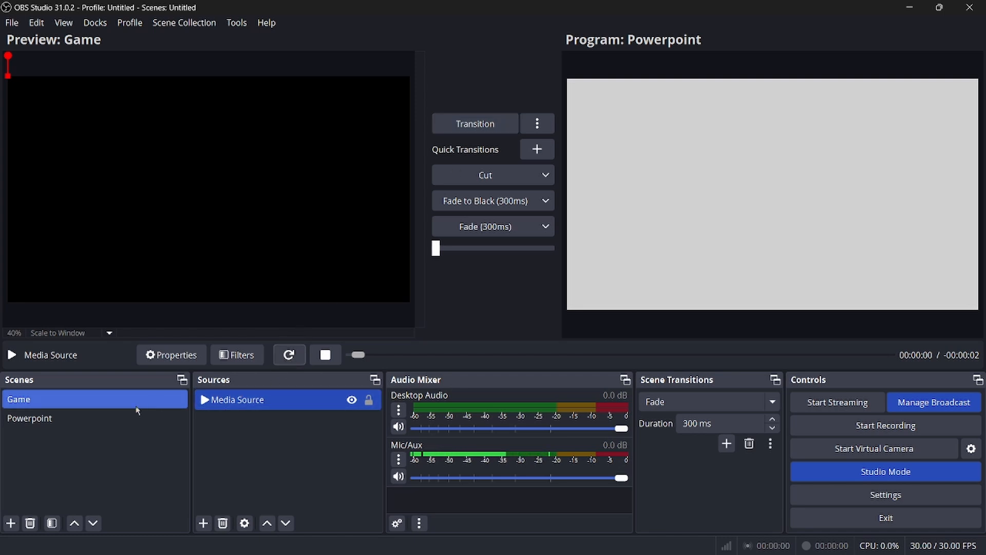
left_click(447, 128)
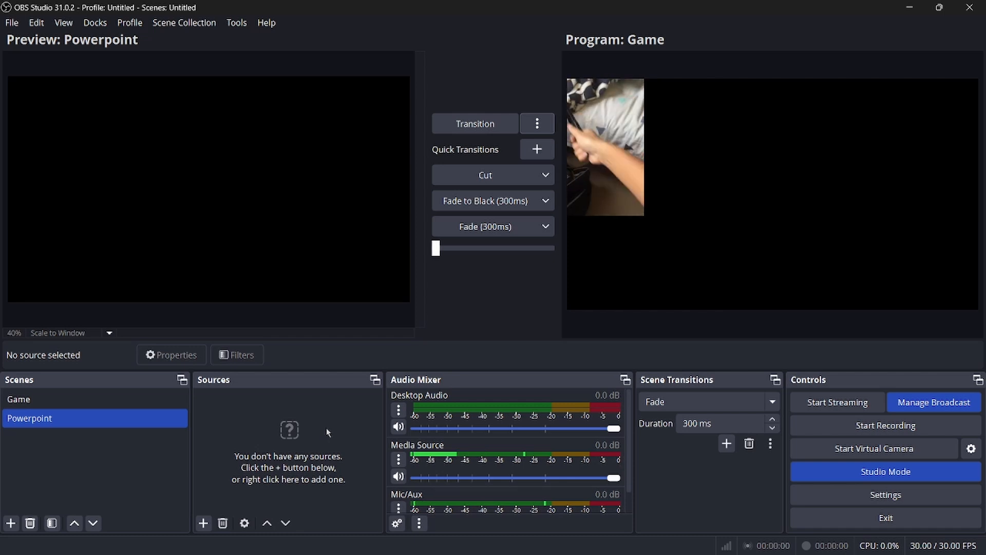
Replace the Game scene's Media Source with a new Text (GDI+) source under its default name
left_click(76, 401)
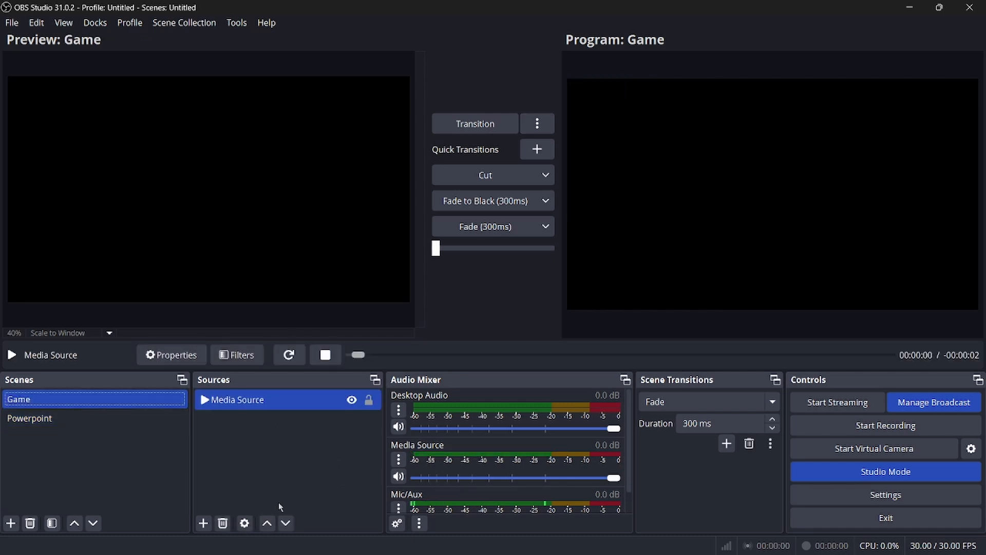
left_click(223, 523)
left_click(539, 291)
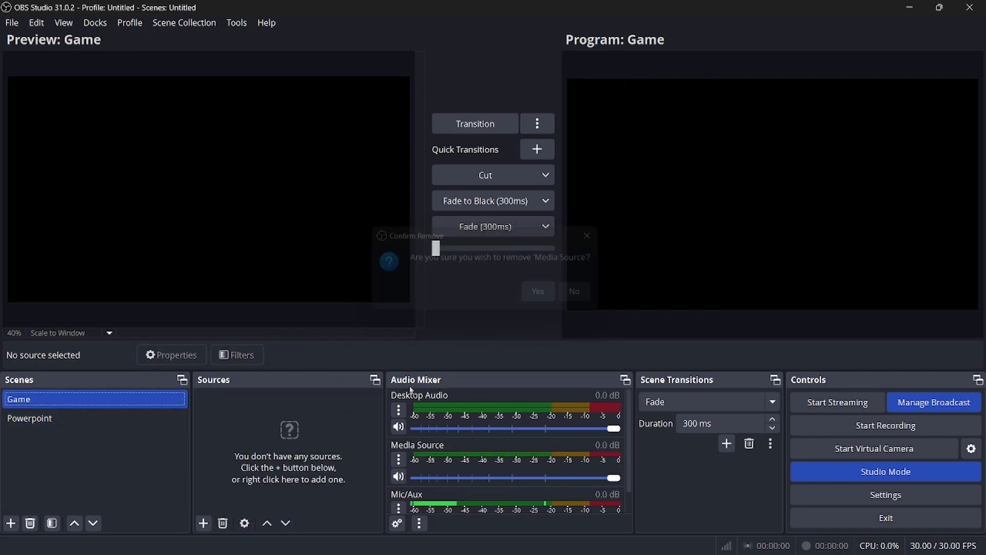
left_click(204, 523)
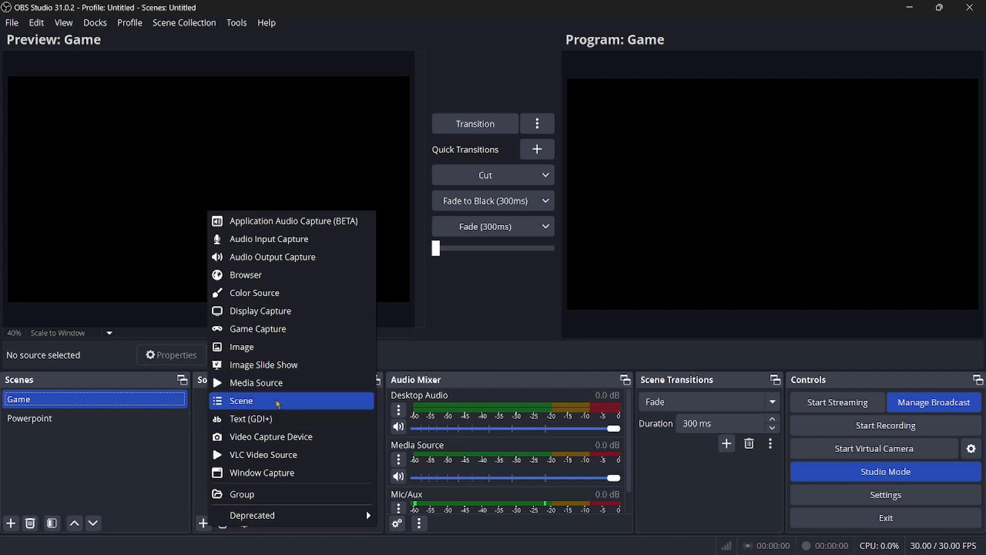
left_click(276, 426)
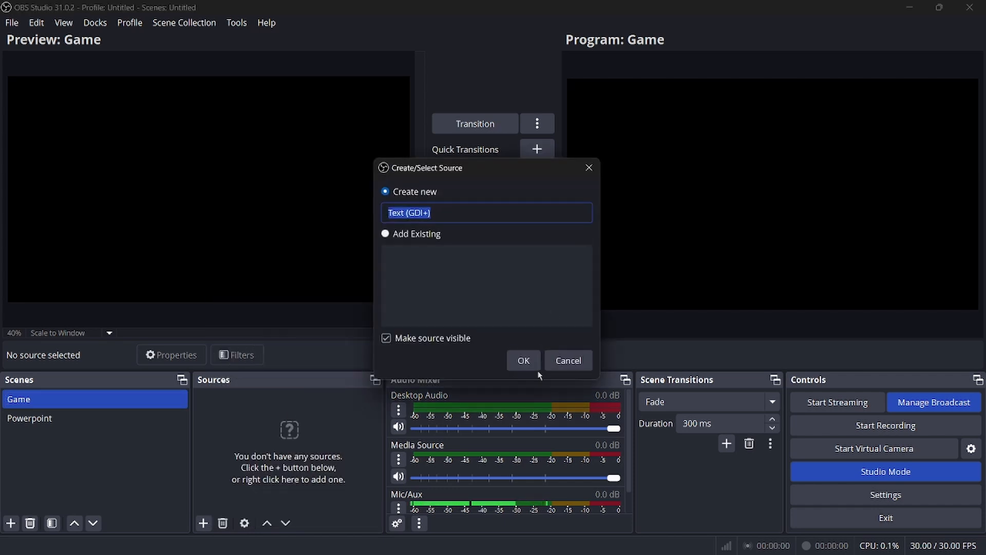
left_click(524, 360)
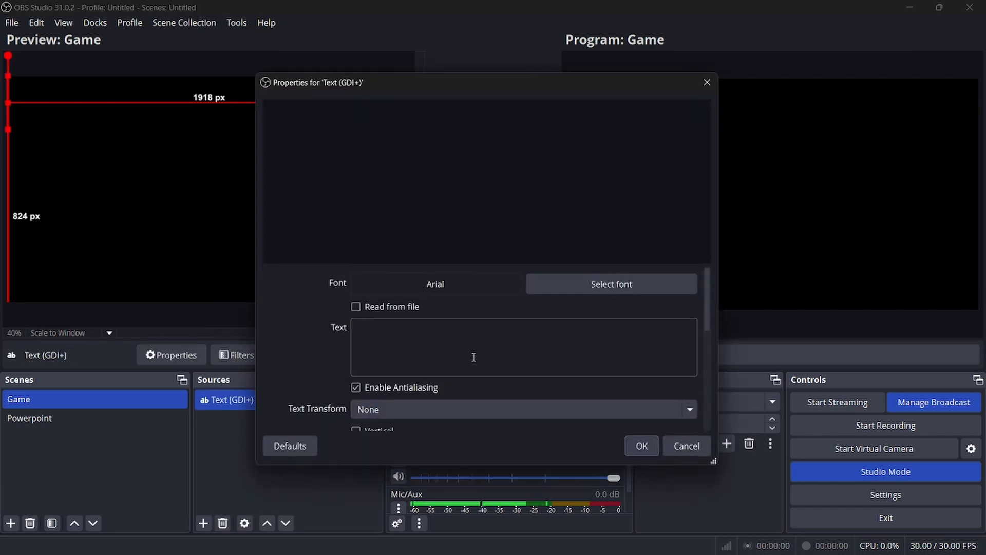
Review the text source's available fonts and styling options, keeping Arial and accepting the properties
left_click(609, 284)
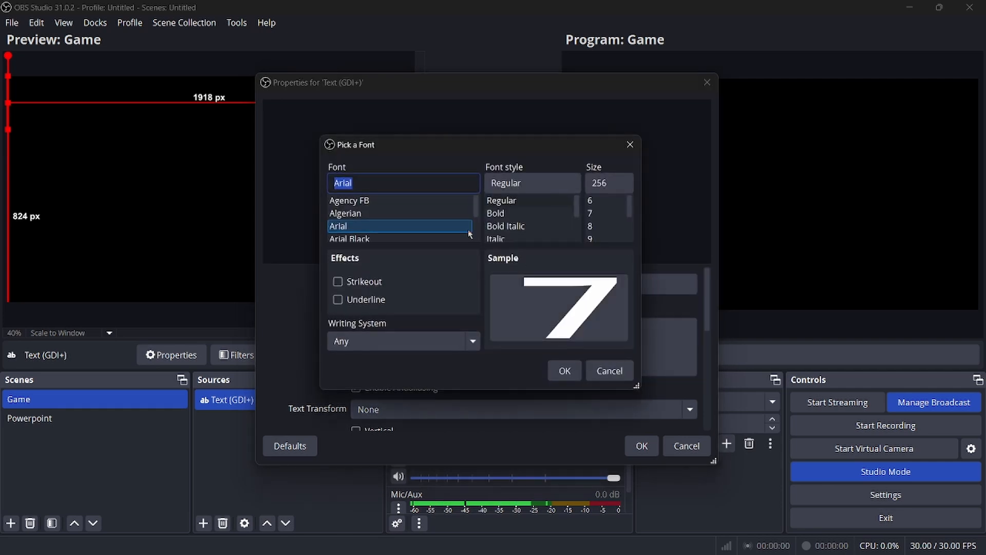
scroll(393, 221, "down", 6)
scroll(393, 216, "down", 20)
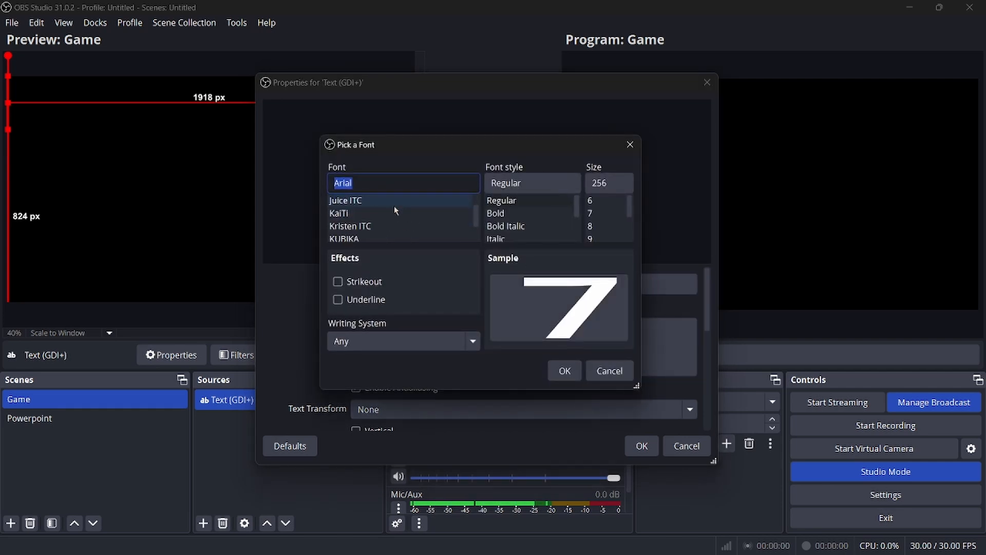
scroll(395, 209, "down", 20)
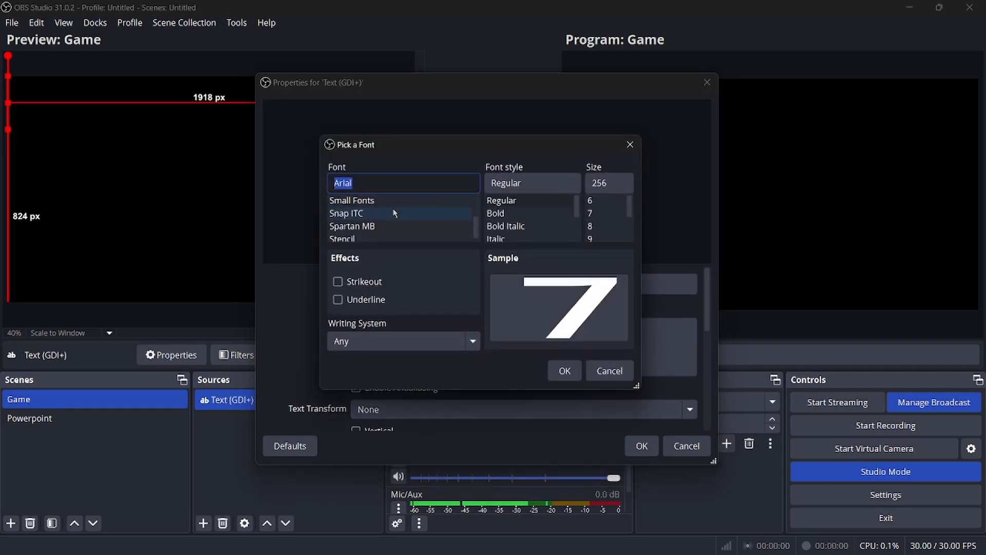
left_click(567, 372)
scroll(497, 362, "down", 5)
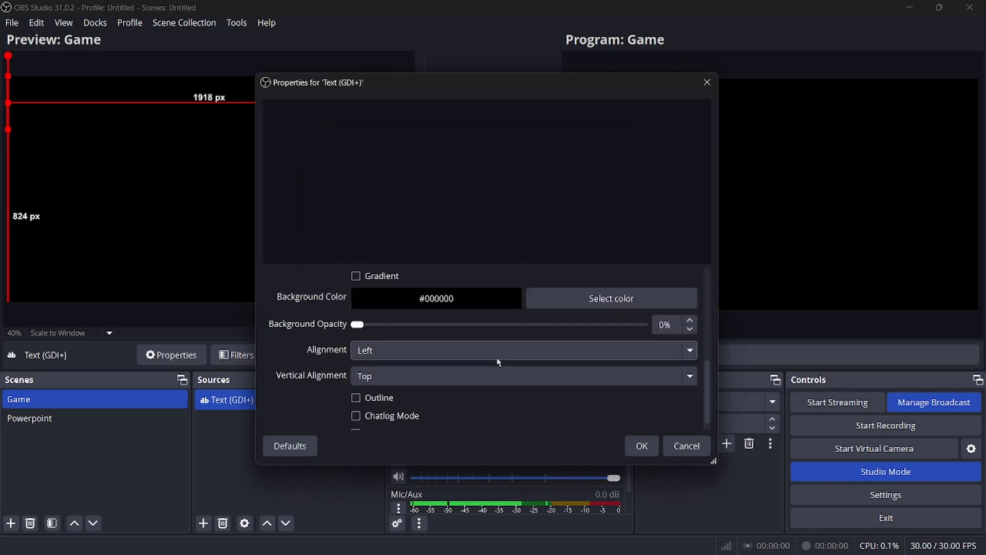
left_click(641, 445)
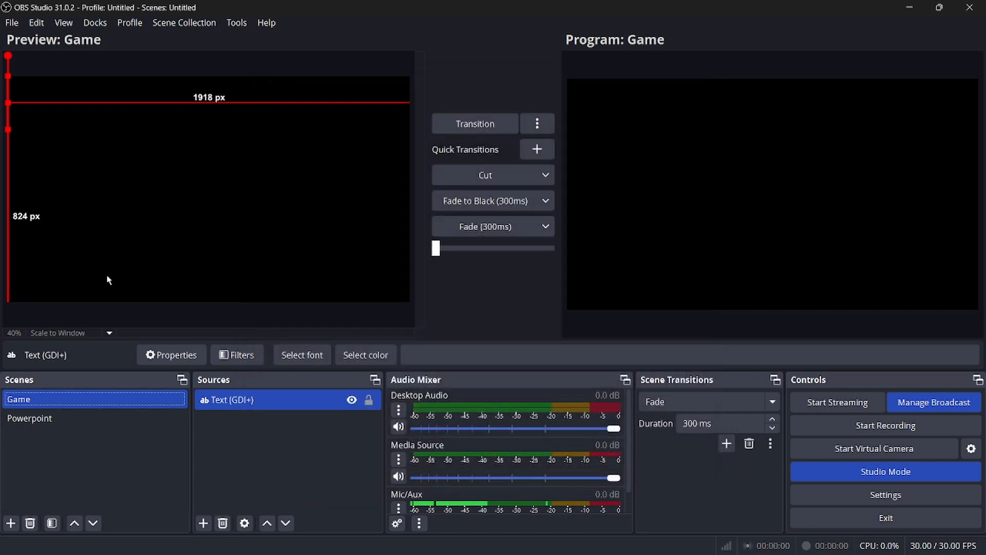
Replace the Text (GDI+) source in the Game scene with a new Video Capture Device source
left_click(222, 522)
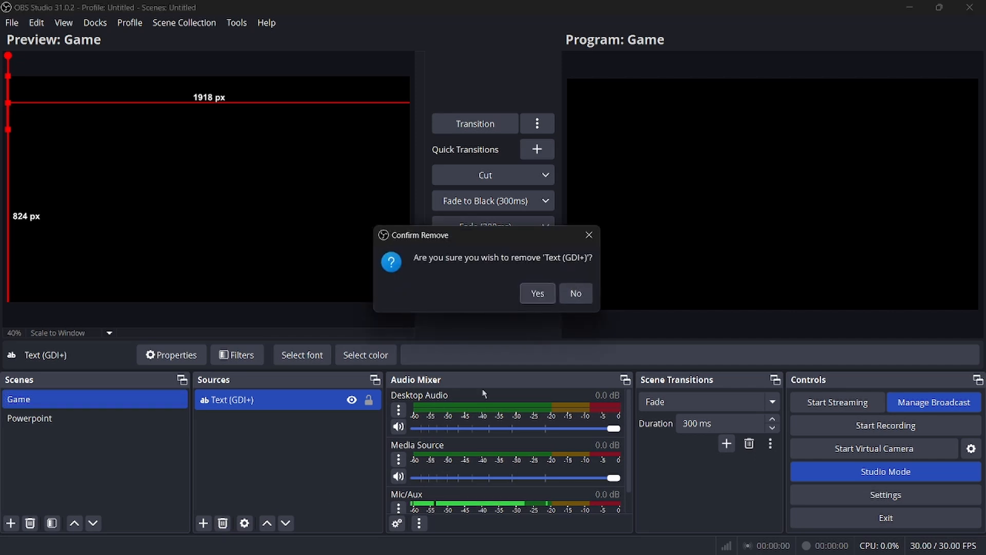
left_click(537, 293)
left_click(203, 523)
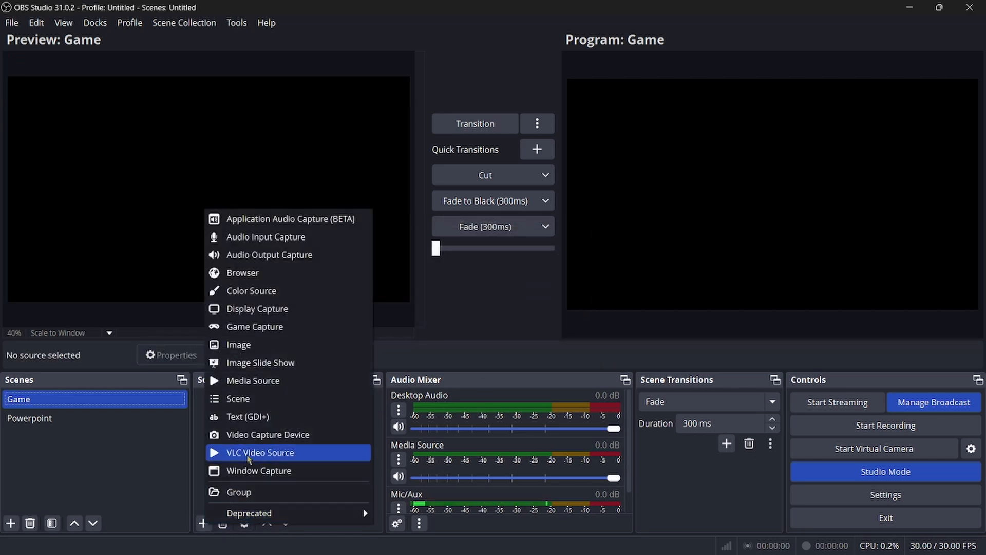
left_click(313, 434)
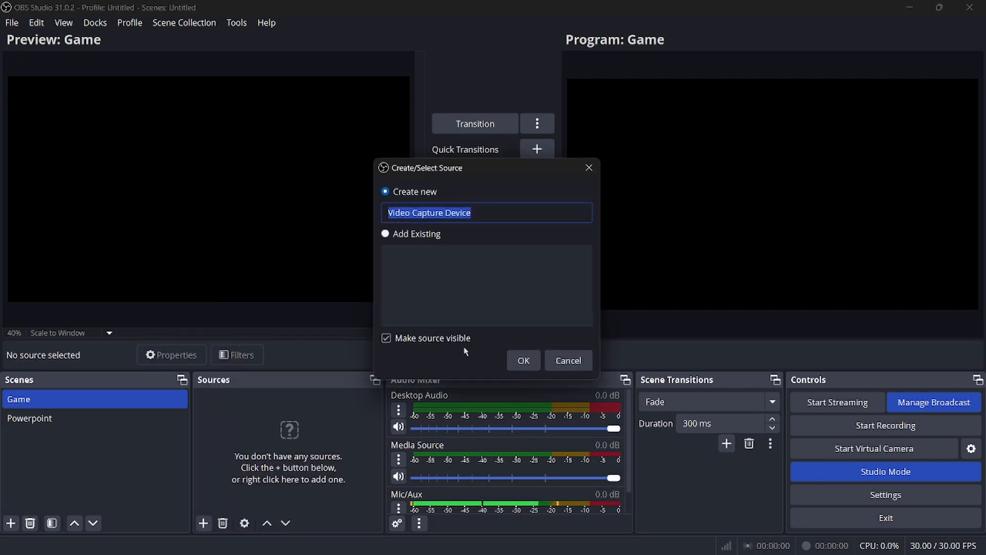
left_click(534, 361)
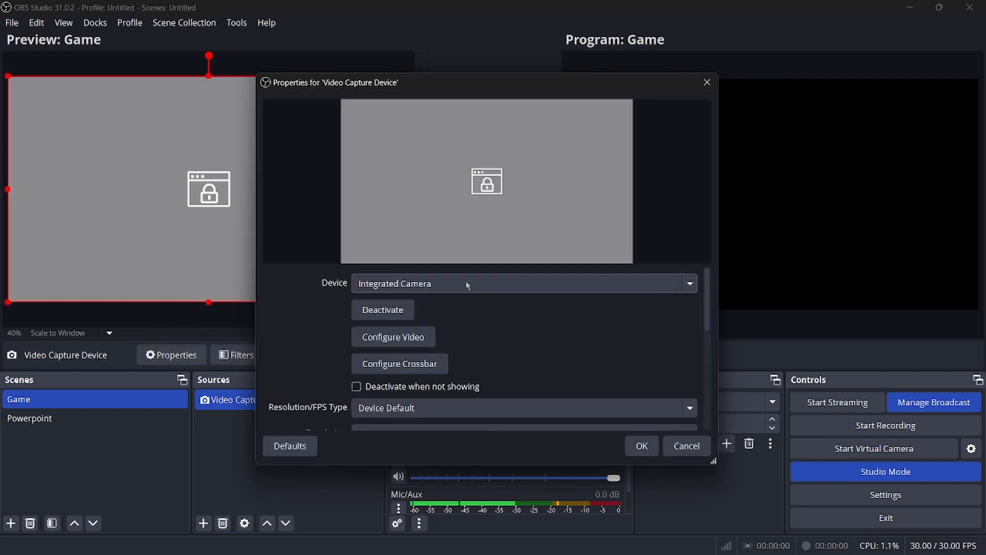
Review the devices offered for the Video Capture Device, keep Integrated Camera, and save the properties
left_click(468, 285)
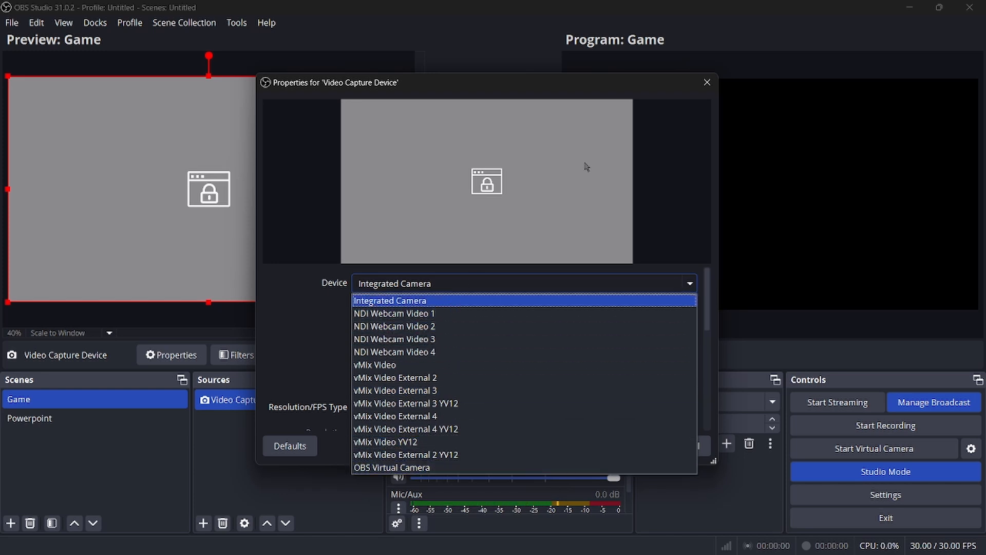
left_click(707, 82)
left_click(707, 82)
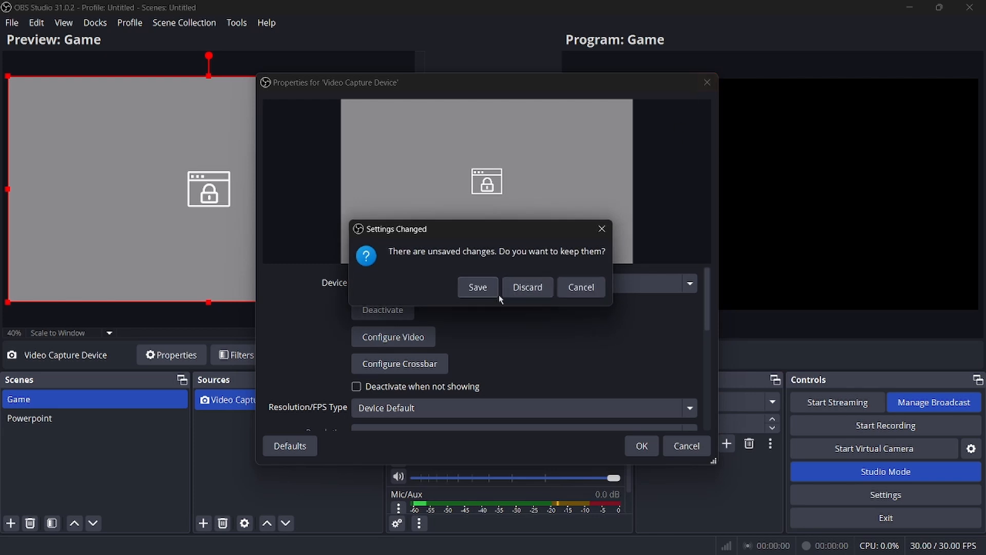
left_click(482, 294)
Replace the Video Capture Device in the Game scene with a new Window Capture source
left_click(223, 523)
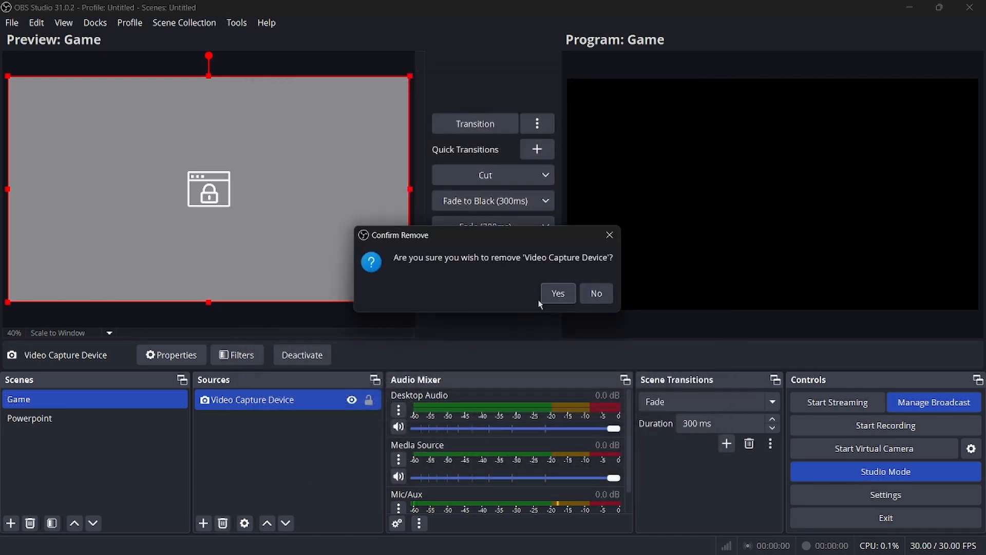
key("Return")
left_click(204, 522)
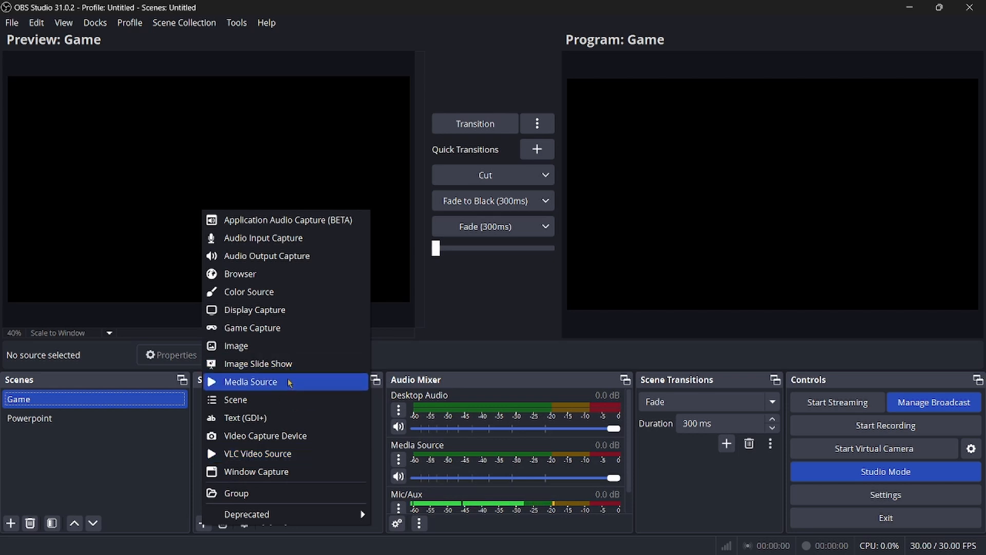
left_click(298, 471)
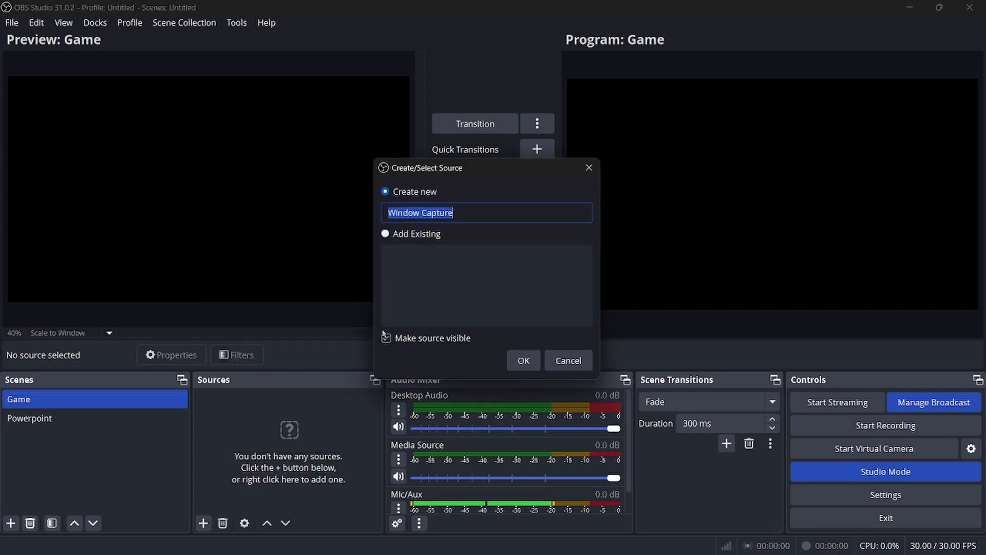
left_click(528, 360)
Try capturing the "[brave.exe]: YouTube - Brave" window, review the other window choices, and discard the property changes
left_click(417, 284)
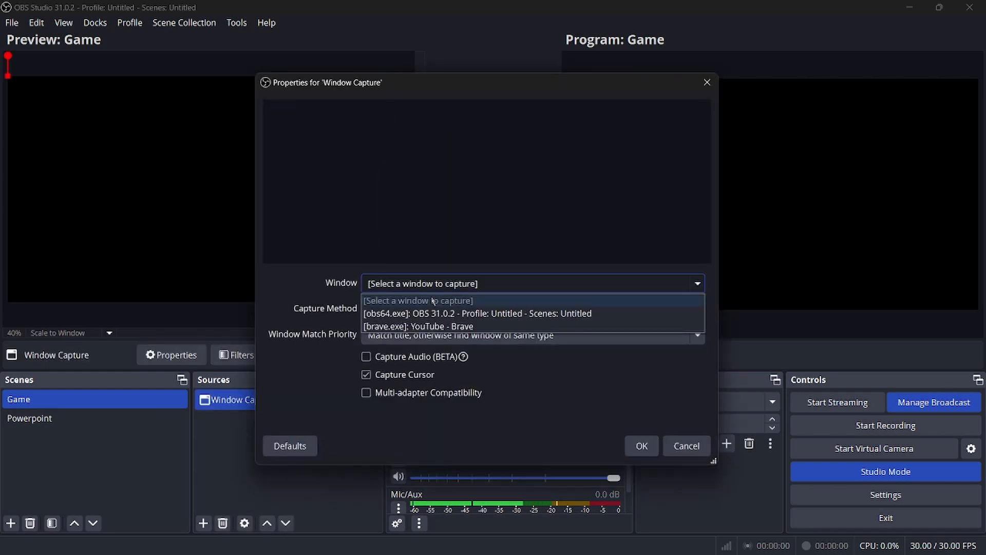
left_click(439, 326)
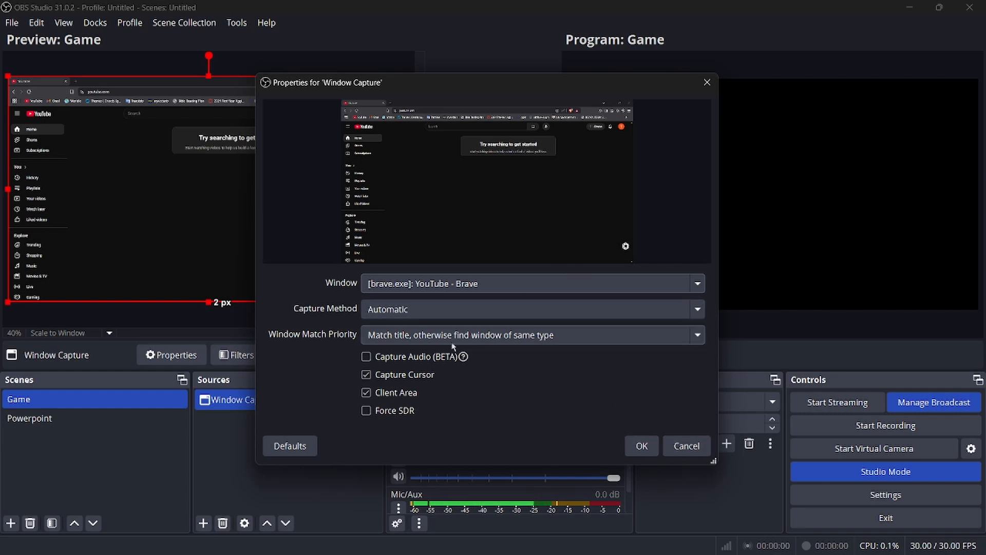
left_click(441, 289)
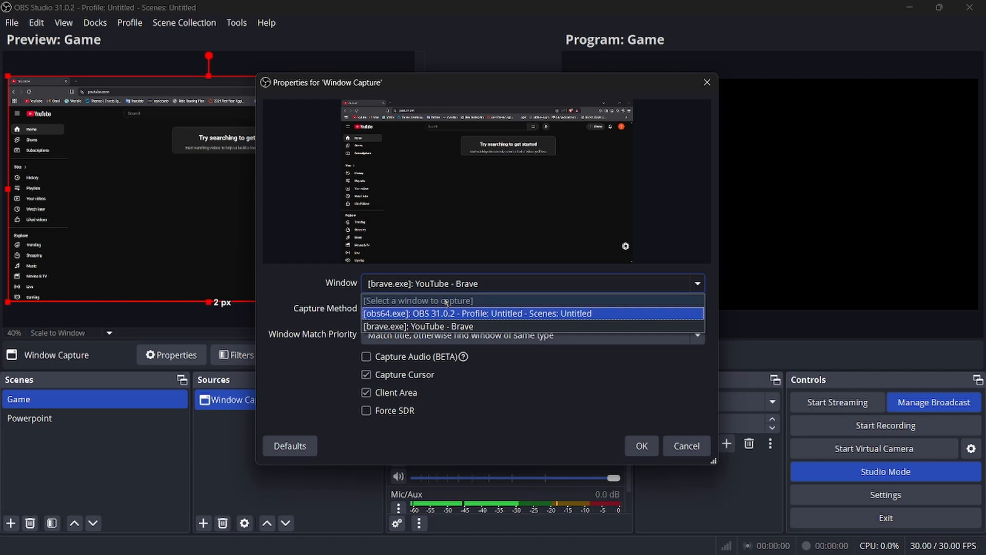
left_click(678, 443)
Replace the Window Capture source in the Game scene with a new Display Capture source
left_click(223, 523)
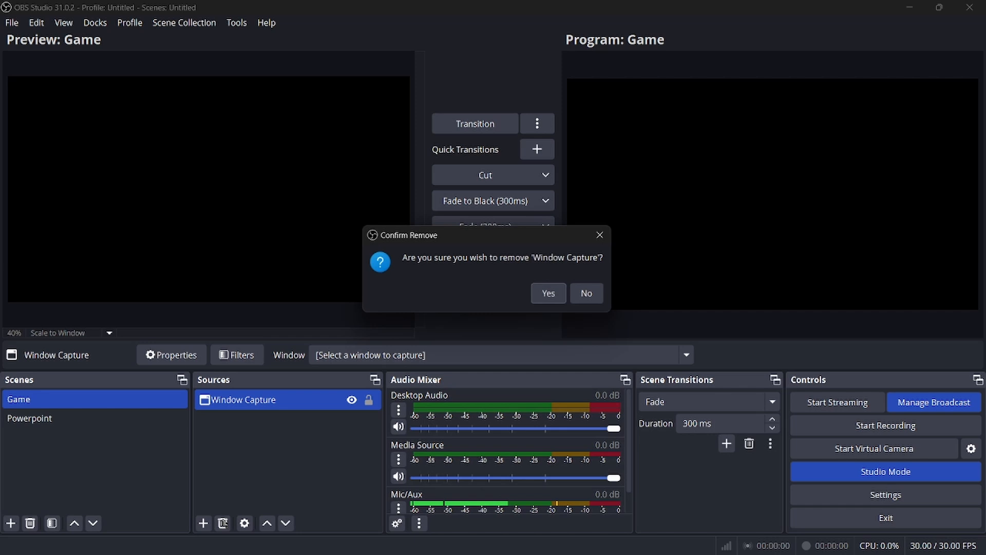
left_click(548, 292)
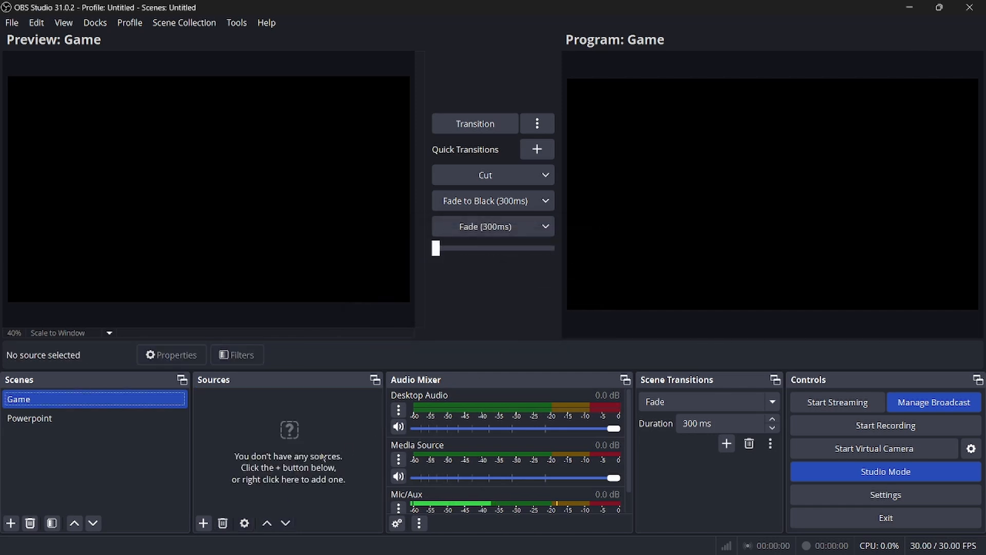
left_click(204, 523)
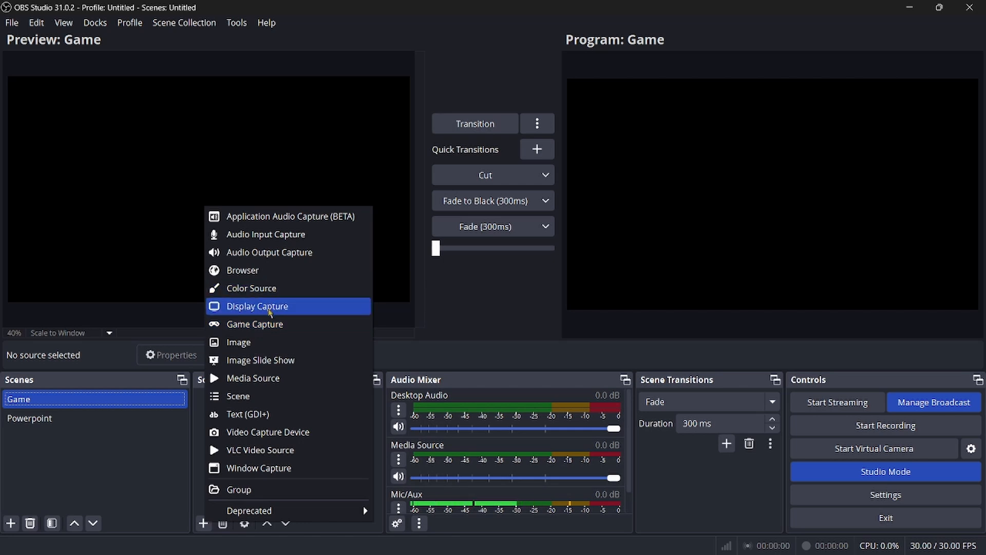
left_click(270, 311)
left_click(529, 361)
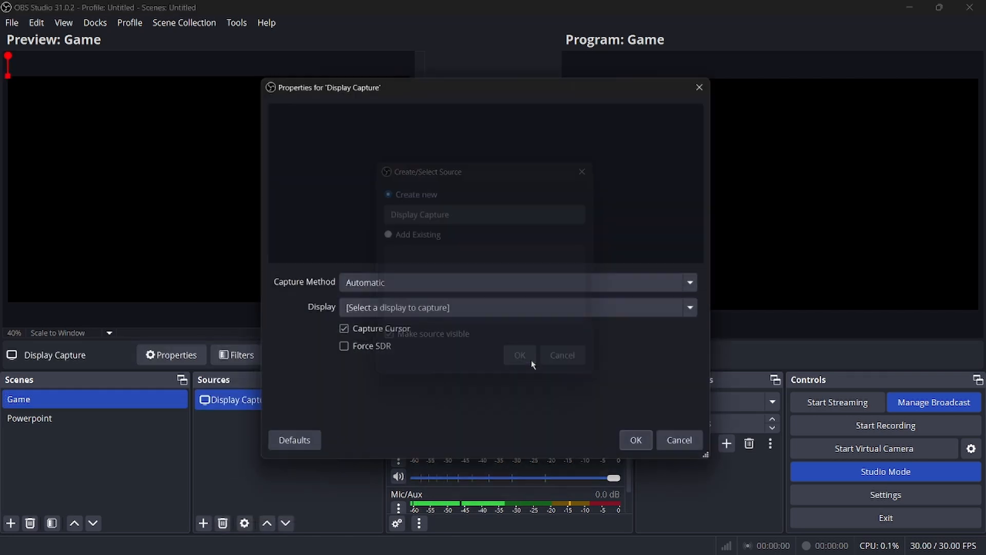
Review the capture methods offered for the Display Capture, keep Automatic, and discard the property changes
left_click(501, 284)
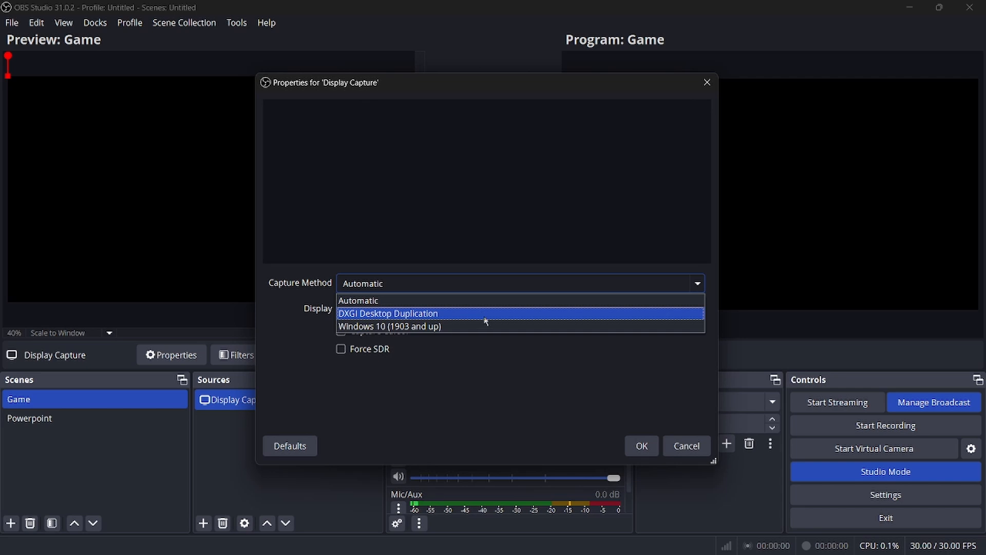
left_click(497, 302)
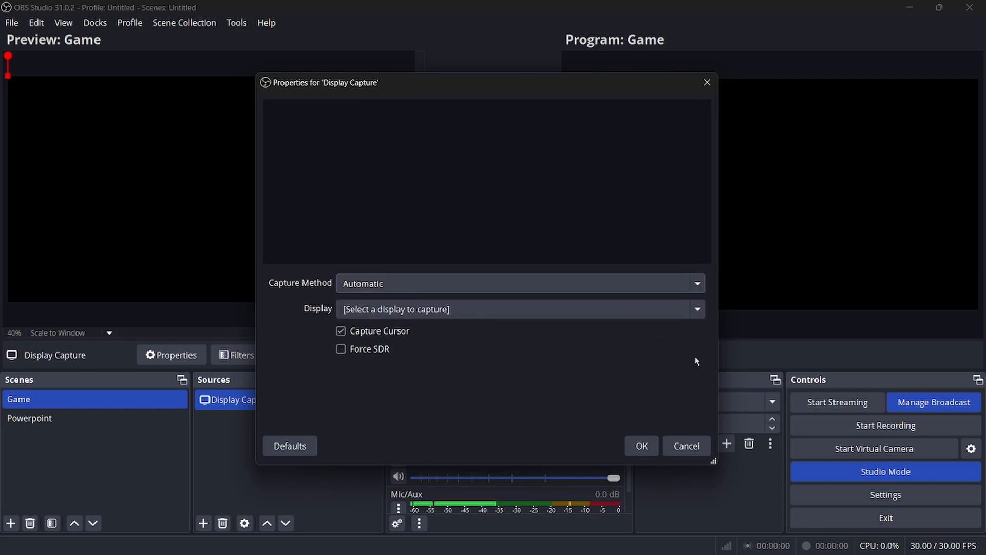
left_click(686, 445)
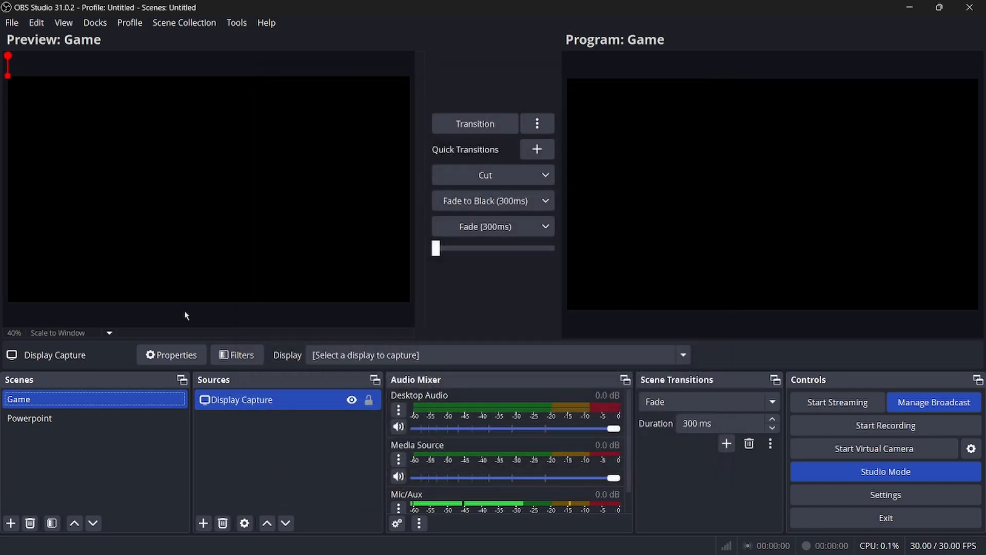
Set the Display Capture to record the "TYPEC: 1920x1080 @ 1920,0" display and save its properties
double_click(247, 403)
left_click(424, 310)
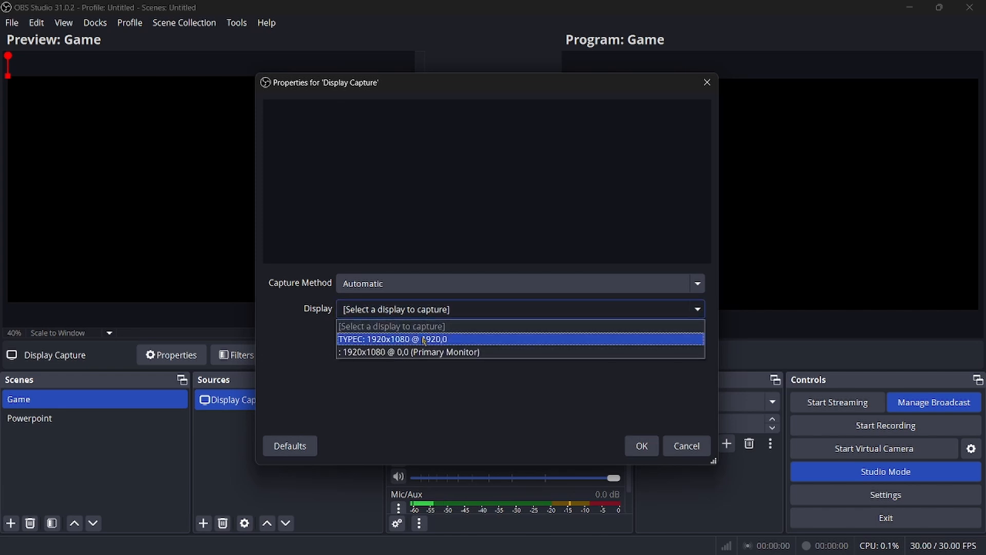
left_click(424, 339)
left_click(642, 445)
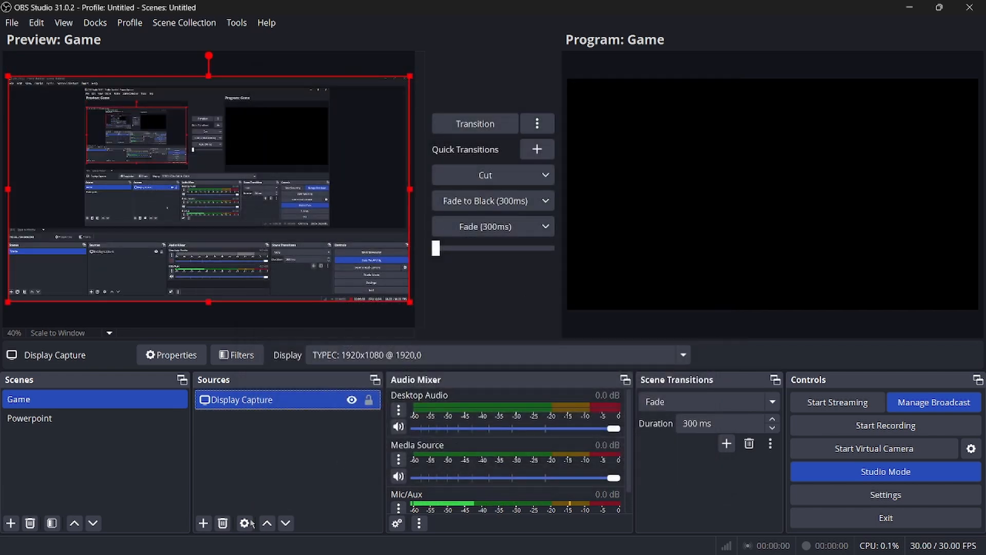
Add an Integrated Camera Video Capture Device to the Game scene as a small overlay in the canvas's lower-left corner, about 793 px below the top
left_click(209, 526)
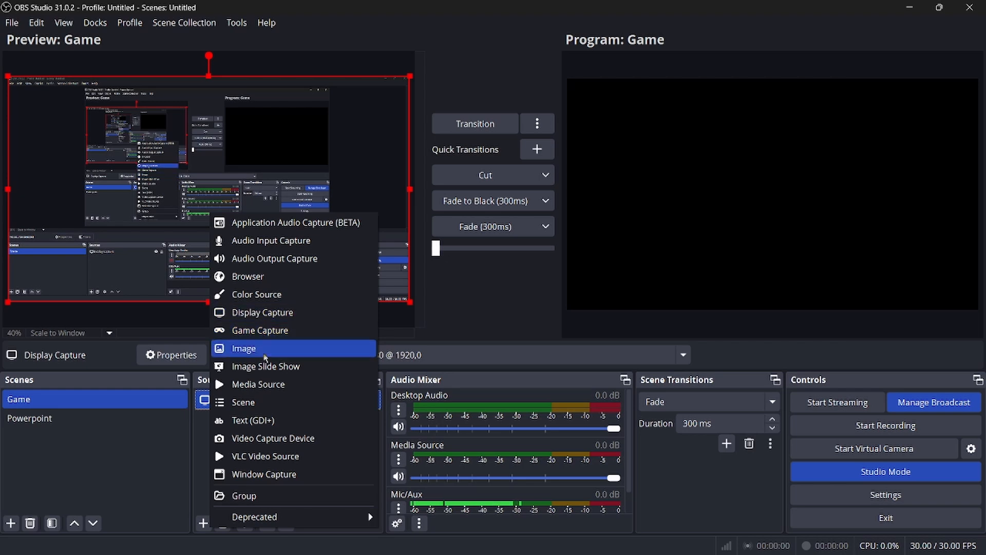
left_click(276, 439)
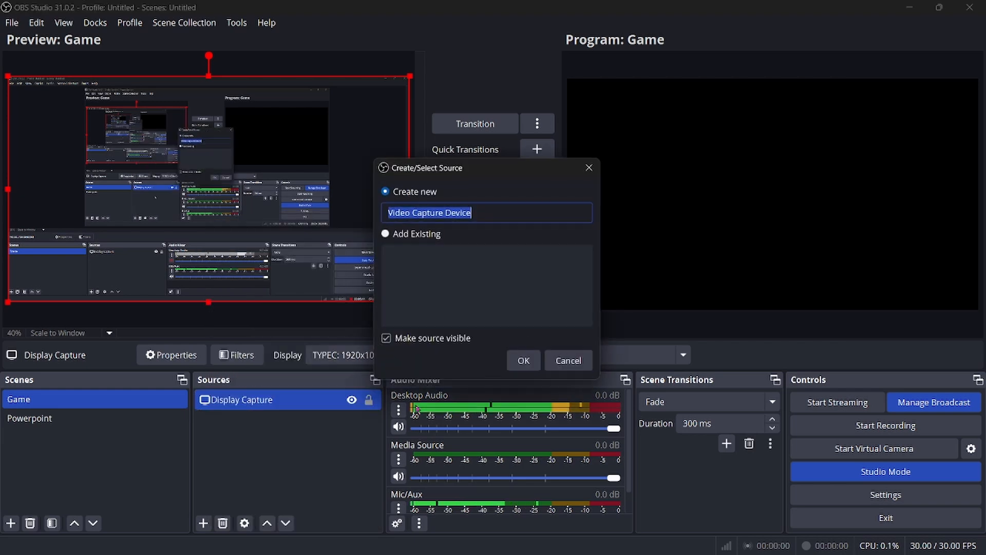
left_click(521, 358)
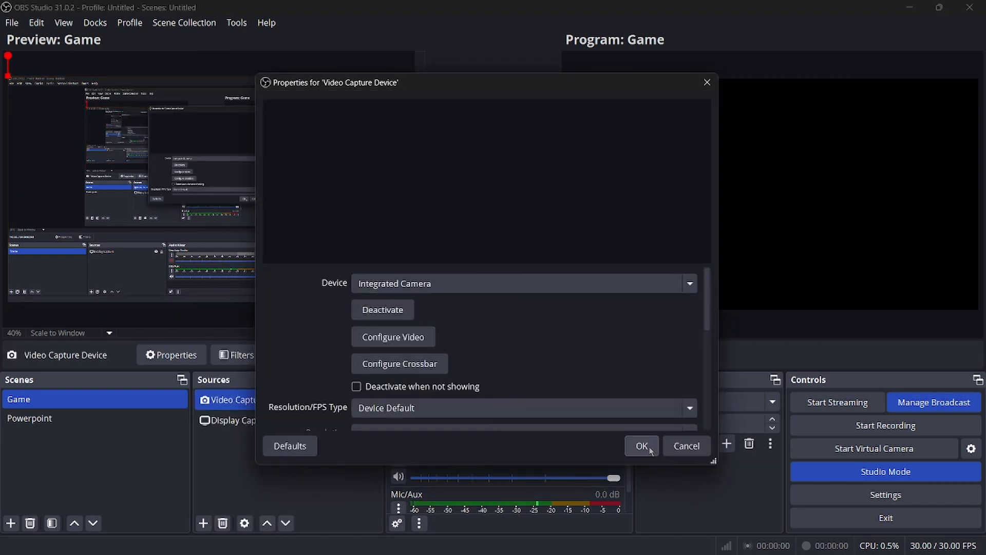
left_click(649, 449)
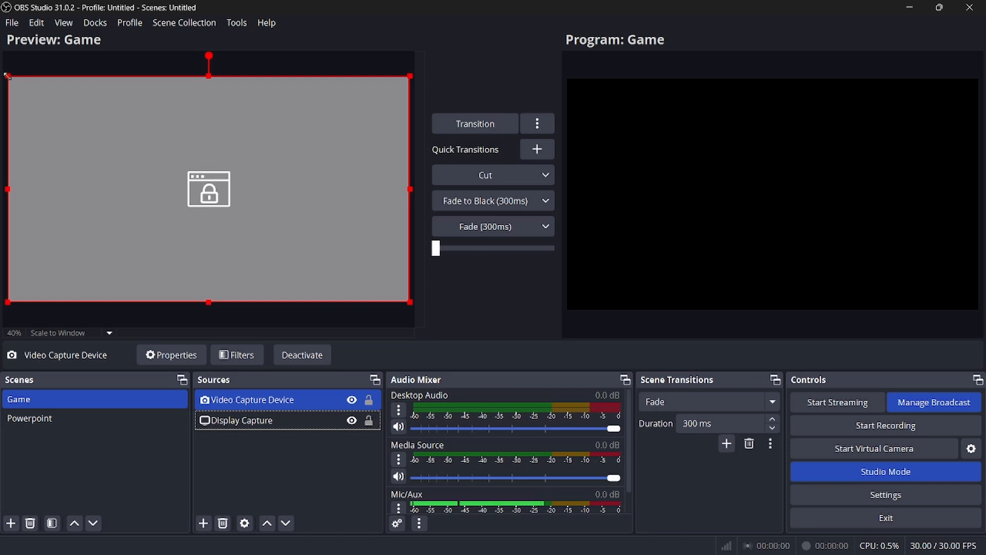
left_click_drag(7, 76, 303, 243)
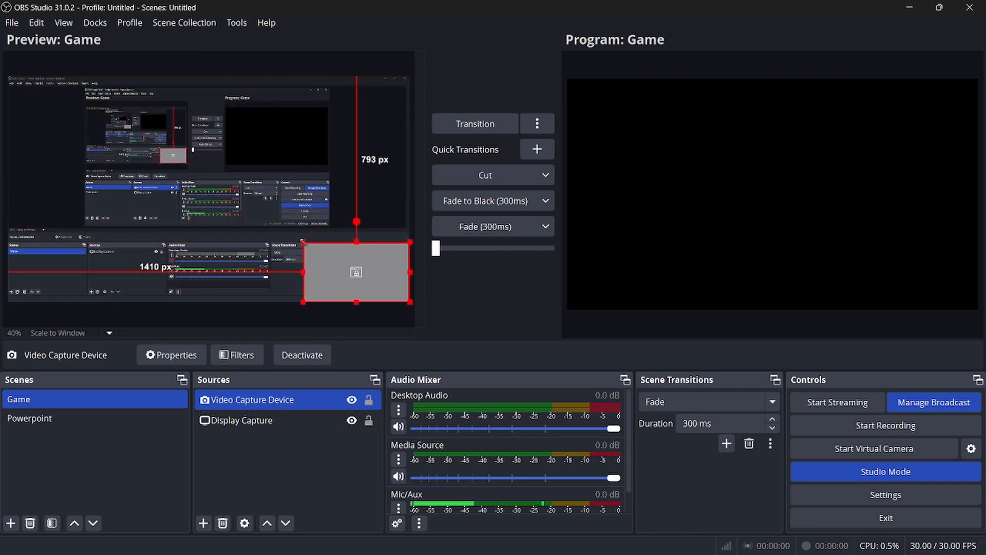
left_click_drag(361, 286, 70, 286)
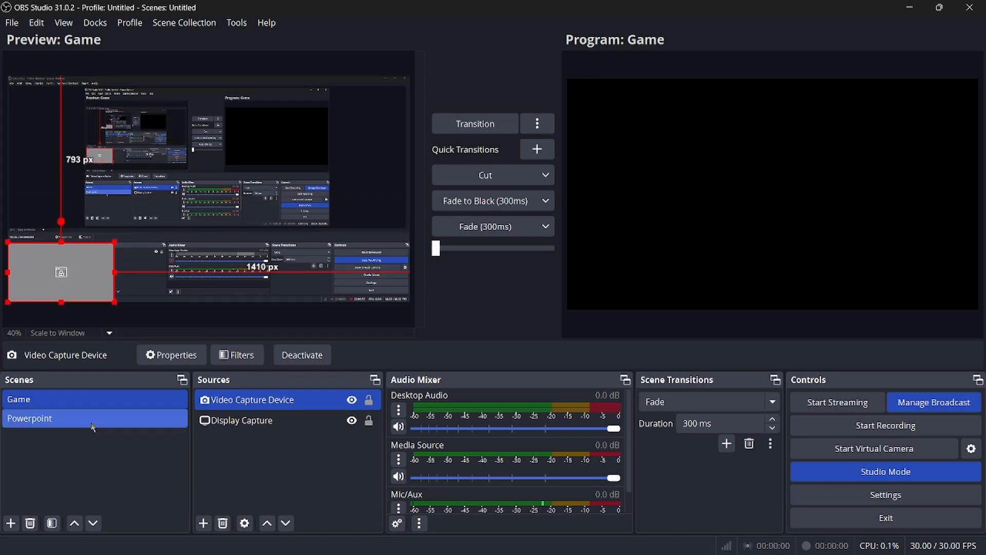
Duplicate the Game scene as "Game 2" and select the new scene for the preview
right_click(88, 407)
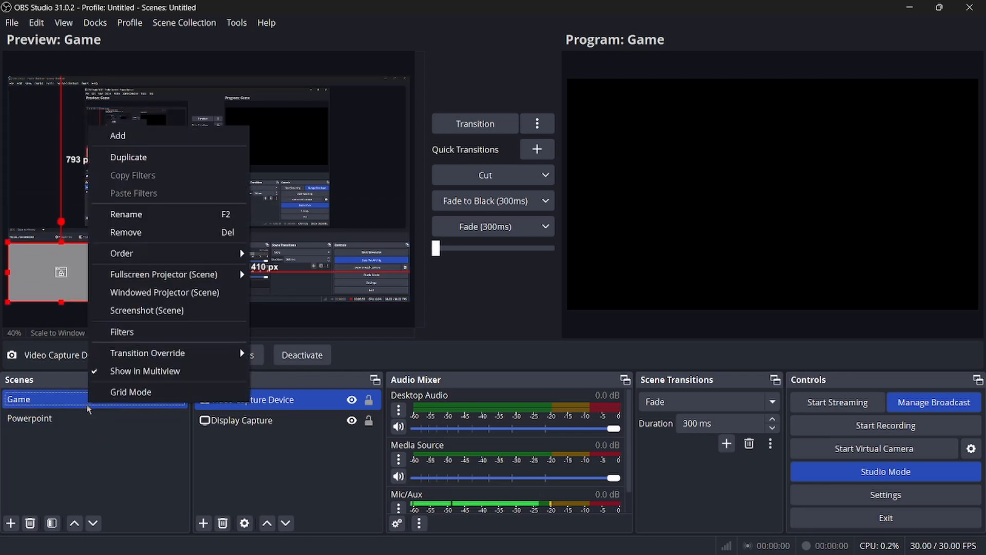
left_click(118, 135)
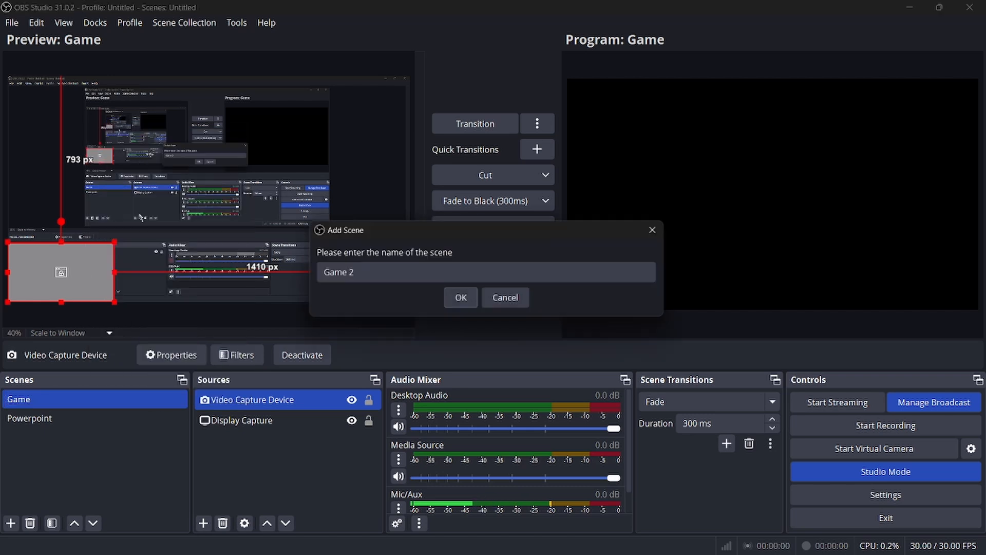
left_click(460, 298)
left_click(100, 400)
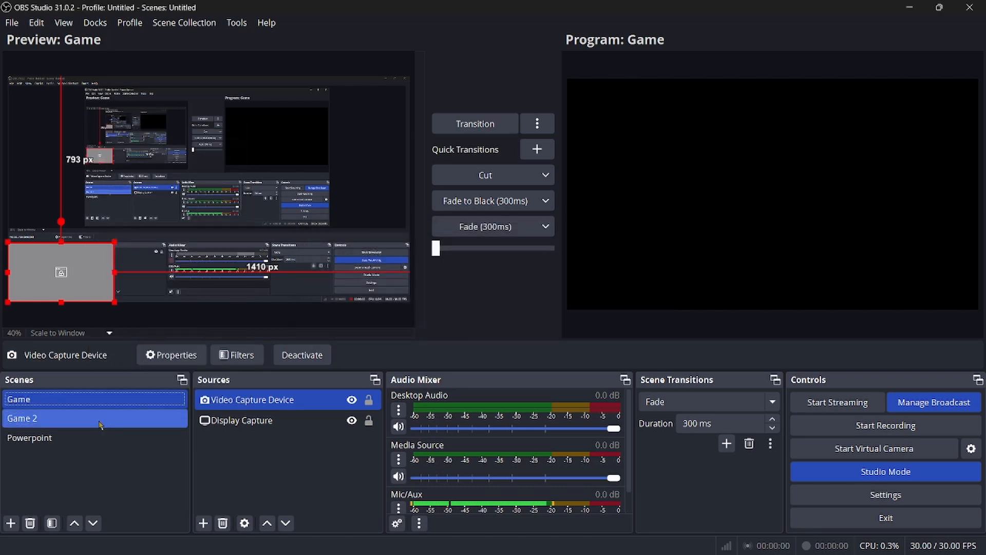
left_click(100, 423)
Add a new Text (GDI+) source reading "Hello" to the Game 2 scene and place it near the canvas centre
left_click(203, 523)
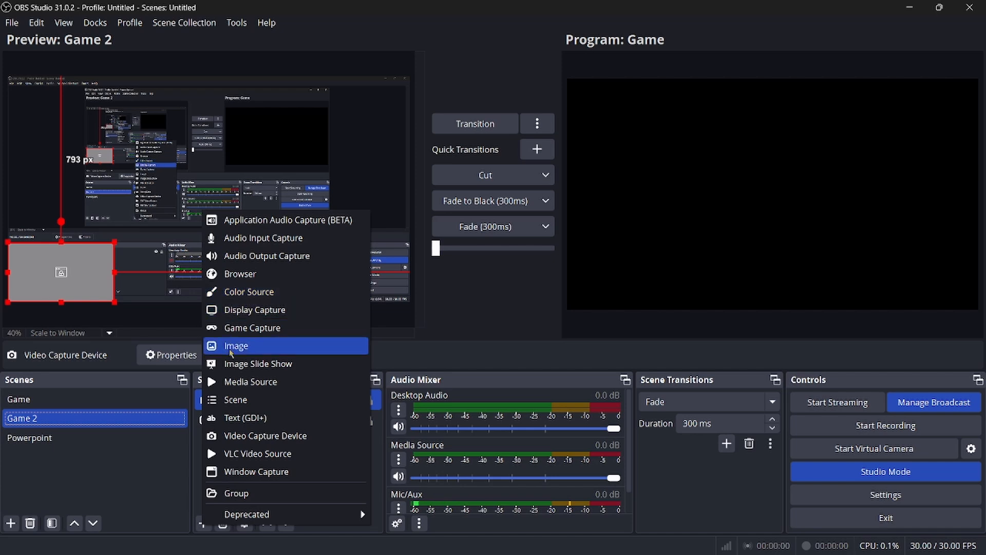
left_click(245, 417)
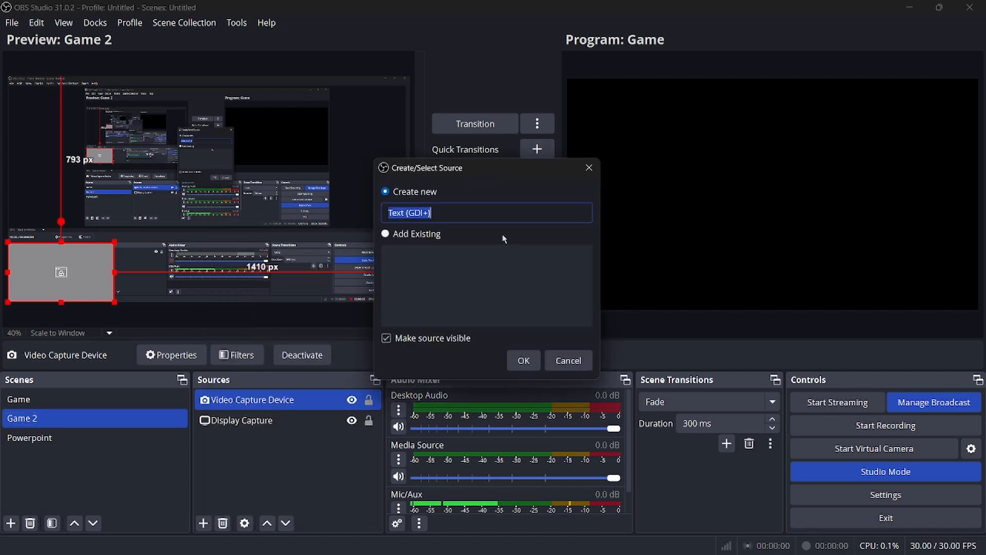
left_click(521, 359)
left_click(462, 354)
type("Hello")
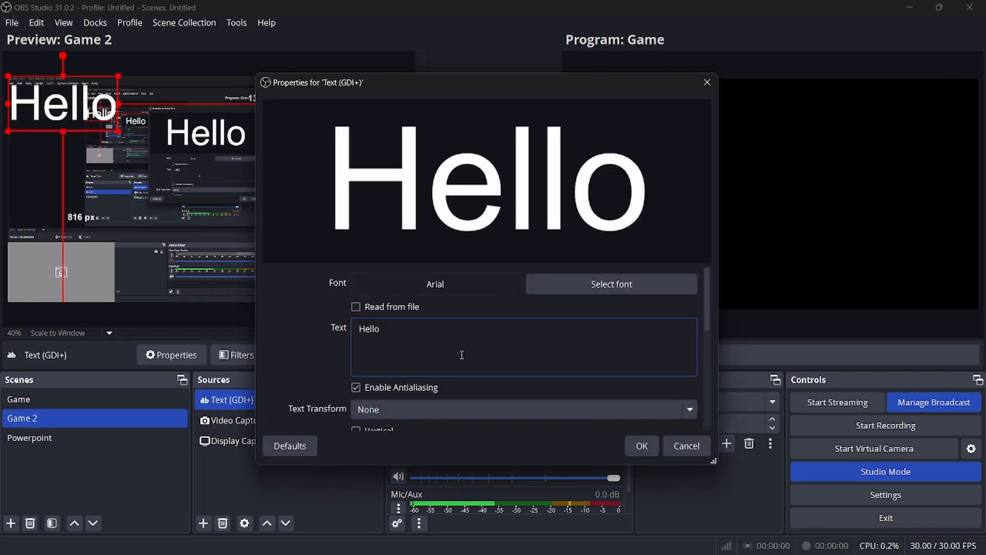
left_click(641, 446)
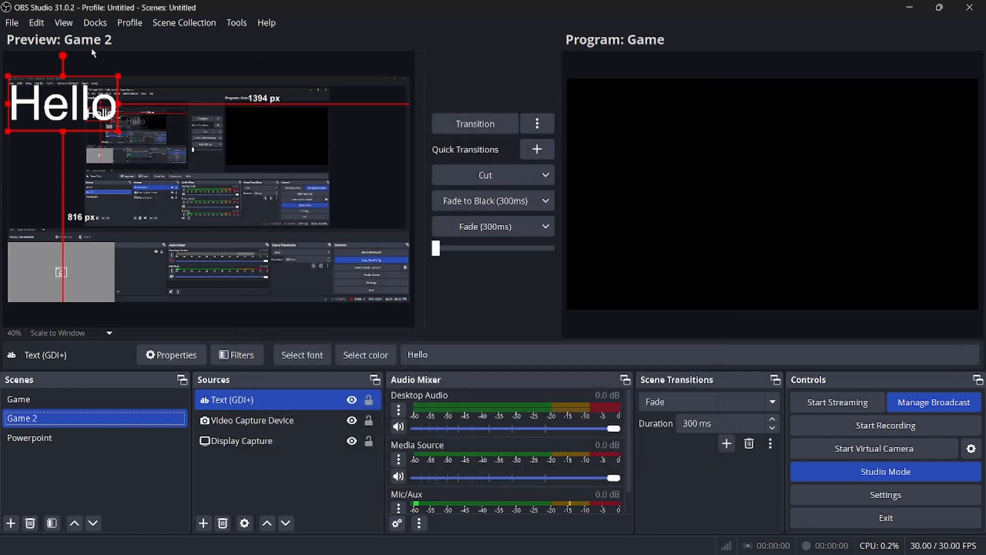
left_click_drag(73, 105, 223, 191)
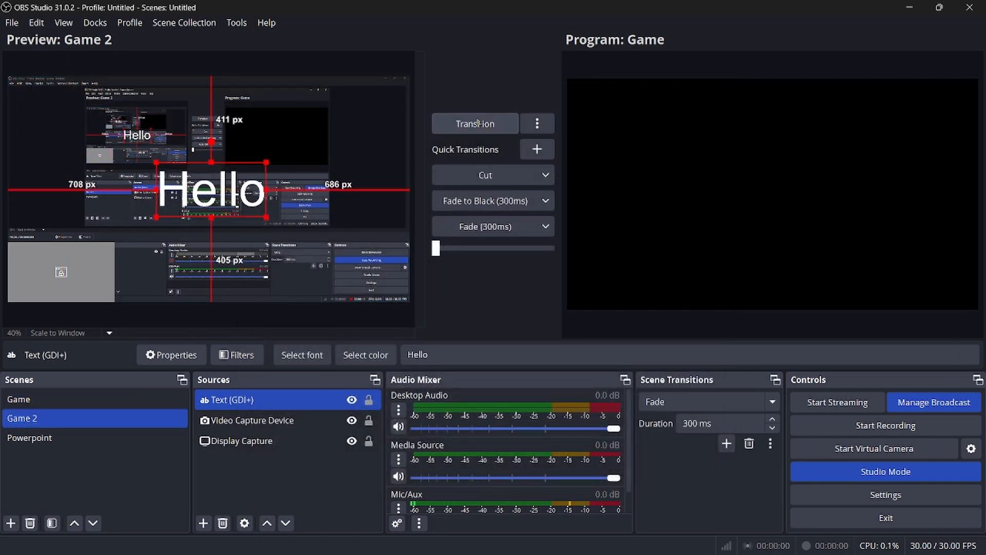
Transition the Game scene to the program output, followed by the Game 2 scene
left_click(18, 399)
left_click(475, 124)
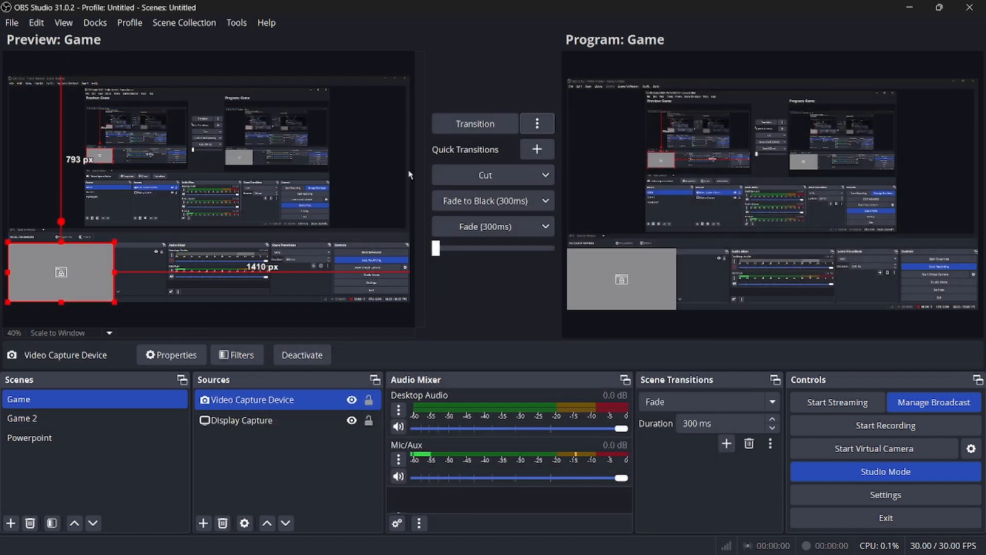
left_click(79, 425)
left_click(475, 124)
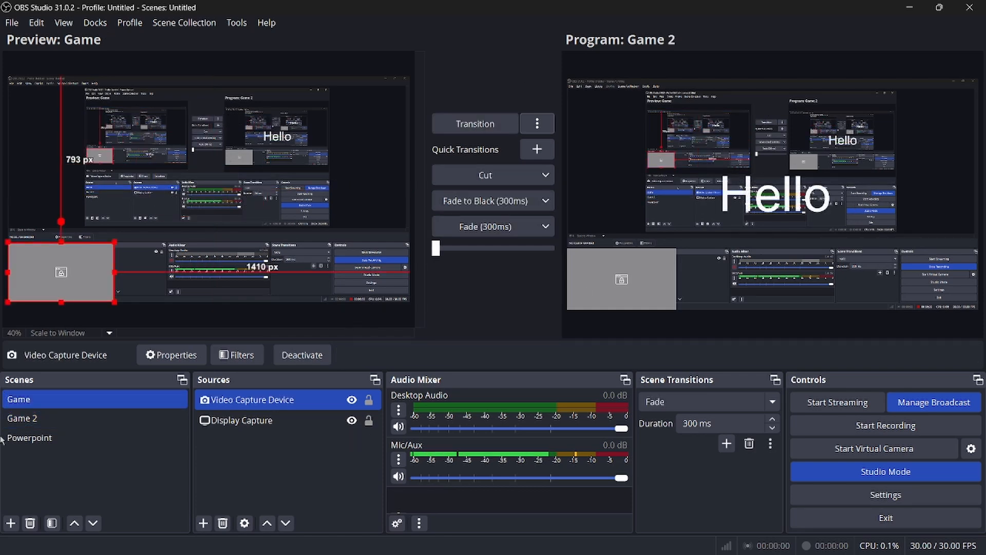
Compare the Game, Game 2 and Powerpoint scenes in the preview, finishing on Game
left_click(77, 419)
left_click(77, 399)
left_click(82, 418)
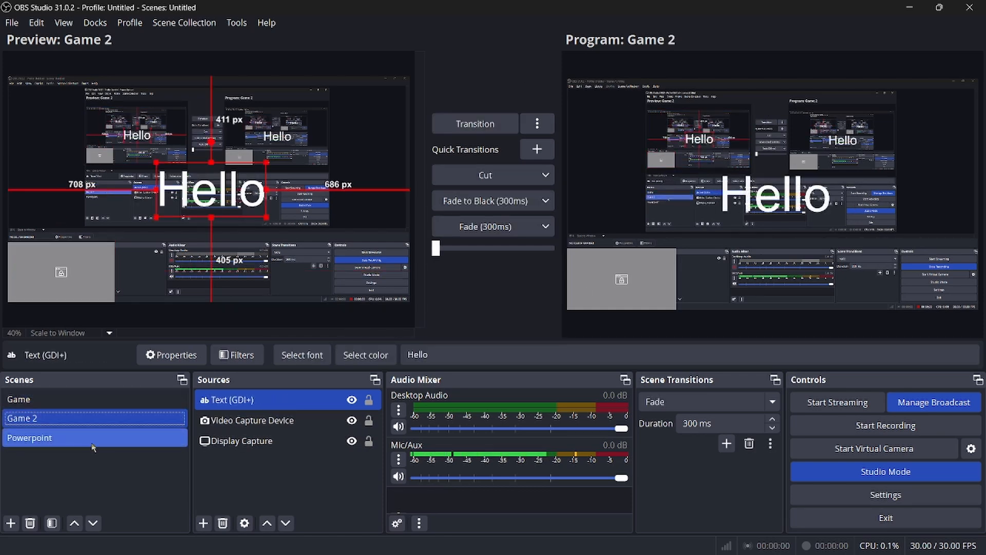
left_click(93, 437)
left_click(95, 418)
left_click(98, 406)
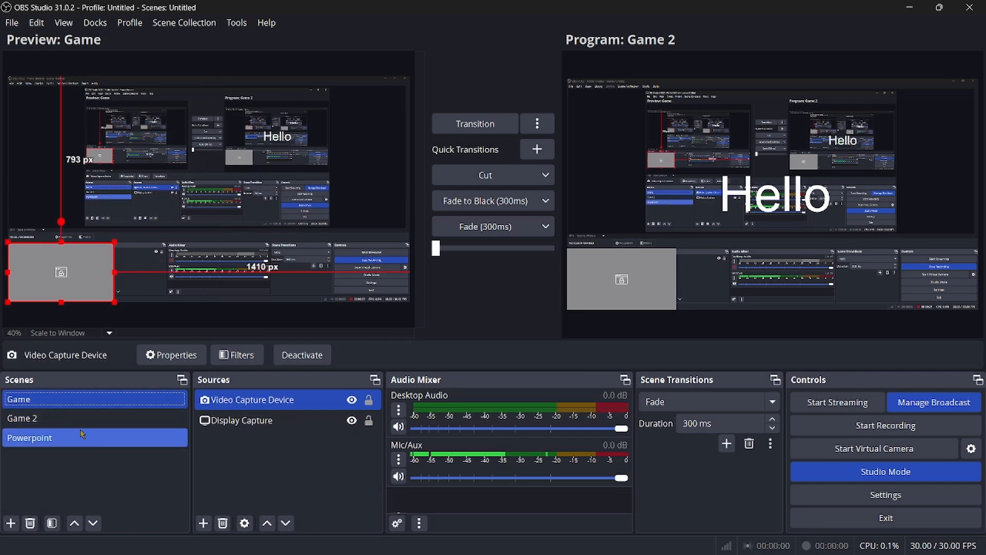
Select the Video Capture Device in the Game scene and move its overlay to the canvas's upper-left corner
left_click(316, 424, "ctrl")
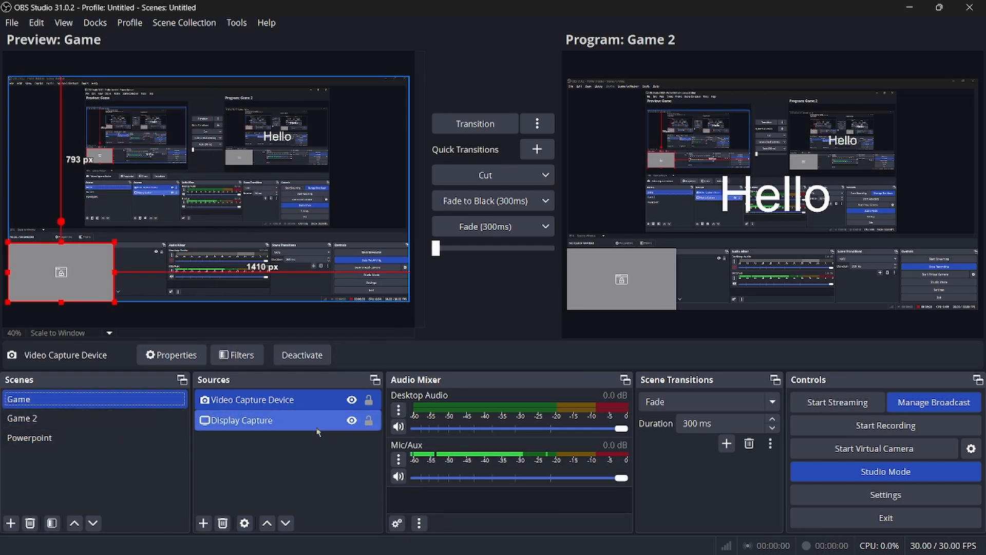
left_click(303, 404)
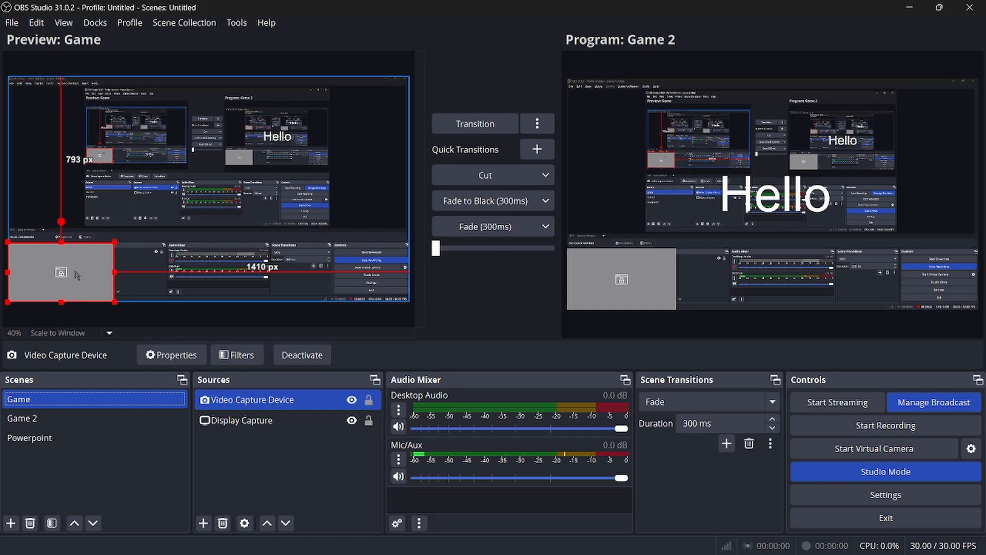
left_click_drag(77, 275, 77, 110)
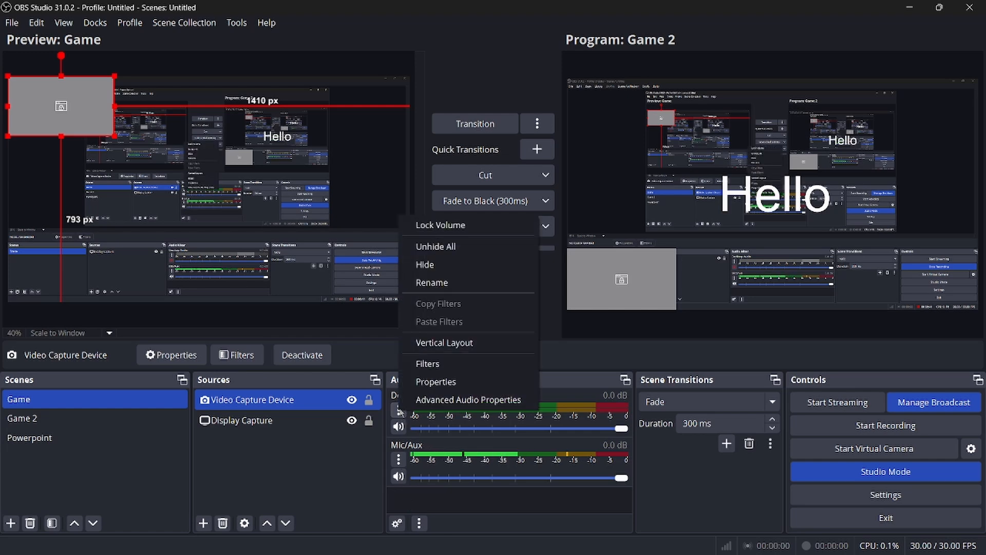
Review the output devices offered for Desktop Audio, keep Default, and close its properties
left_click(441, 382)
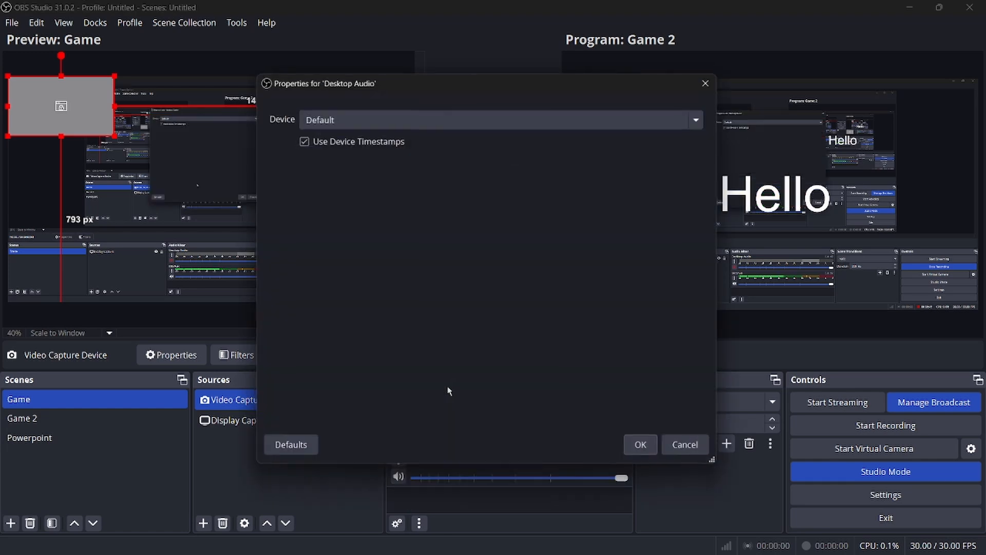
left_click(659, 120)
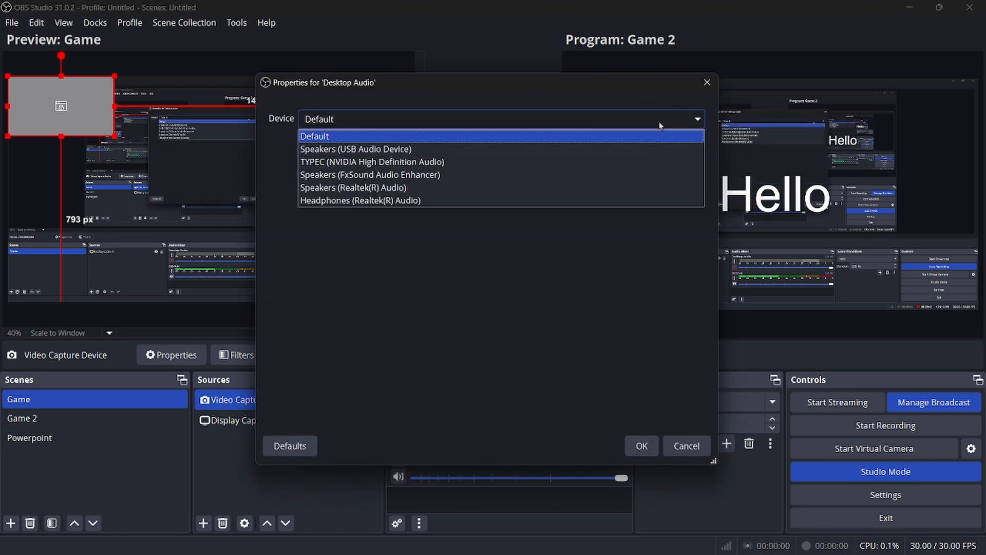
left_click(538, 119)
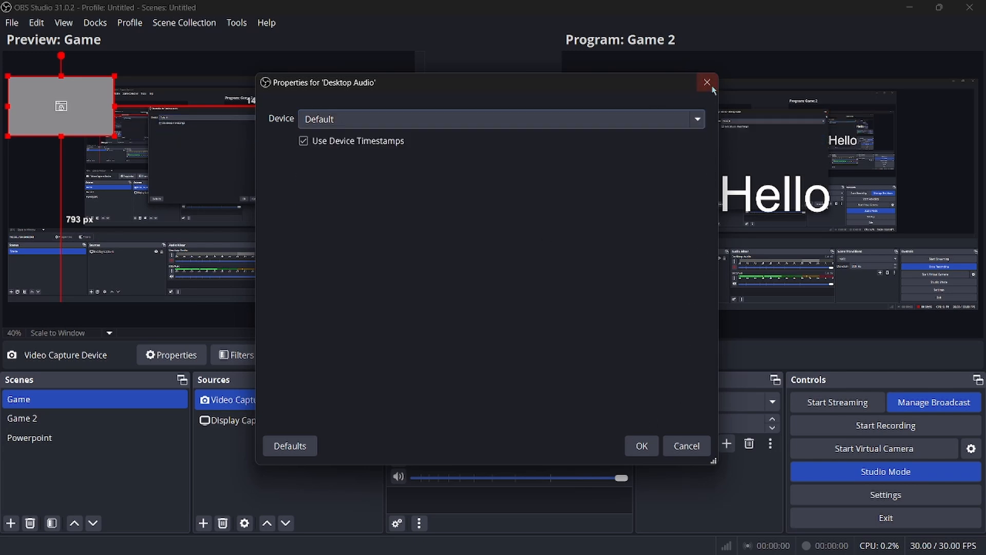
left_click(713, 89)
Test muting and unmuting Mic/Aux in the audio mixer, and mute Desktop Audio
mouse_move(622, 481)
left_mouse_down()
mouse_move(479, 477)
mouse_move(622, 477)
left_mouse_up()
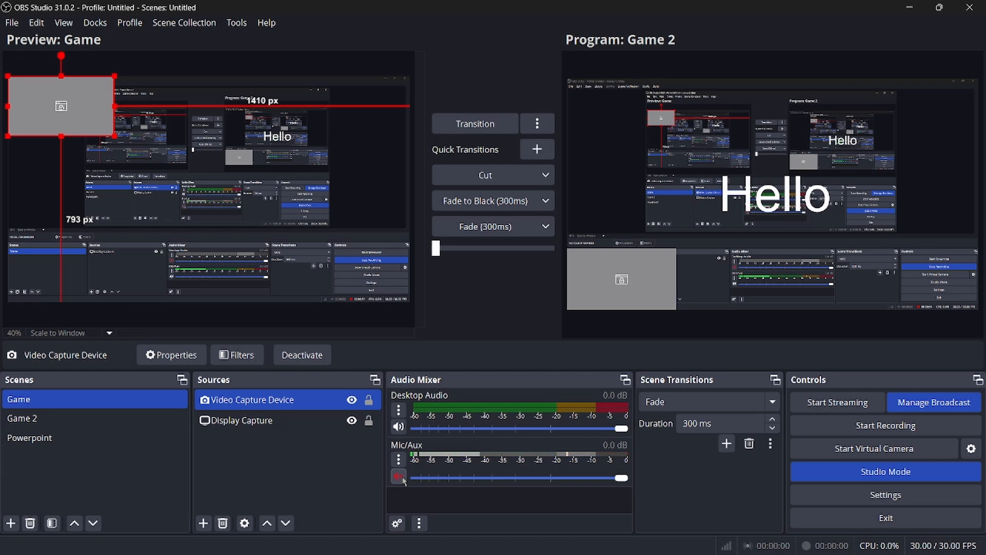
left_click(398, 426)
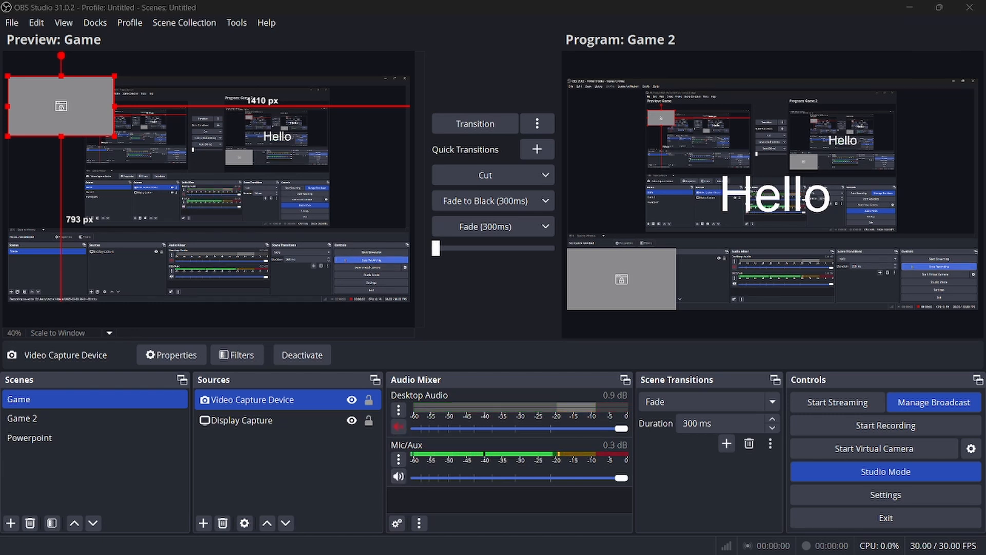